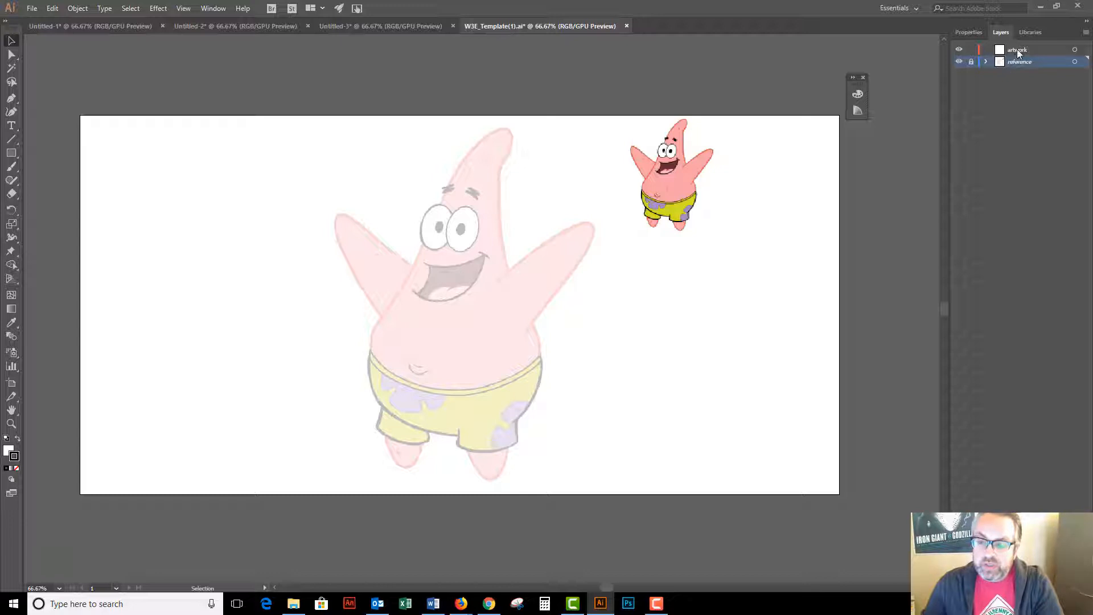
Step: On the artwork layer, start a Pen path along the shorts' lower edge between the two legs
left_click(1017, 50)
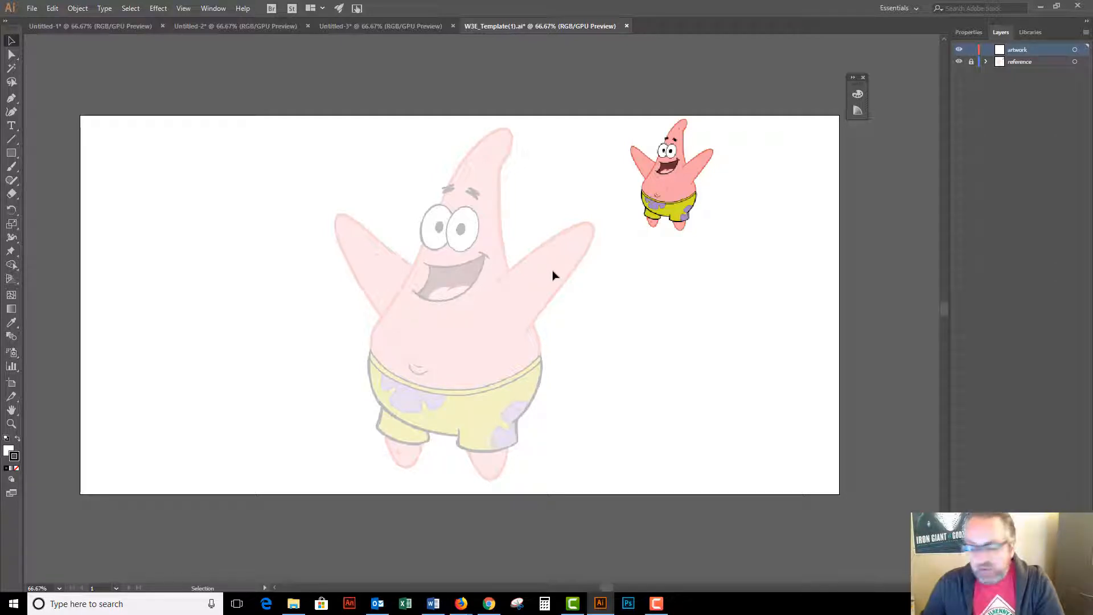
left_click(12, 101)
left_click(475, 332, "ctrl")
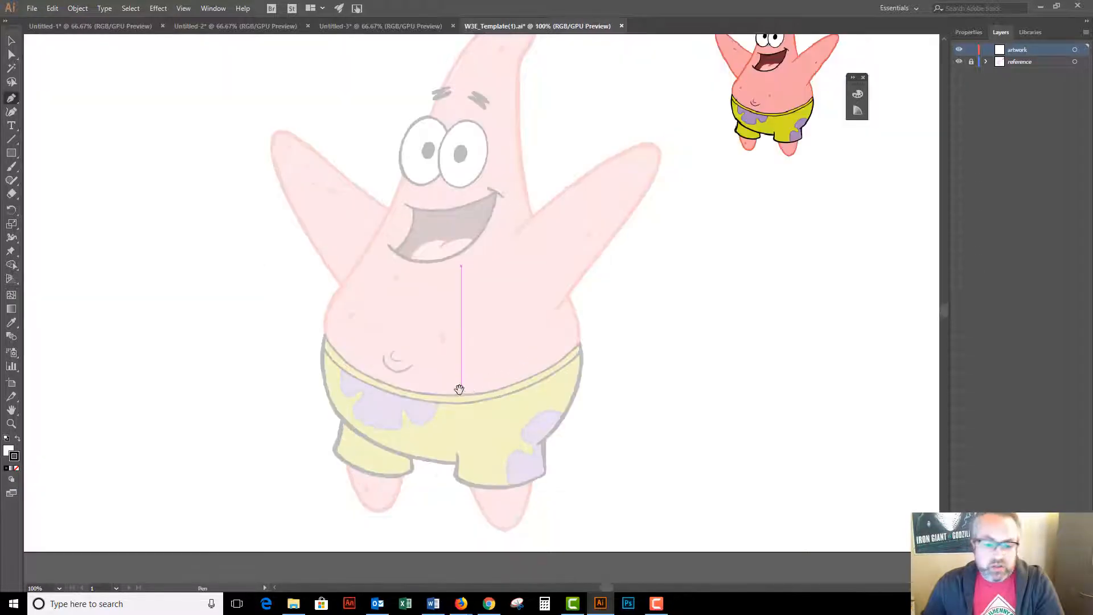
left_click_drag(460, 391, 377, 435)
left_click(405, 353, "ctrl+alt")
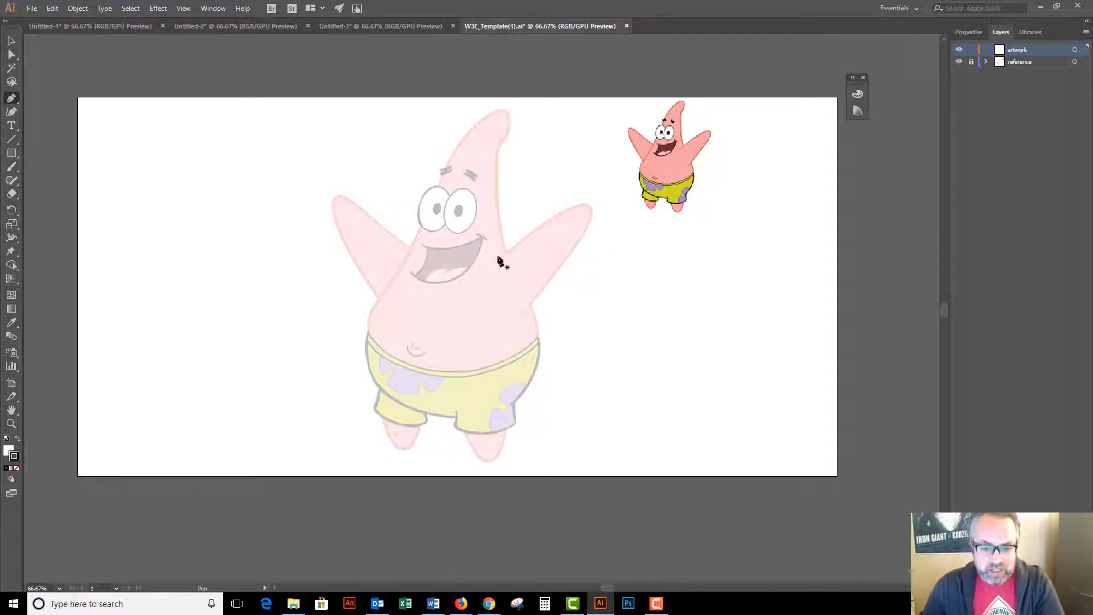
left_click(444, 388, "ctrl")
left_click(467, 380, "ctrl")
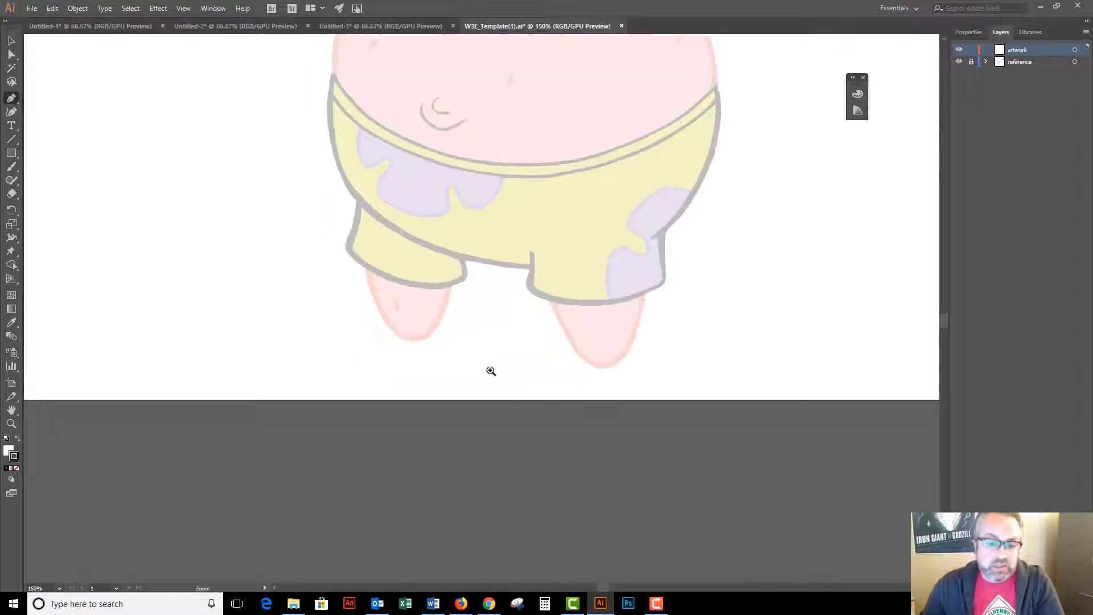
left_click(463, 262)
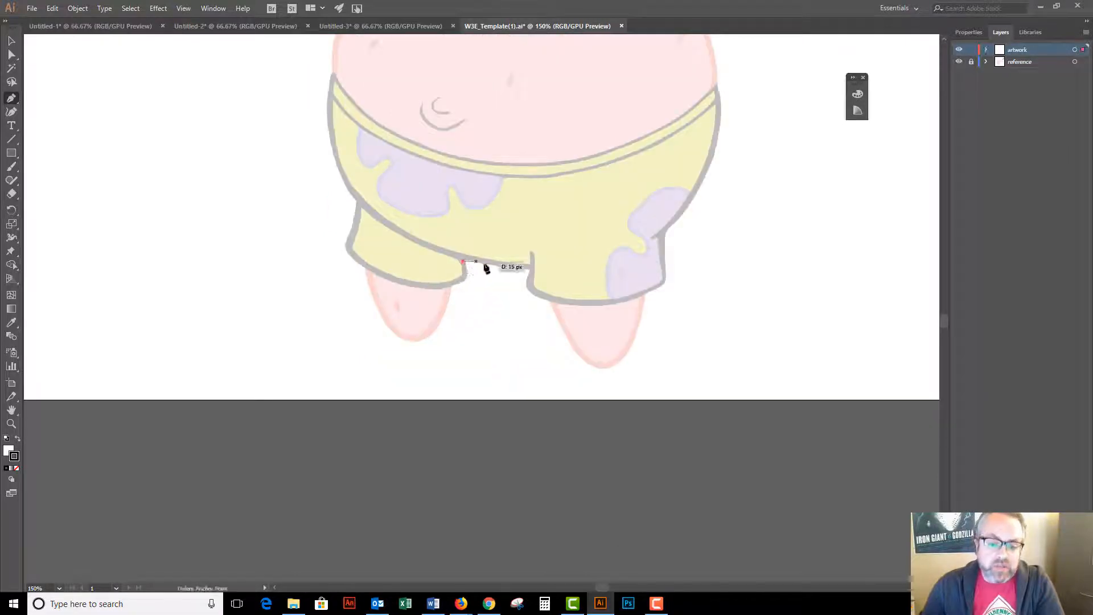
left_click(528, 268)
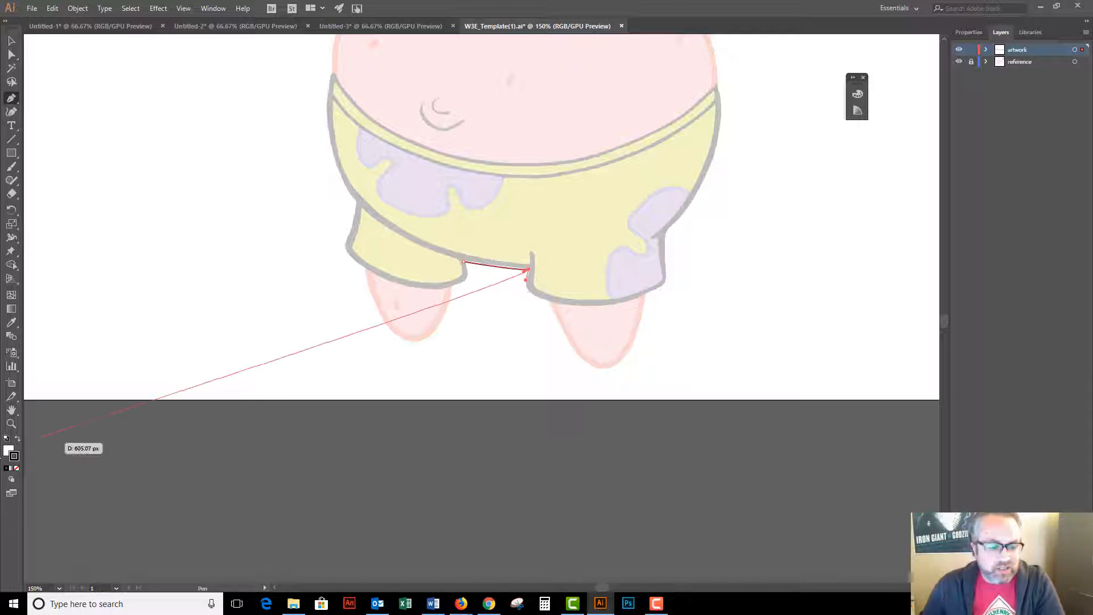
Step: Set the path to no fill with a red F40000 stroke
double_click(14, 455)
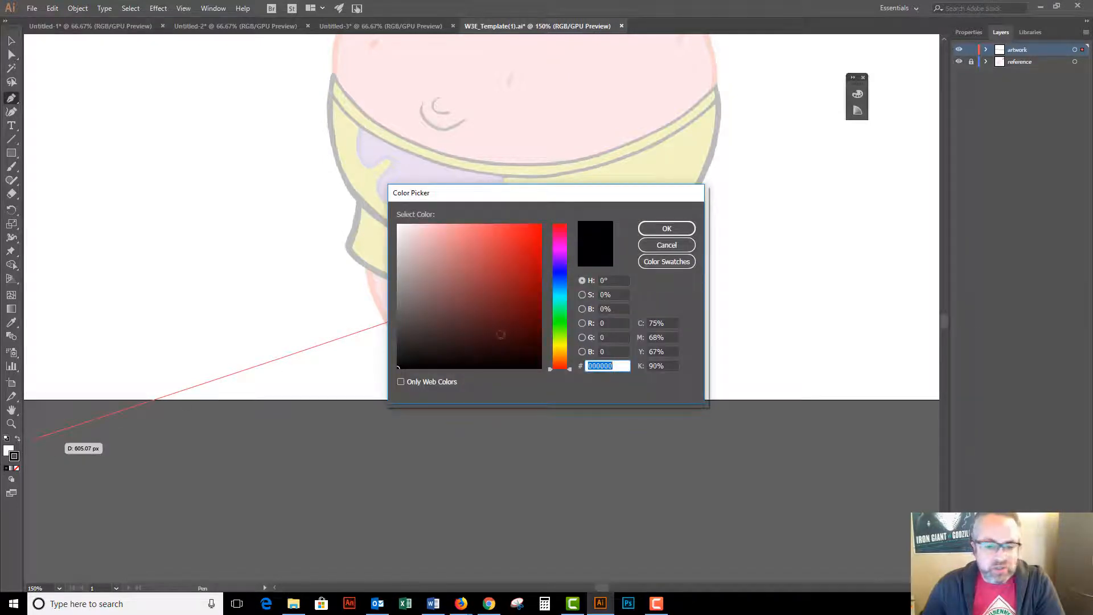
left_click(665, 246)
left_click(16, 468)
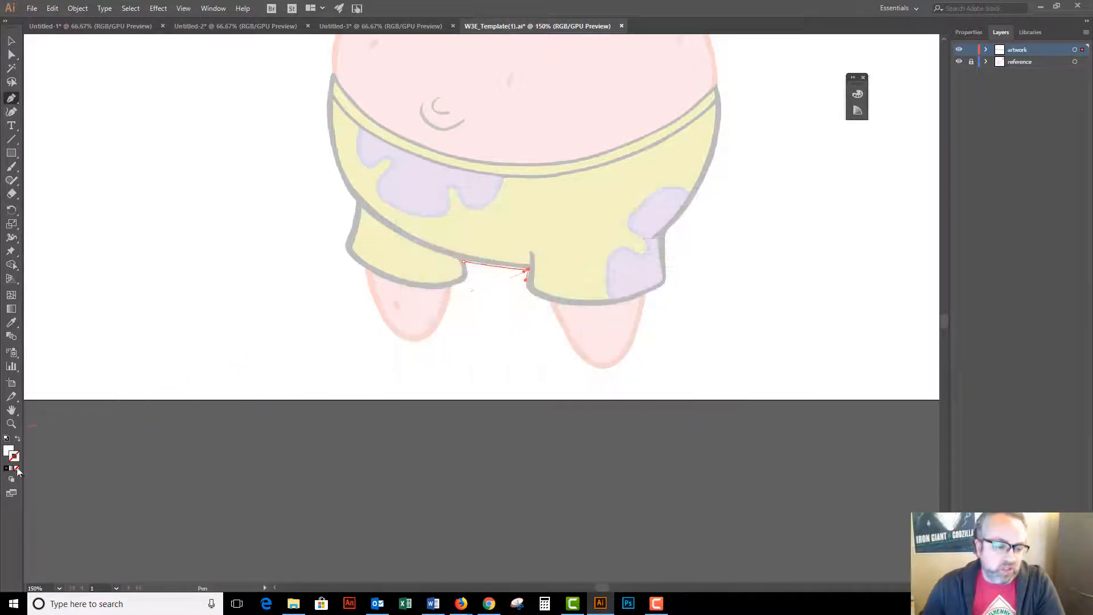
left_click(7, 451)
left_click(17, 468)
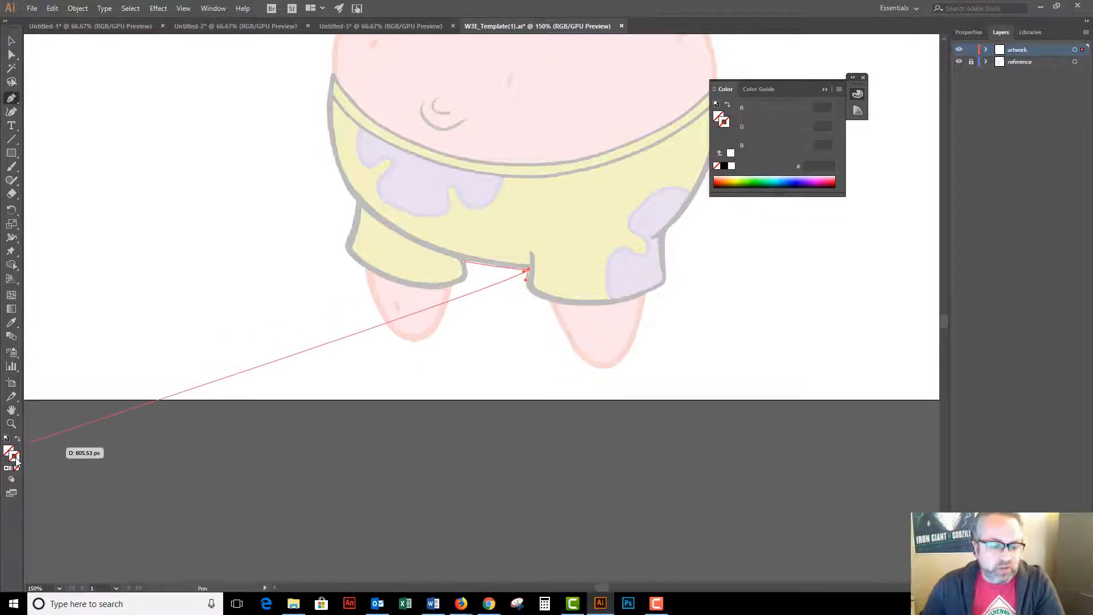
double_click(11, 455)
type("f40000")
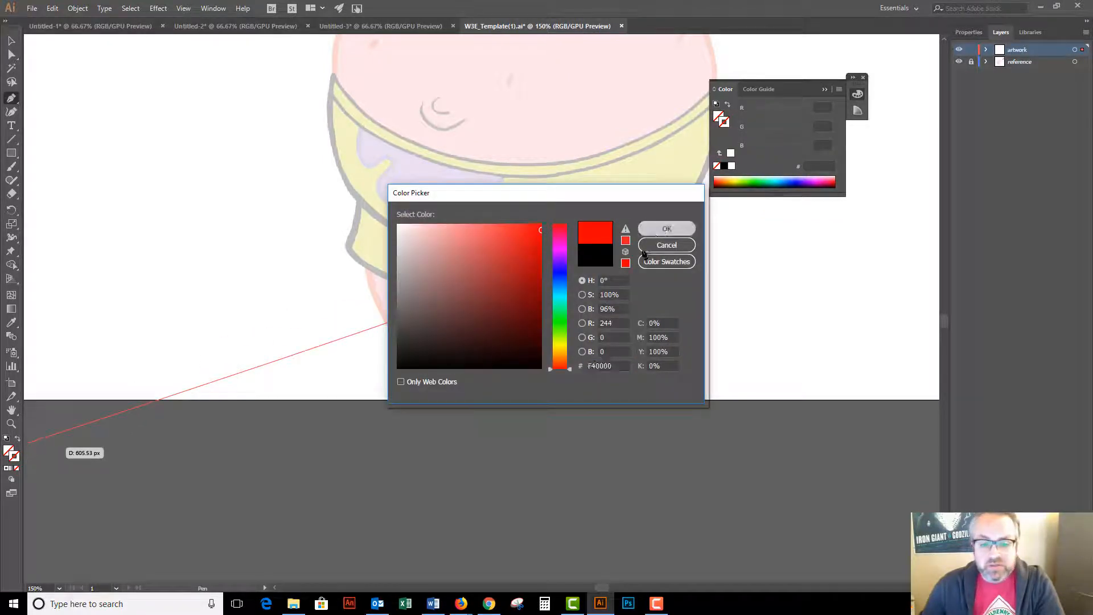
left_click(666, 228)
Step: Continue the path around the right leg of the shorts, along its hem and up to the outer notch
scroll(547, 267, "up", 3)
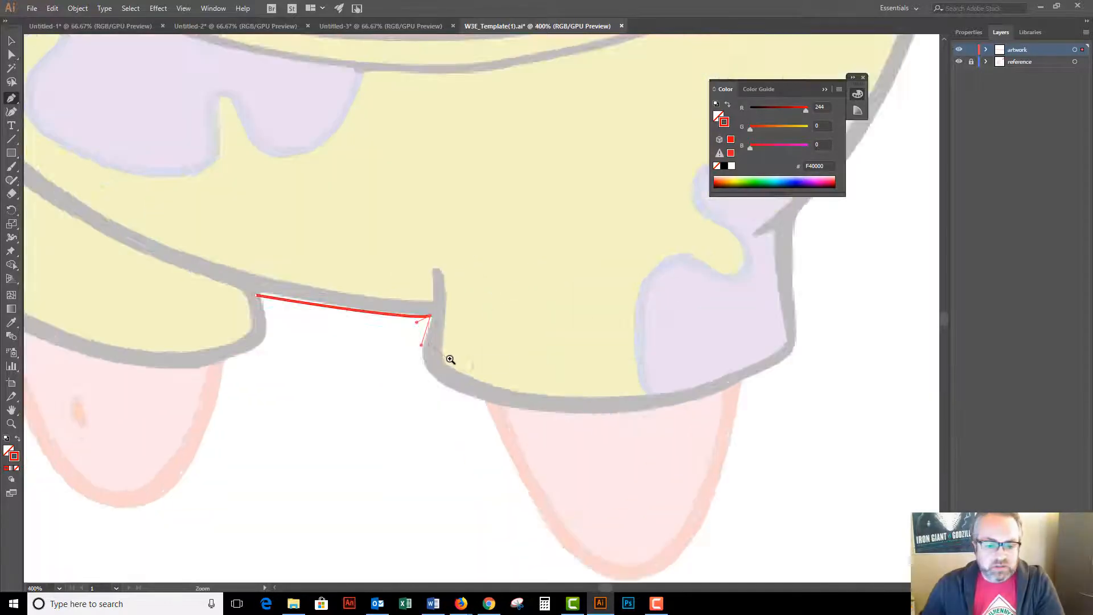
left_click_drag(426, 367, 437, 379)
left_click_drag(486, 407, 453, 404)
left_click(471, 394, "ctrl+alt")
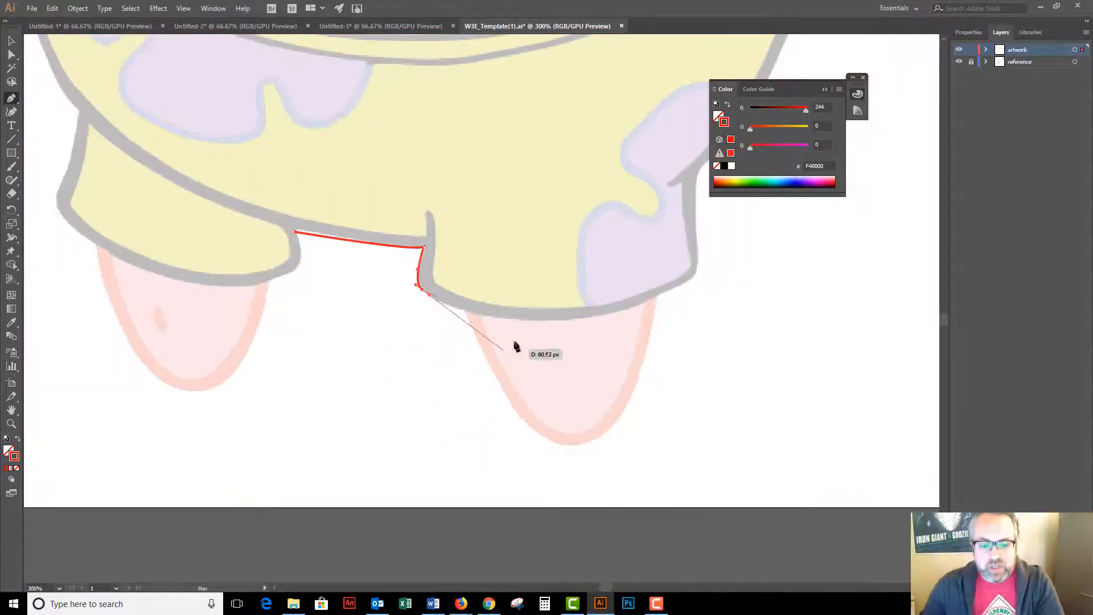
left_click_drag(523, 322, 441, 370)
left_click_drag(551, 334, 561, 326)
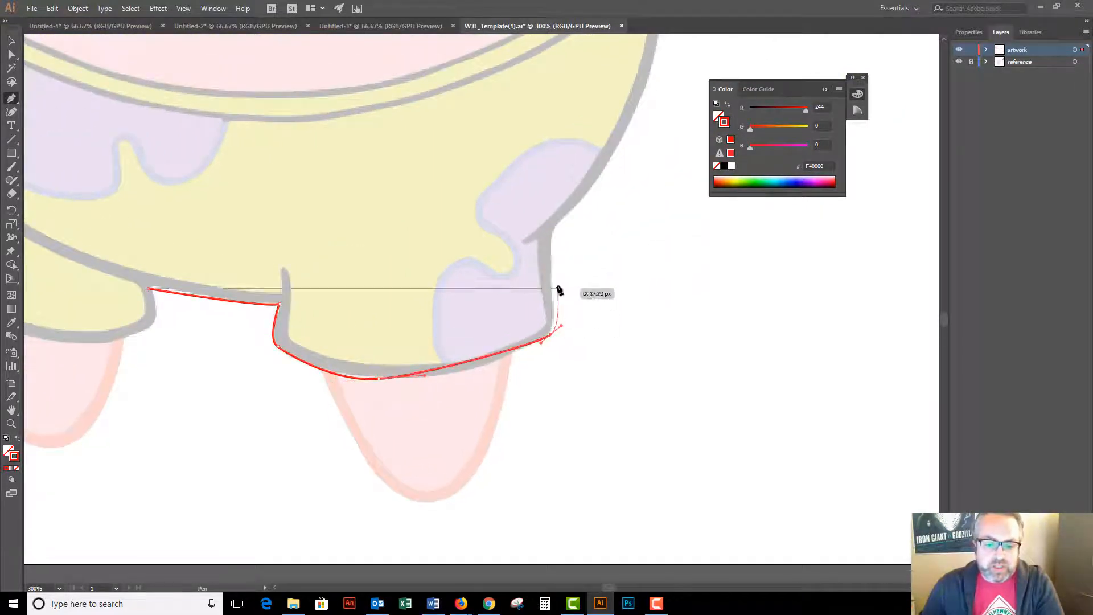
left_click_drag(552, 230, 564, 219)
Step: Trace the curved right side of the shorts up to the waistband's right corner
left_click_drag(525, 281, 414, 431)
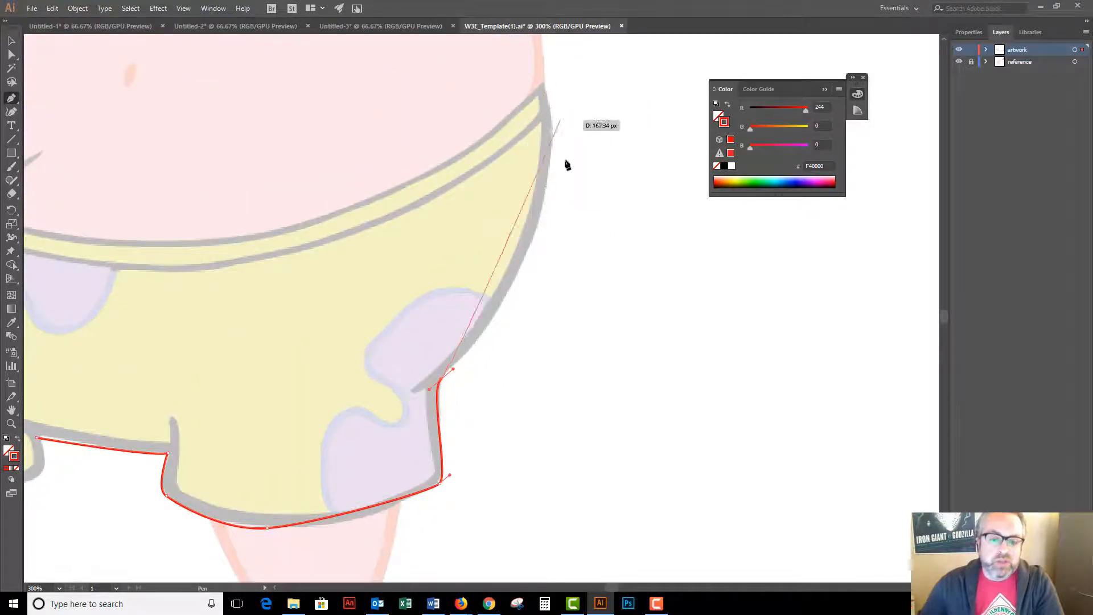
left_click_drag(552, 190, 543, 259)
left_click_drag(535, 158, 500, 53)
key("ctrl")
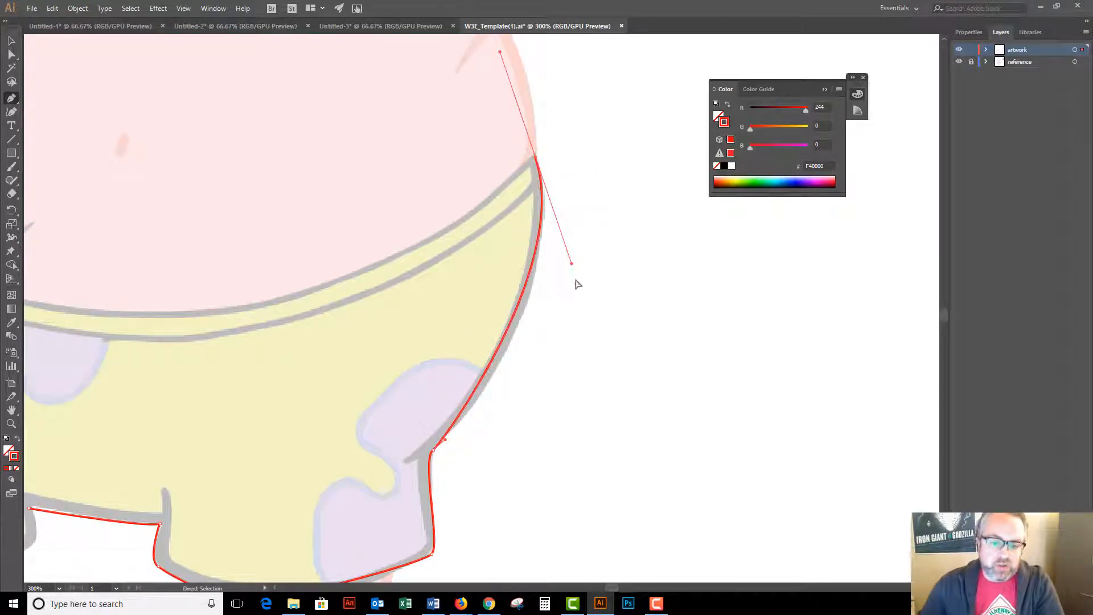
left_click(578, 276, "ctrl")
Step: Trace the waistband's upper edge across the belly to its left corner, fitting the curve to the reference
left_click_drag(536, 158, 97, 318)
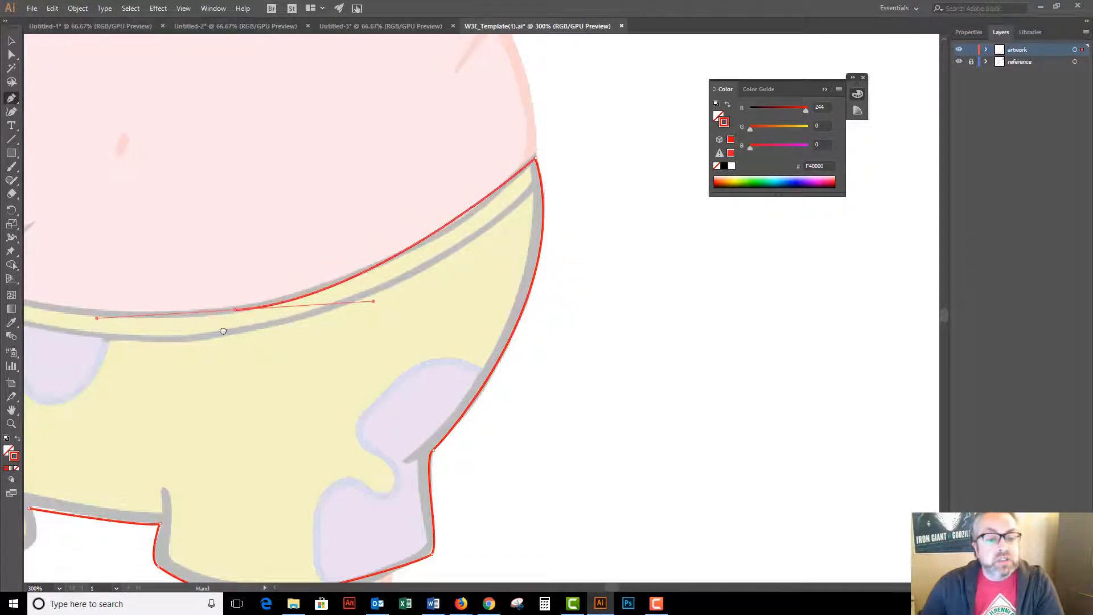
left_click_drag(223, 331, 728, 317)
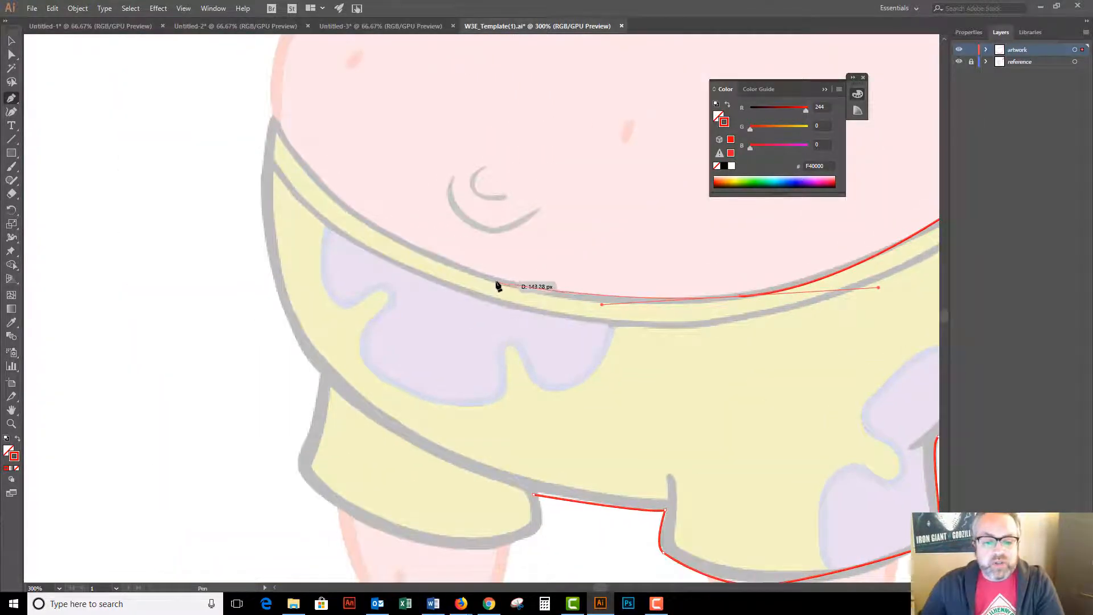
left_click_drag(420, 260, 342, 183)
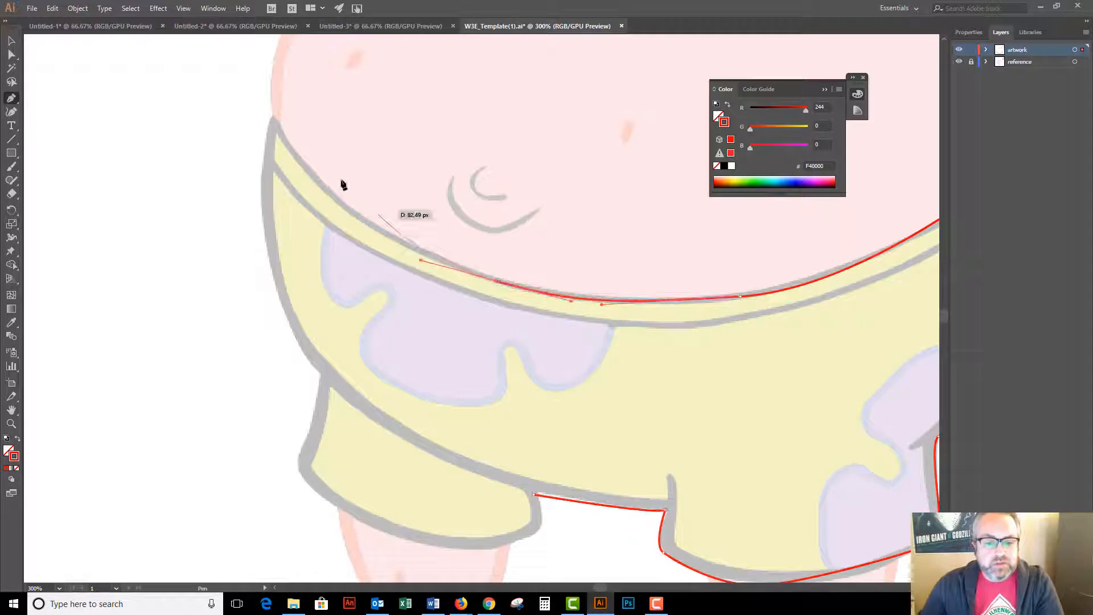
key("ctrl+z")
left_click_drag(270, 118, 230, 76)
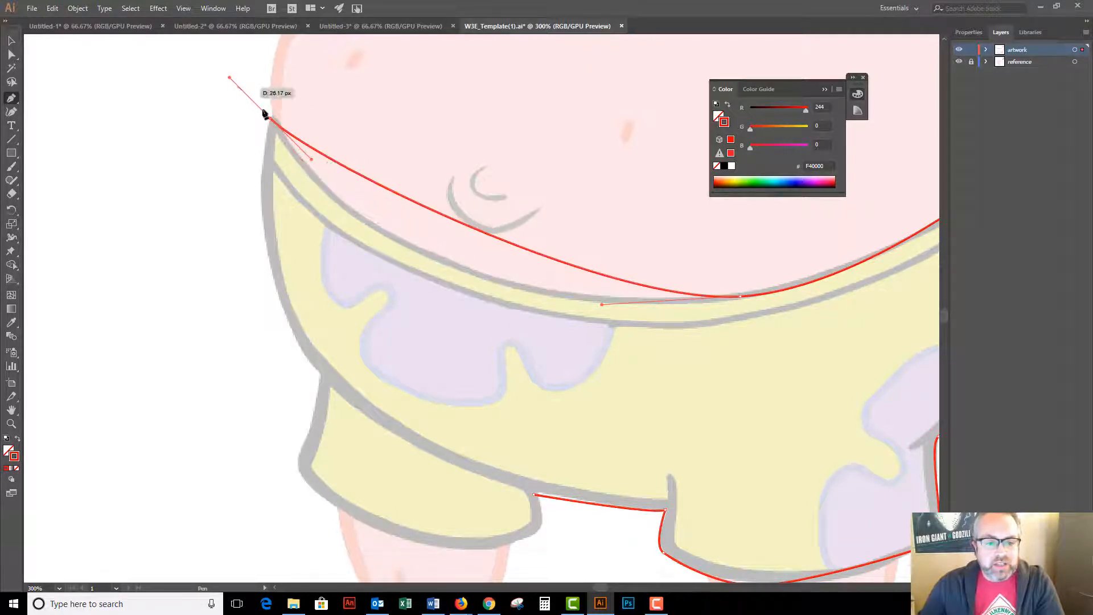
left_click_drag(310, 163, 447, 320)
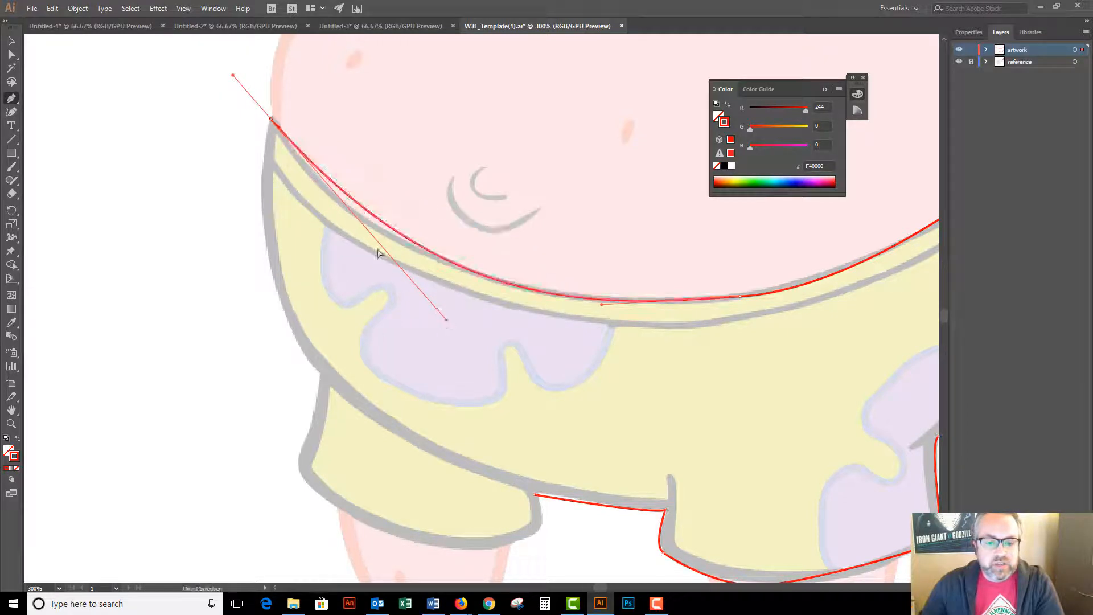
Step: Make the waistband's left anchor a corner and trace the shorts' left side down to the top of the left leg
left_click(271, 120)
left_click_drag(276, 289, 306, 372)
key("ctrl+equal")
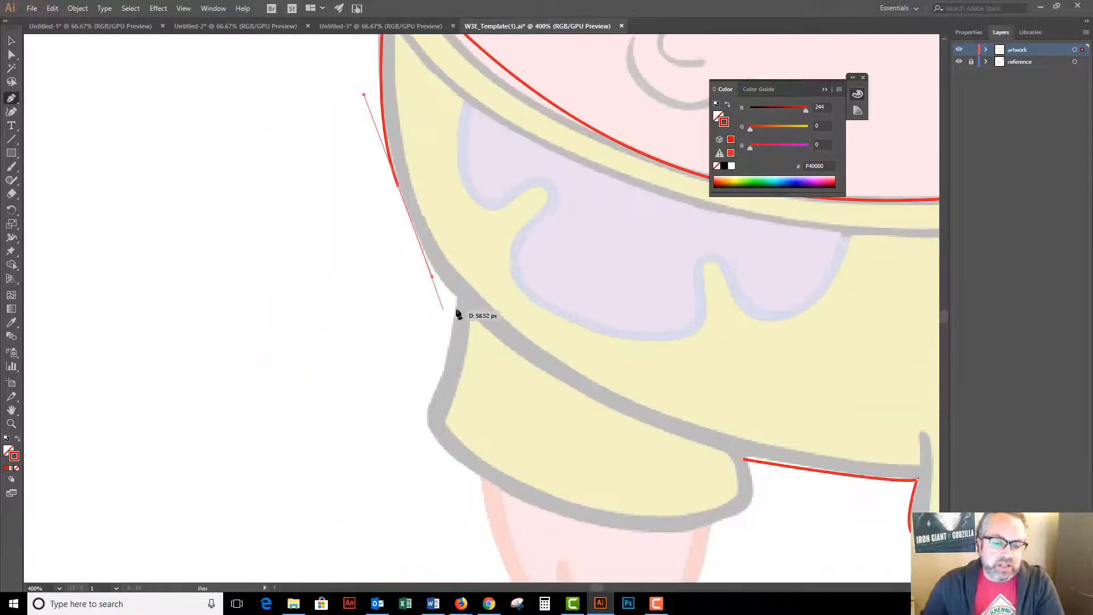
left_click_drag(458, 314, 459, 308)
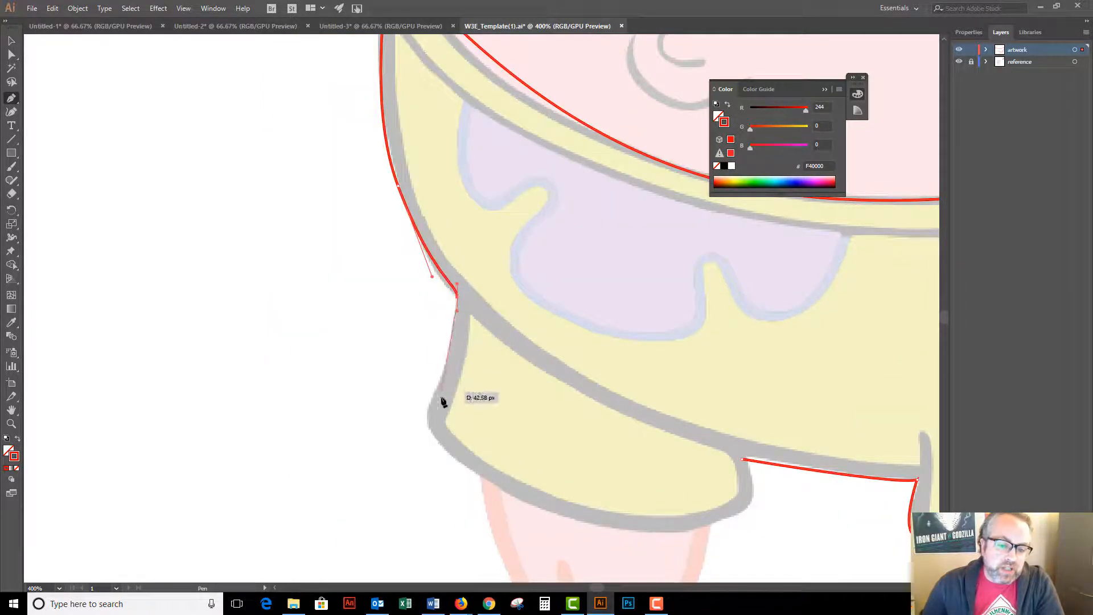
Step: Trace the left leg's outer edge and hem, and close the path at its starting point between the legs
left_click_drag(426, 432, 371, 454)
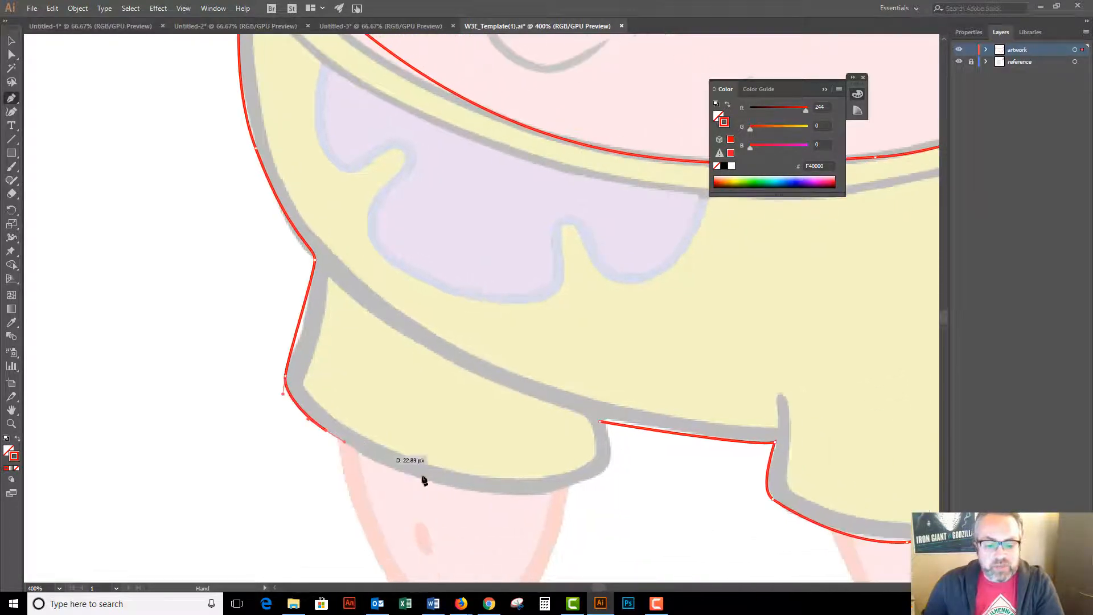
left_click_drag(581, 480, 615, 469)
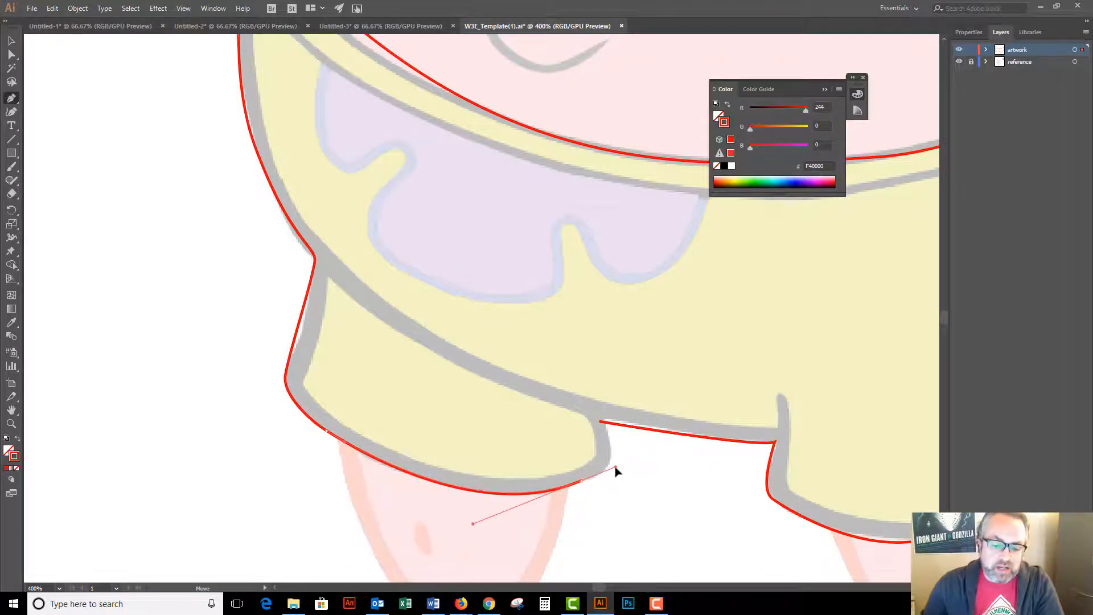
left_click(601, 423)
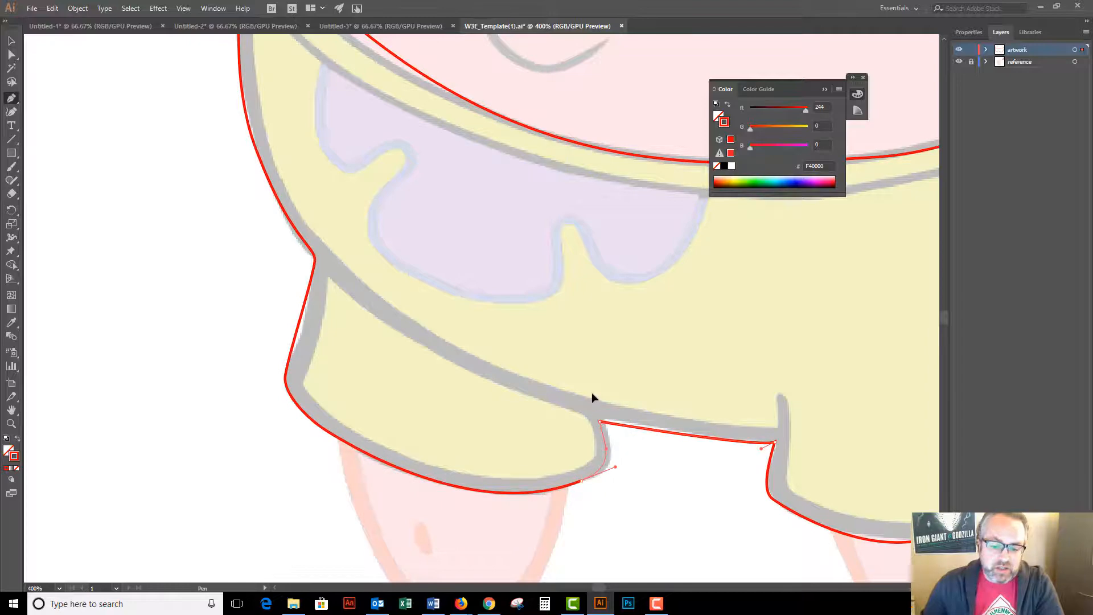
Step: Reshape the left half of the waistline curve so it follows the waistband's upper edge
key("ctrl+minus")
key("ctrl+minus")
left_click_drag(543, 331, 614, 465)
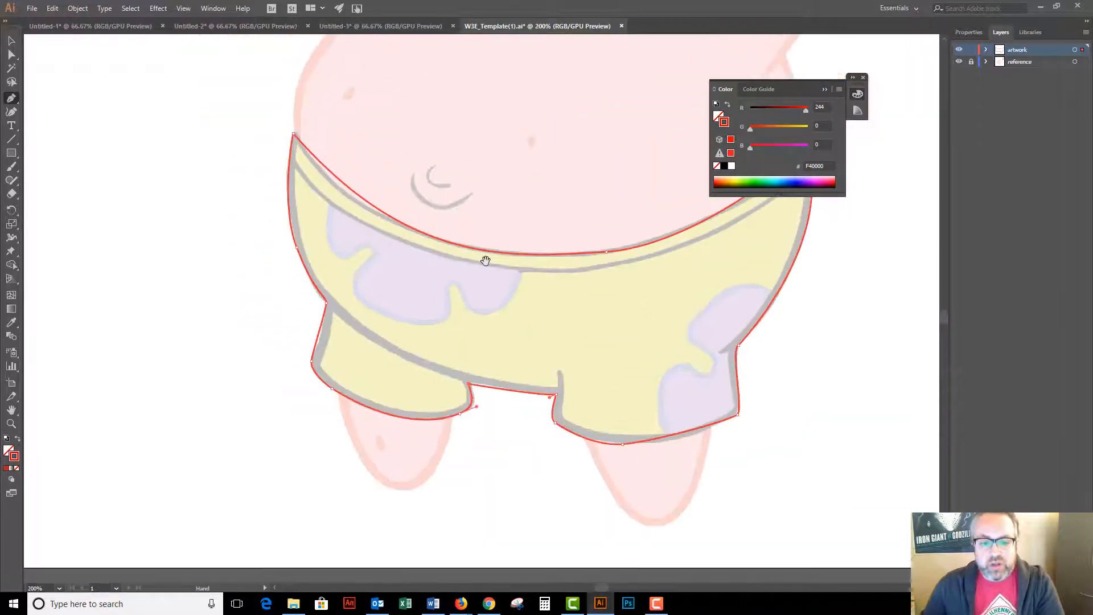
left_click(11, 54)
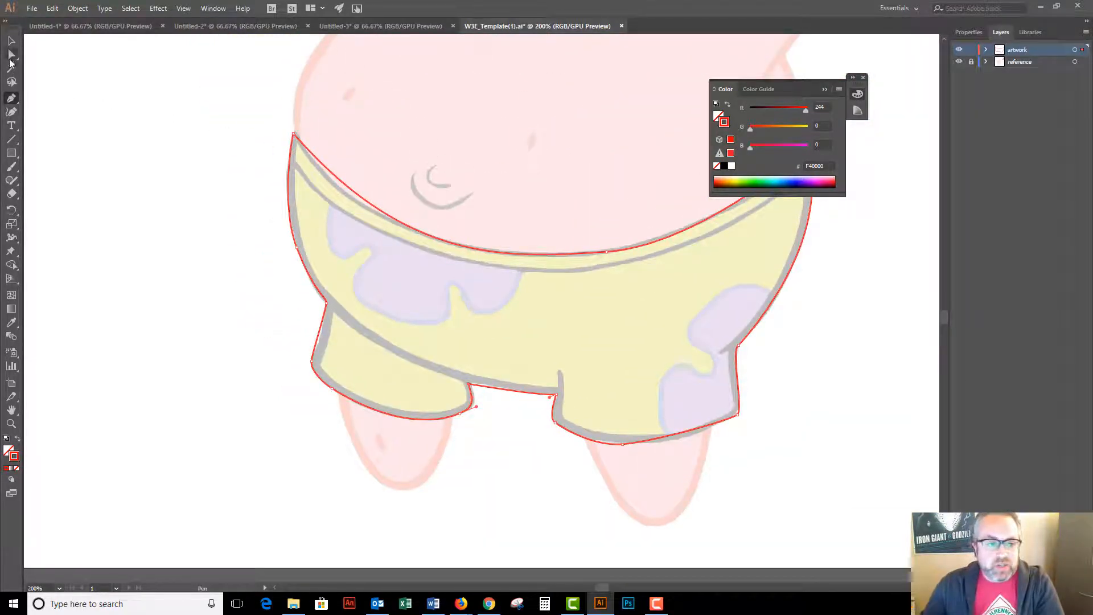
left_click_drag(607, 252, 372, 260)
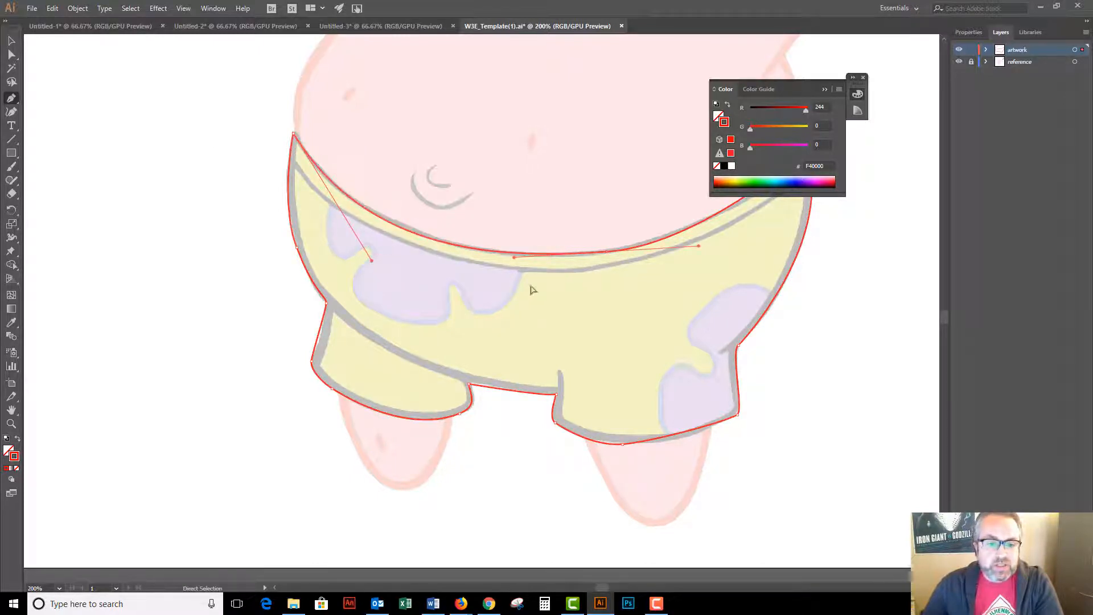
Step: Nudge the anchor at the left leg's inner corner up onto the reference outline
key("p")
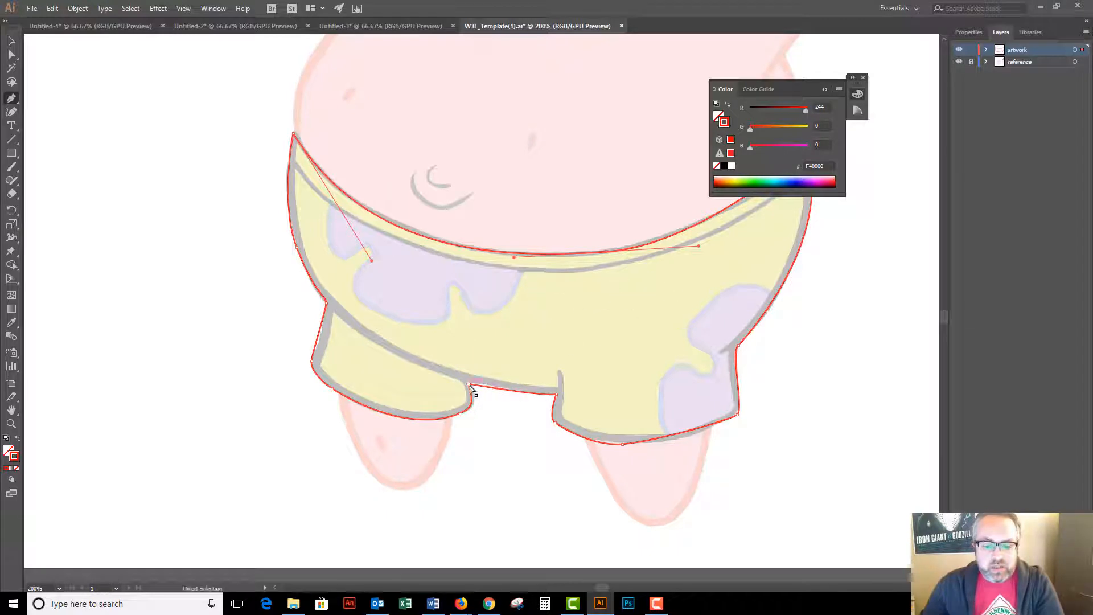
left_click(470, 384, "ctrl")
left_click_drag(470, 386, 470, 385)
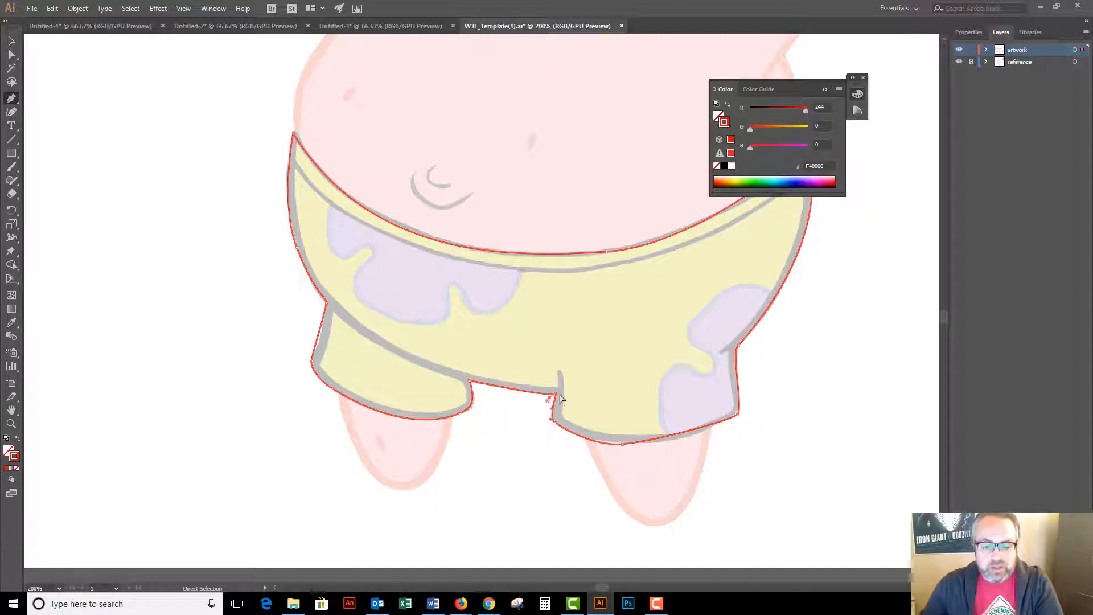
Step: Deselect and reselect the shorts path, and fine-tune the waistline's left curve handle with Direct Selection
left_click(12, 41)
left_click(78, 68)
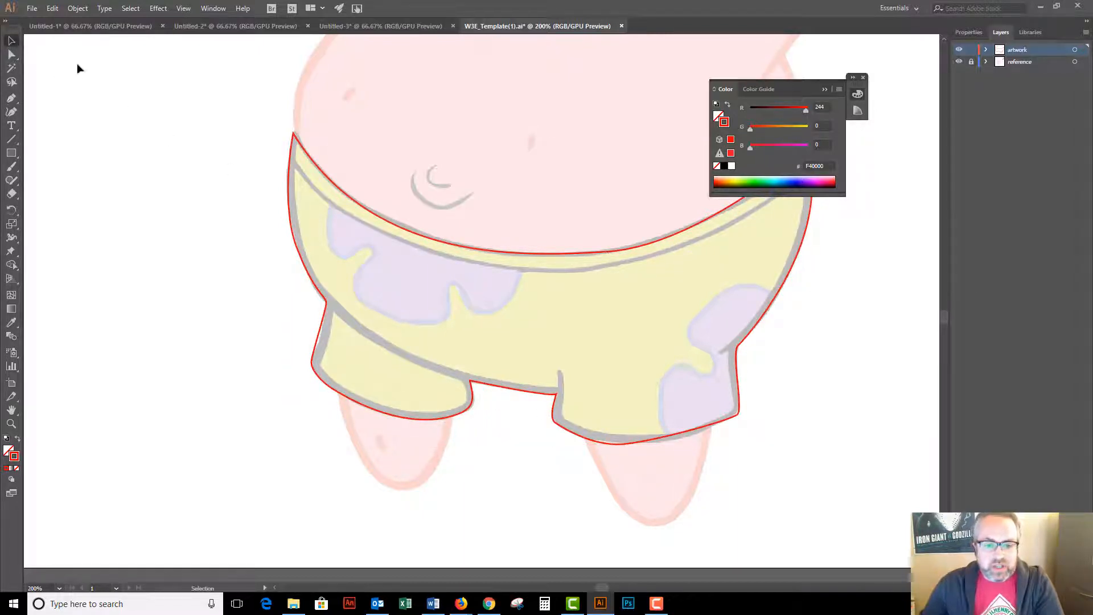
key("v")
left_click(453, 249)
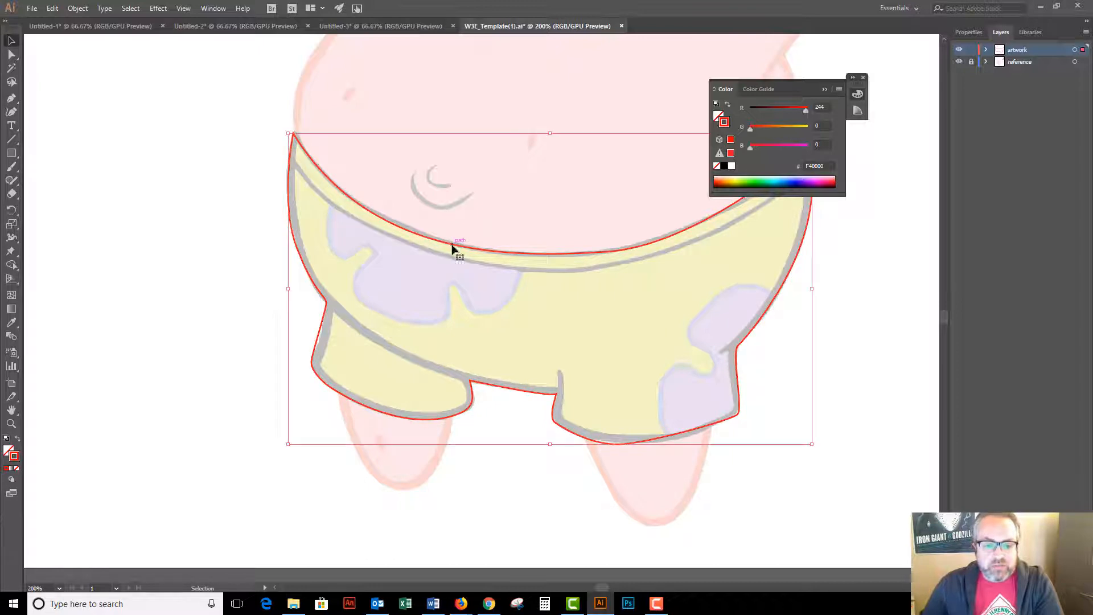
left_click(10, 53)
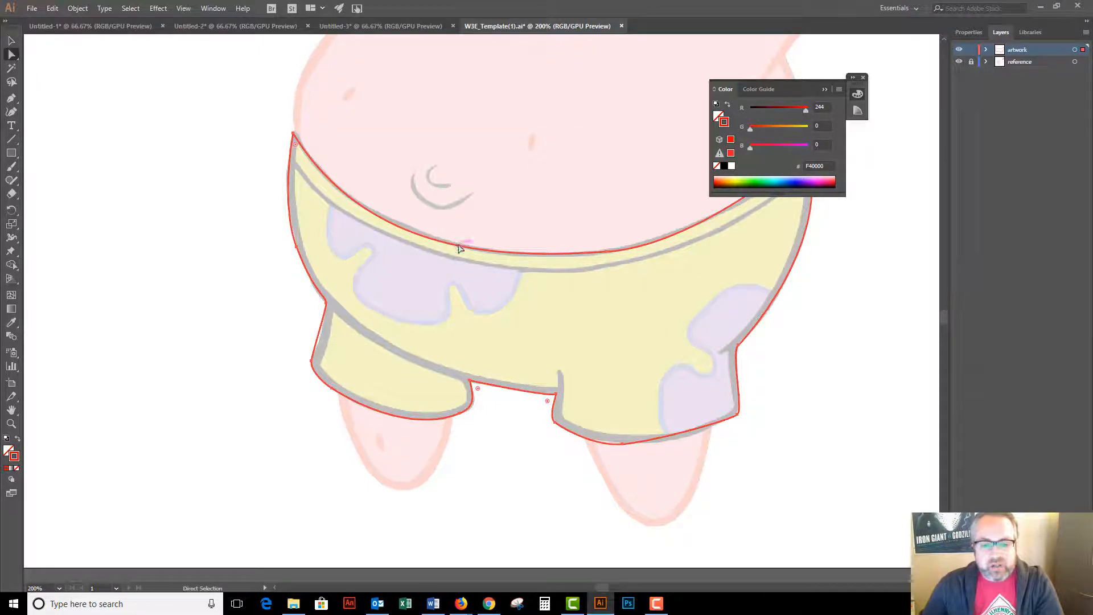
left_click(603, 255)
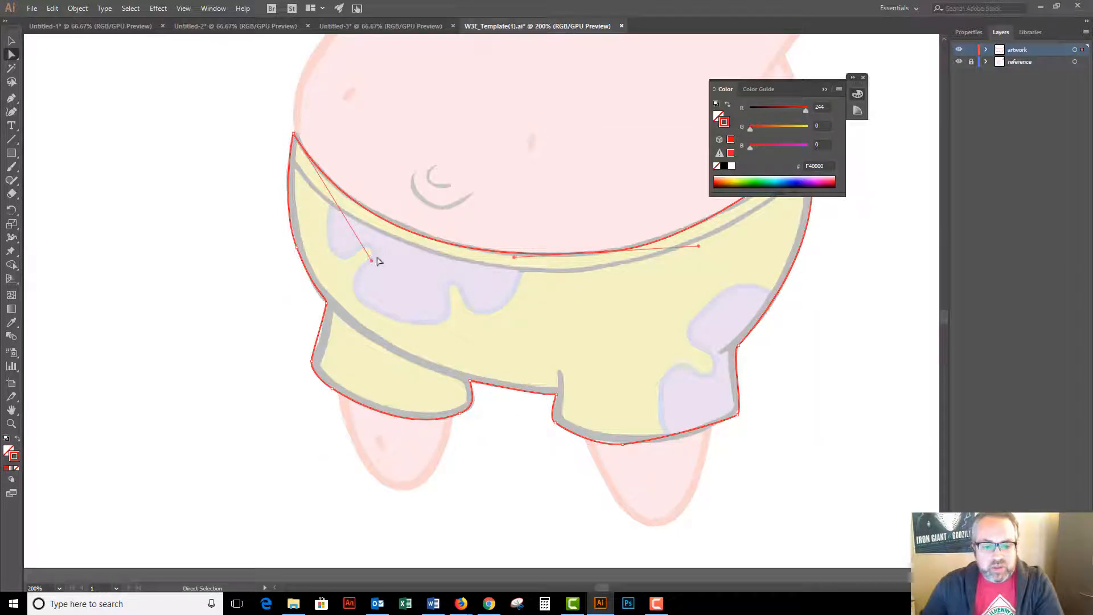
left_click_drag(373, 262, 371, 256)
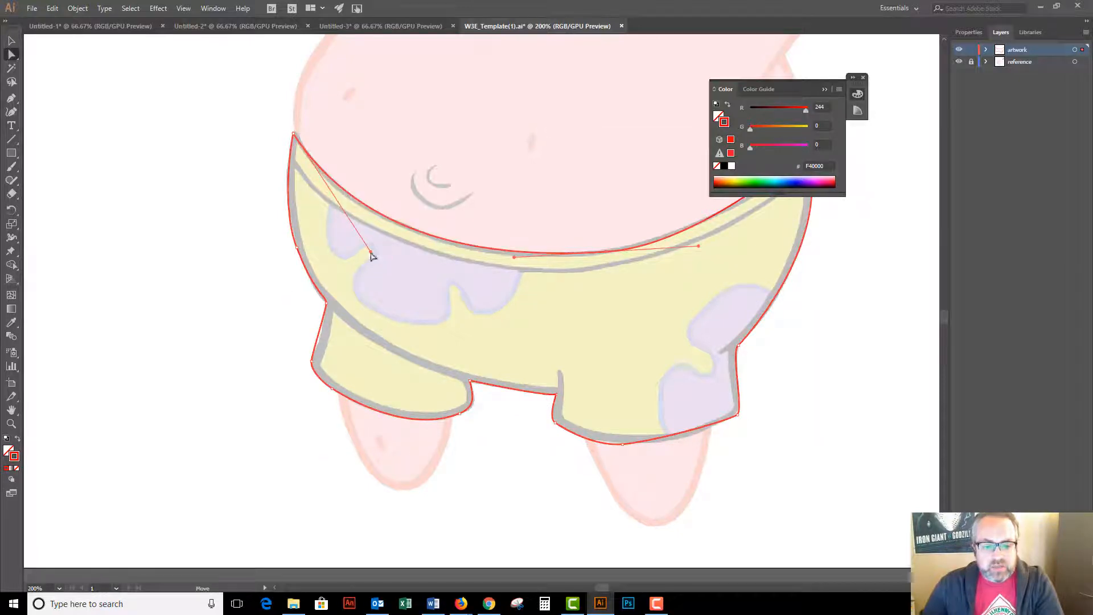
Step: Reshape the right leg's hem with Direct Selection, adjusting its curve and its outer corner anchor to match the reference
left_click(204, 230)
left_click(464, 287, "ctrl")
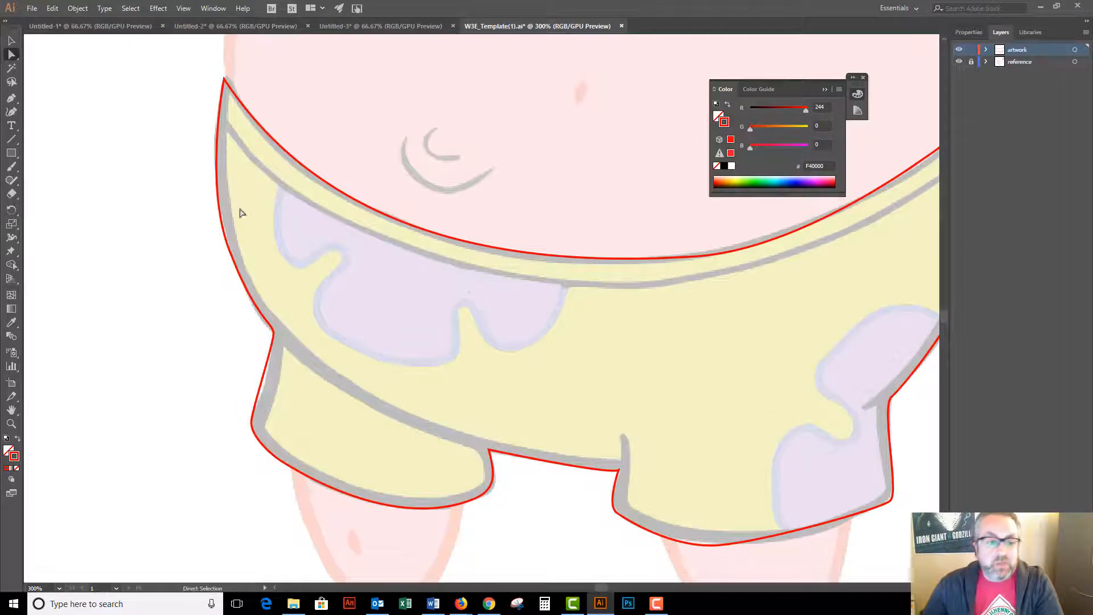
left_click(11, 98)
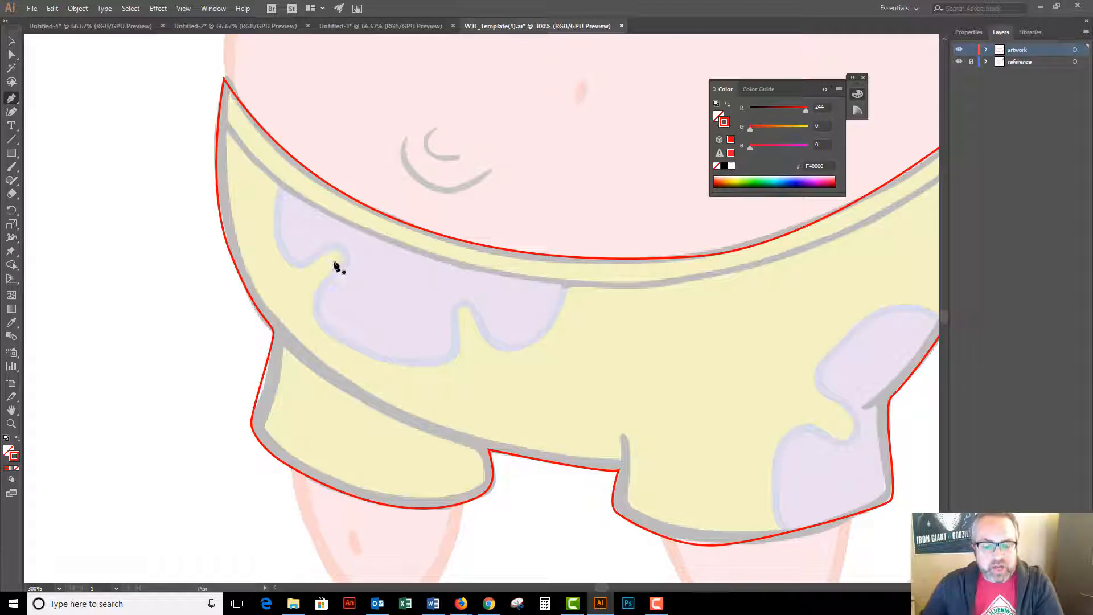
left_click_drag(336, 266, 250, 226)
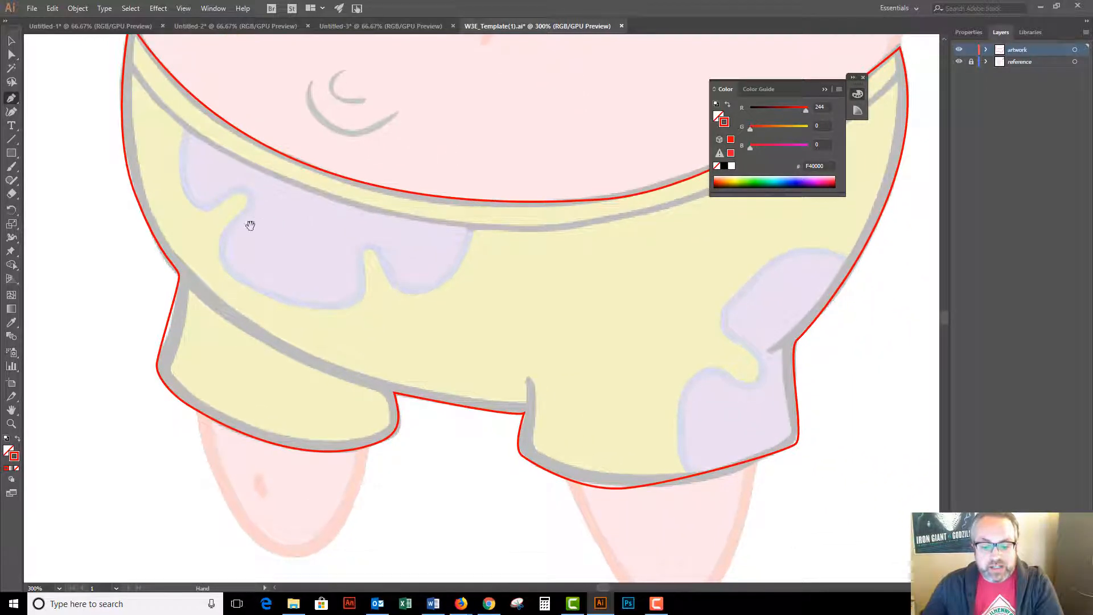
left_click(12, 54)
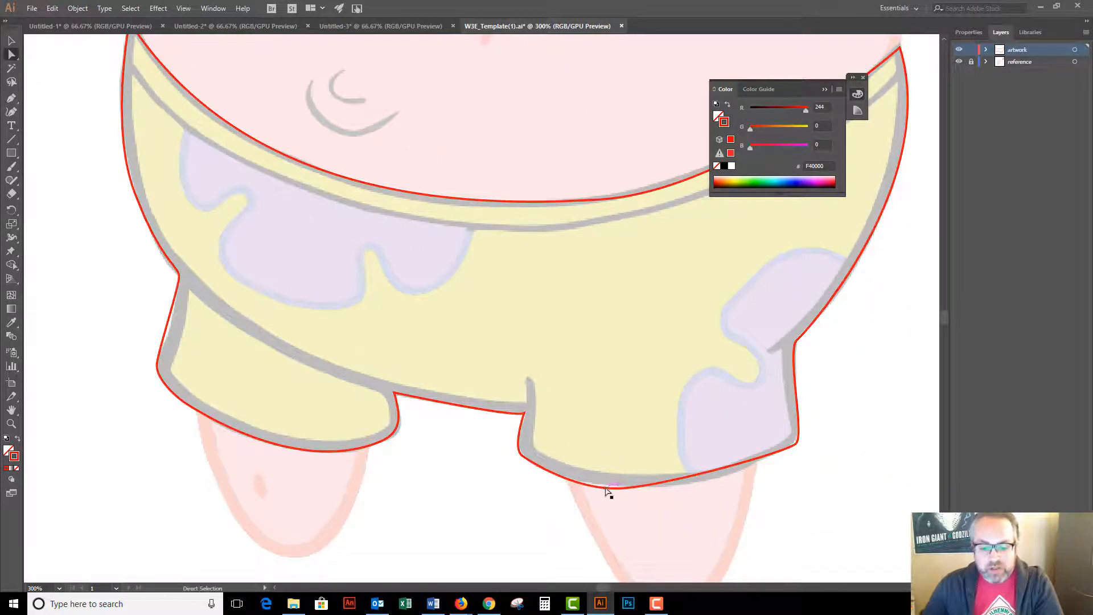
left_click_drag(607, 491, 671, 480)
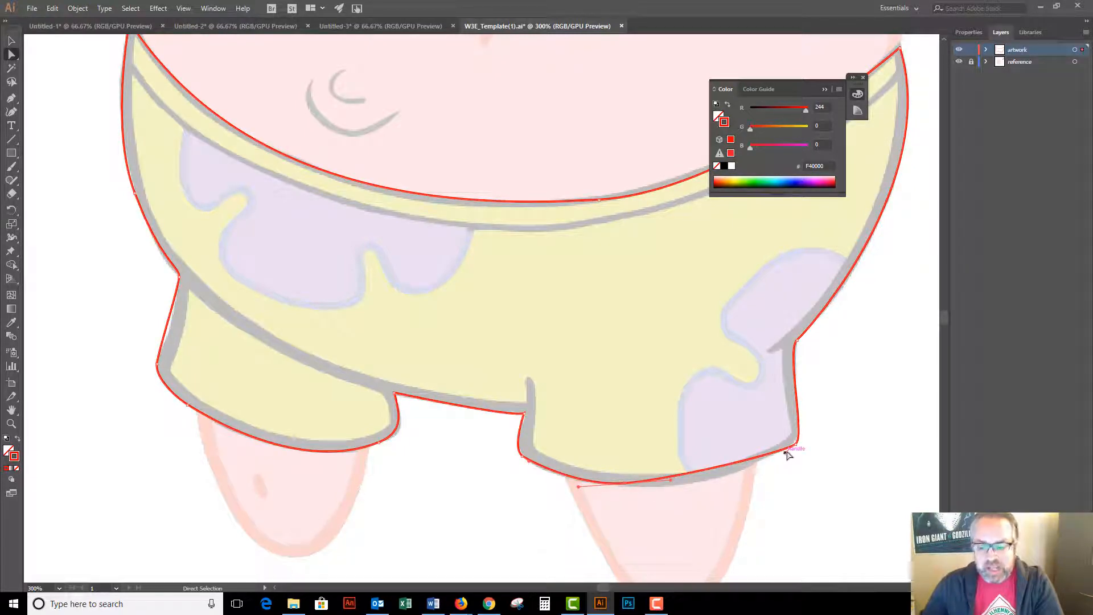
left_click_drag(786, 454, 754, 476)
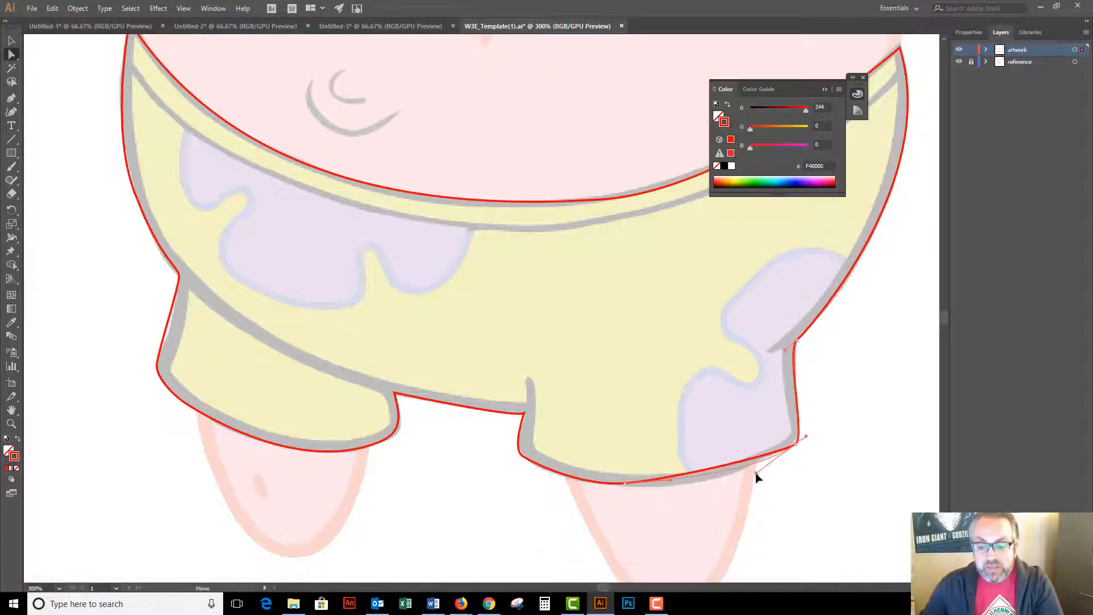
left_click_drag(796, 442, 794, 438)
left_click(806, 447)
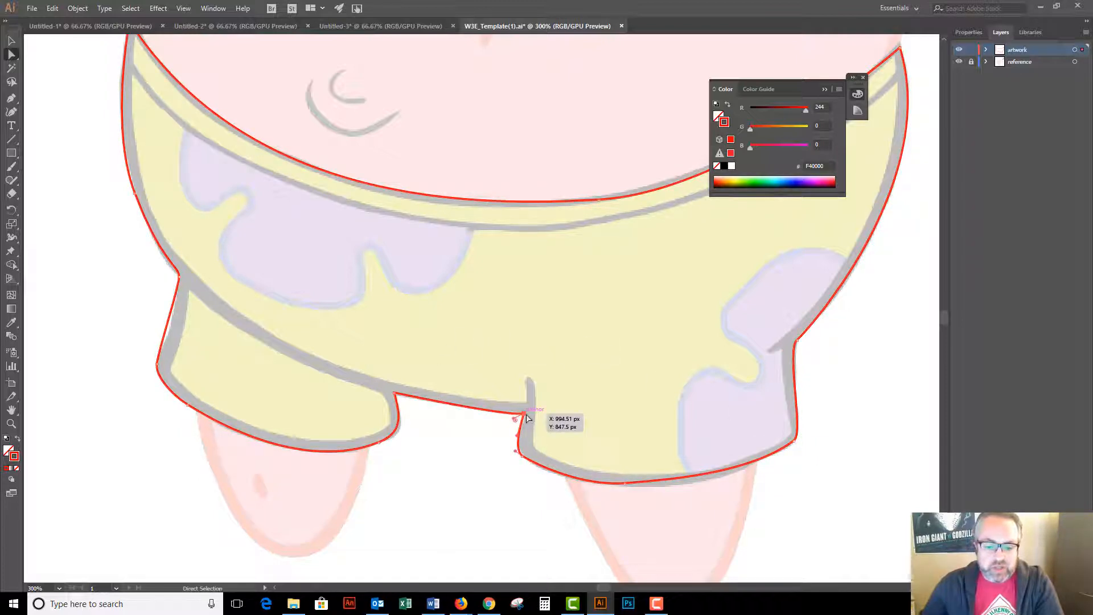
Step: Bend the left leg's outer edge inward by adjusting the curve handle at its lower corner, and deselect the path
key("ctrl+minus")
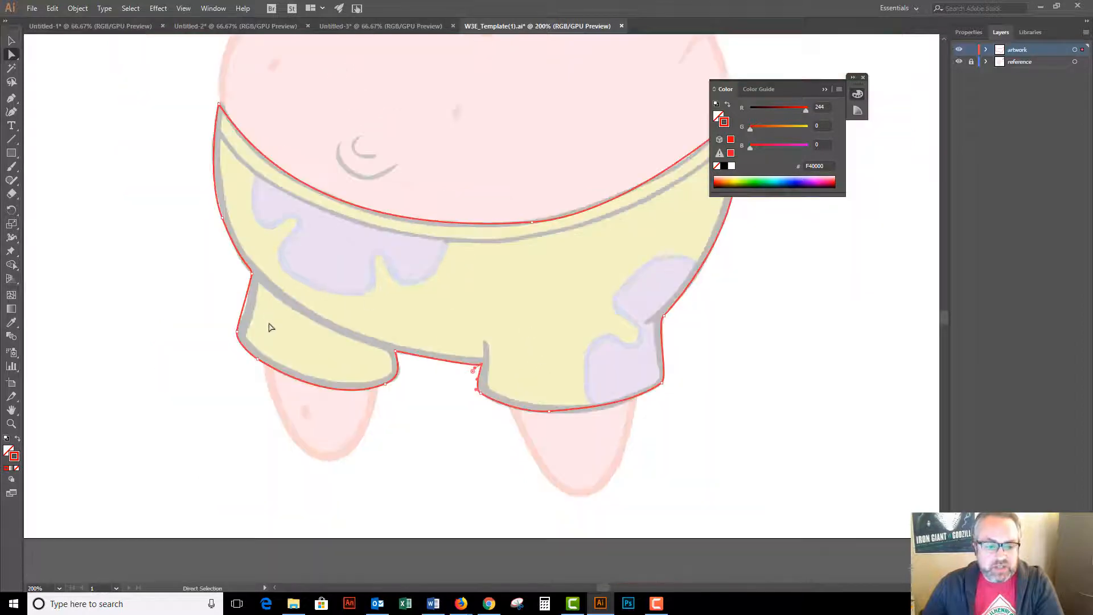
left_click(239, 333)
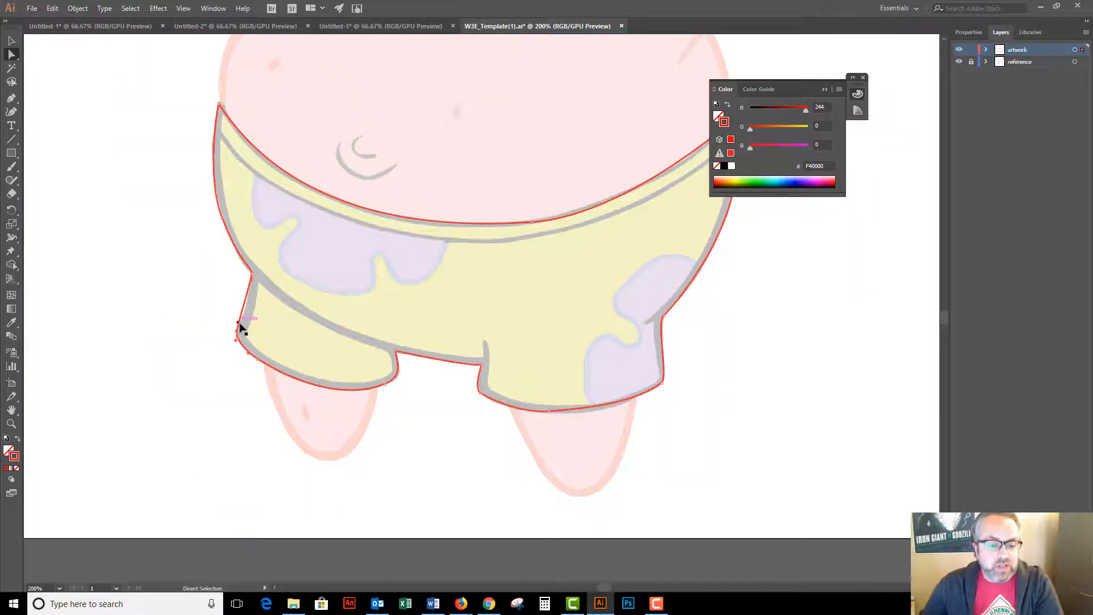
left_click_drag(239, 323, 247, 324)
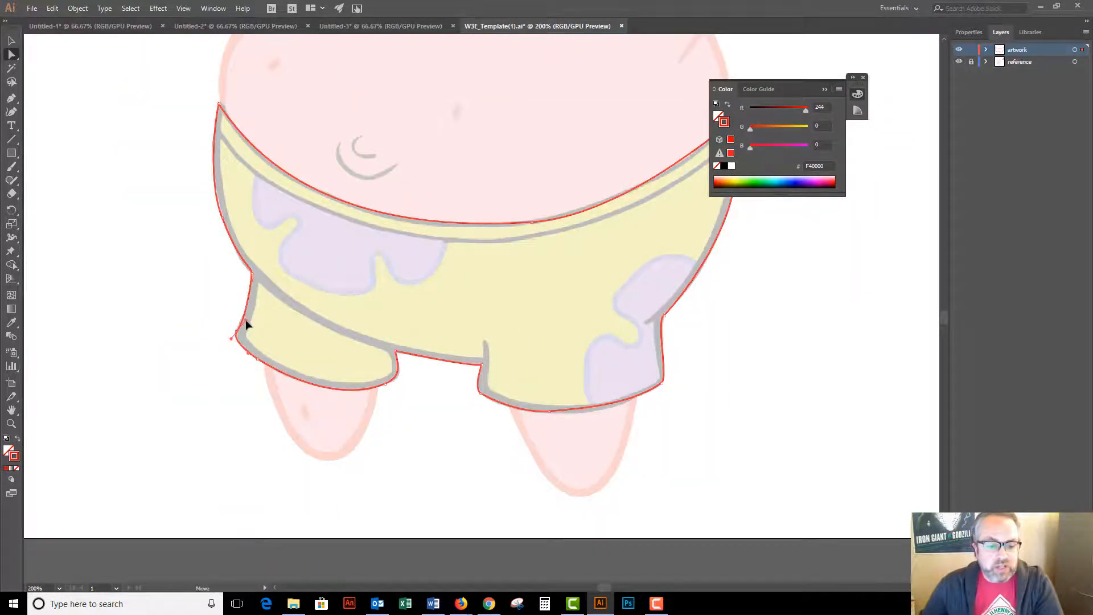
left_click(212, 323)
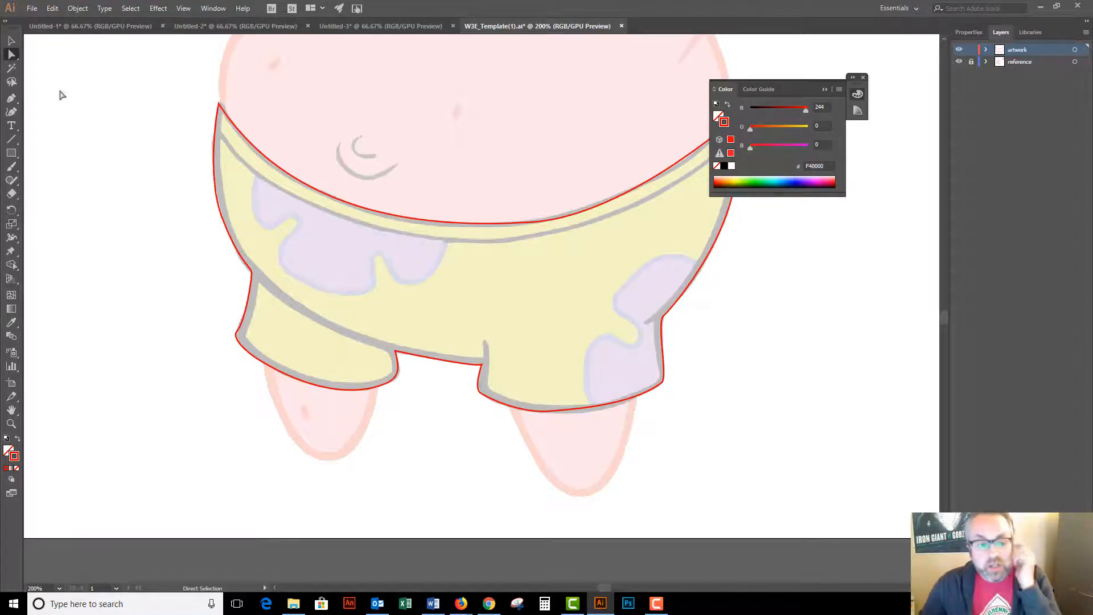
Step: Trace the inner outline of the left leg with the Pen tool from its upper corner along the fold, inner edge and hem
left_click(11, 98)
scroll(308, 317, "up", 2)
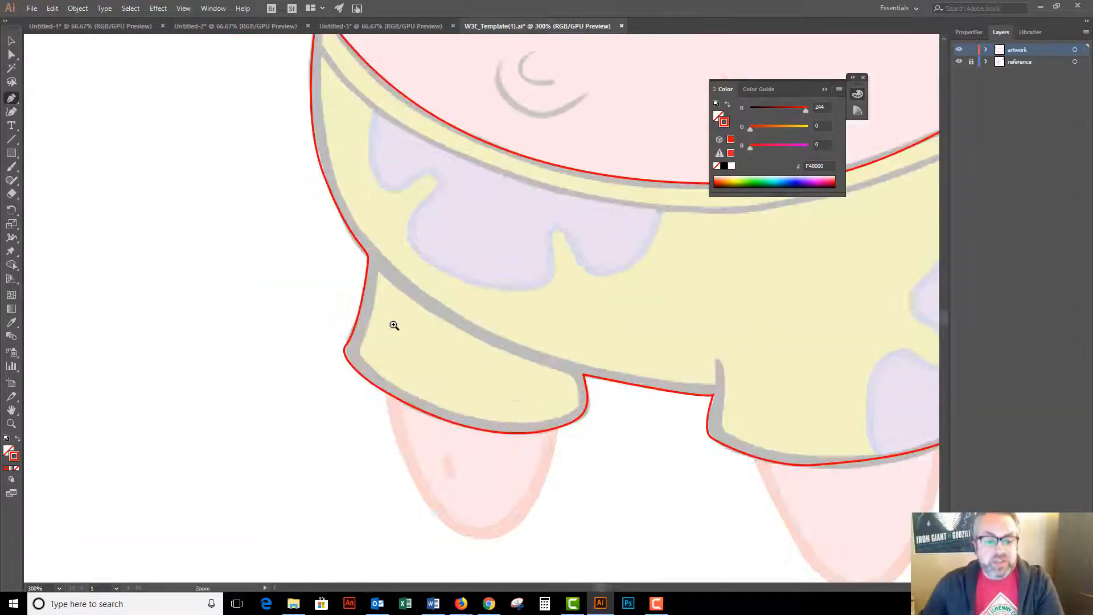
left_click(13, 42)
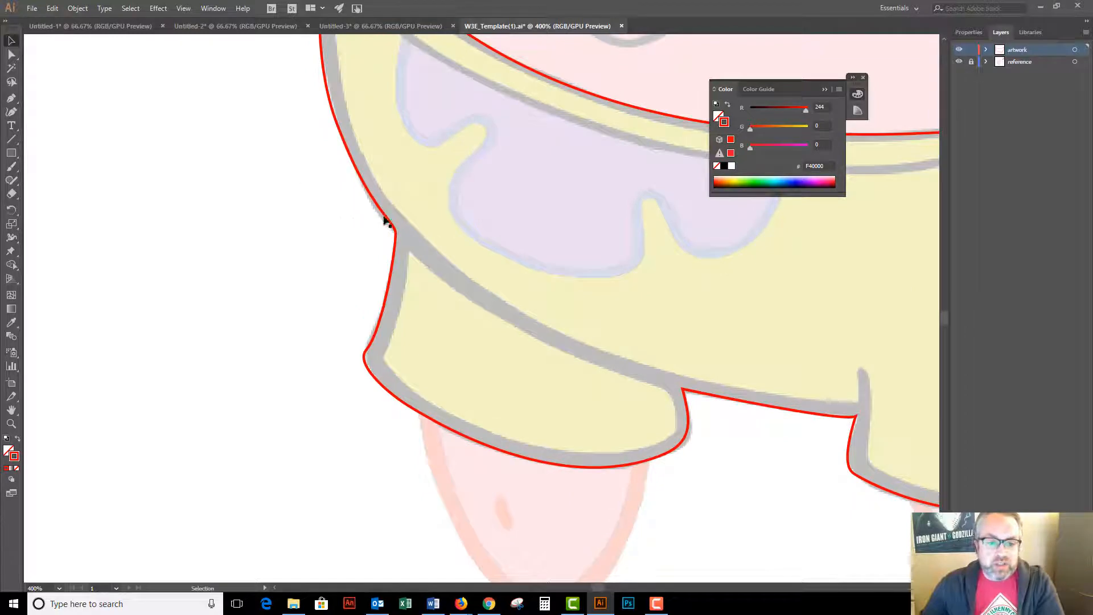
left_click(385, 220)
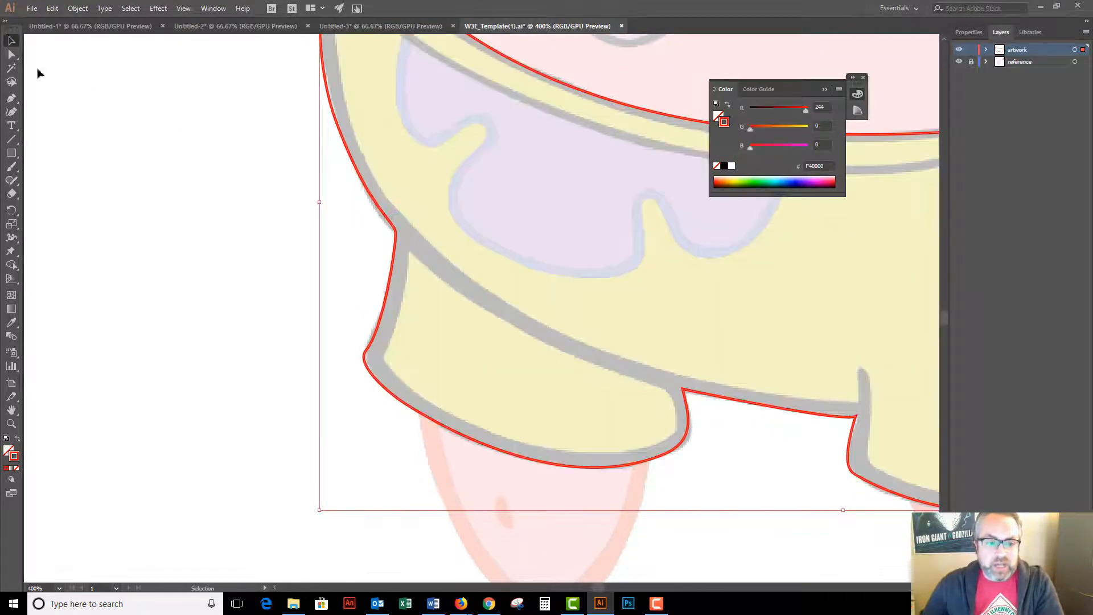
left_click(11, 98)
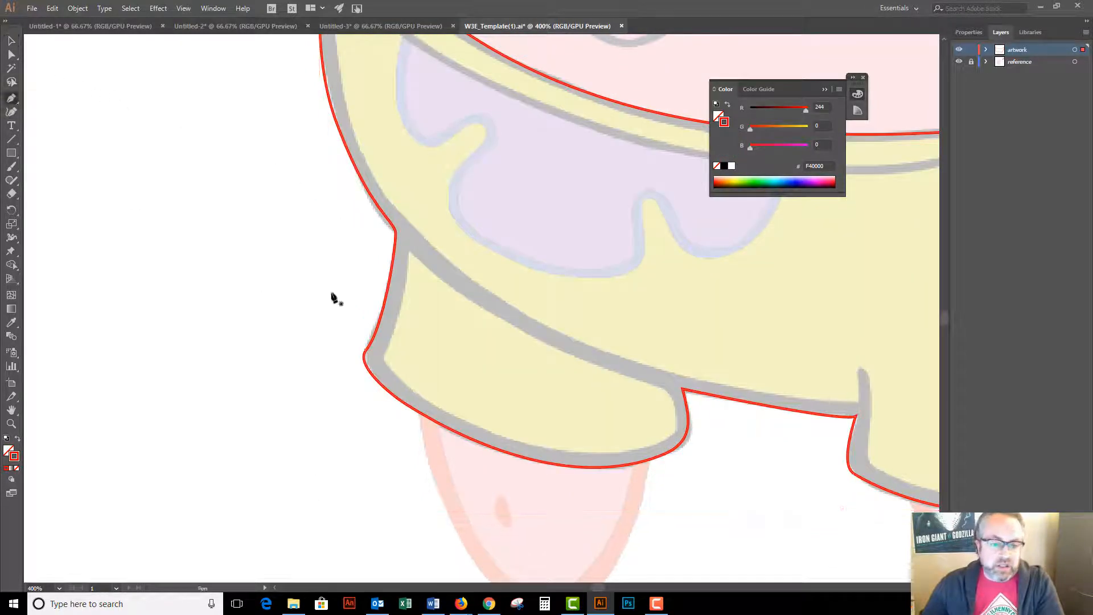
left_click(410, 255)
left_click_drag(626, 377, 711, 401)
left_click_drag(659, 446, 640, 449)
left_click_drag(421, 398, 378, 366)
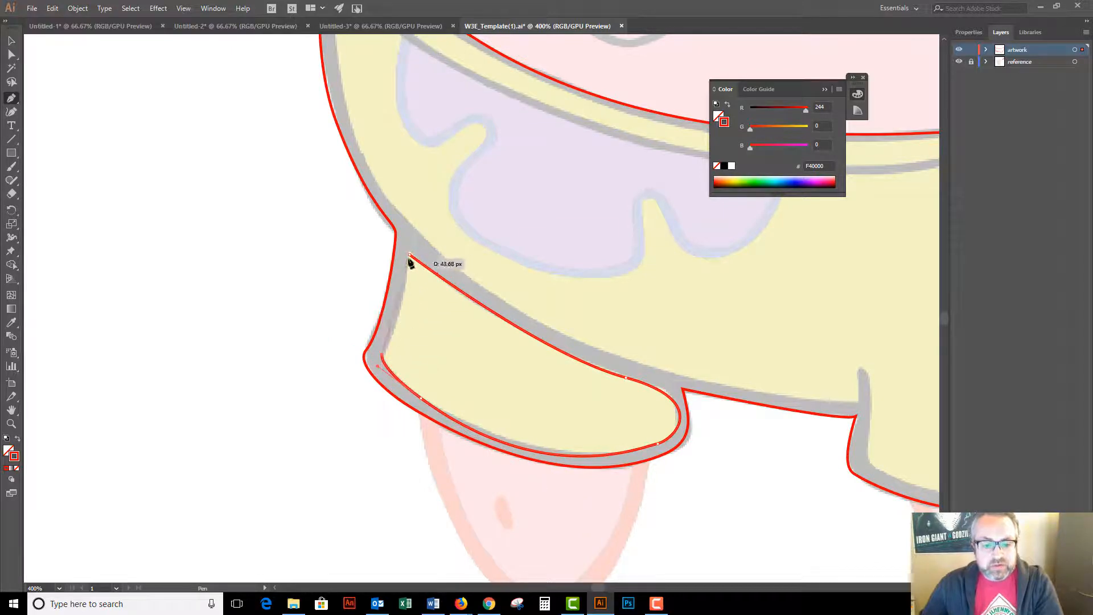
Step: Close the left leg's inner path at its starting corner, redoing the closing curve to follow the outer edge
left_click_drag(409, 254, 399, 220)
key("ctrl+minus")
left_click_drag(598, 378, 403, 388)
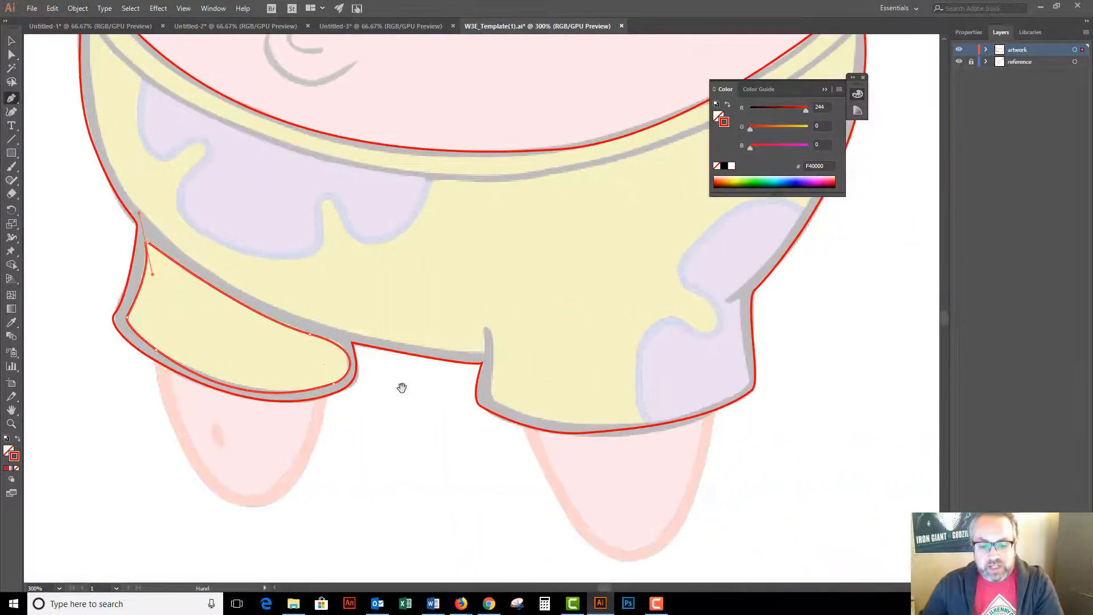
key("ctrl+z")
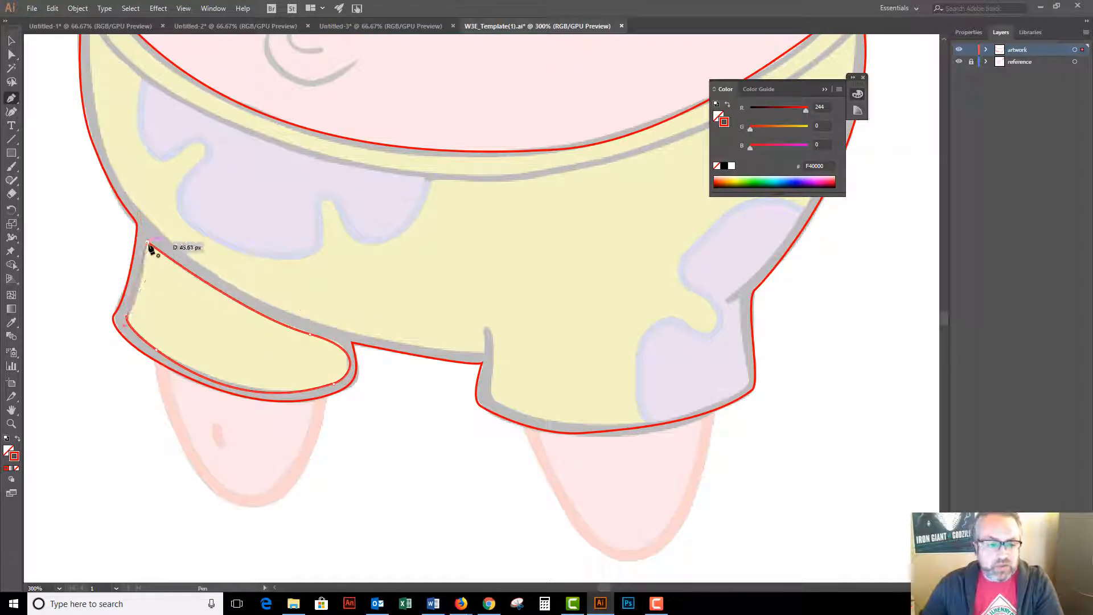
left_click_drag(148, 243, 144, 224)
Step: Start a new path at the crease between the legs and trace it down the right leg's inner edge onto the hem
left_click_drag(242, 310, 371, 449)
left_click(323, 383, "ctrl")
left_click_drag(469, 242, 317, 457)
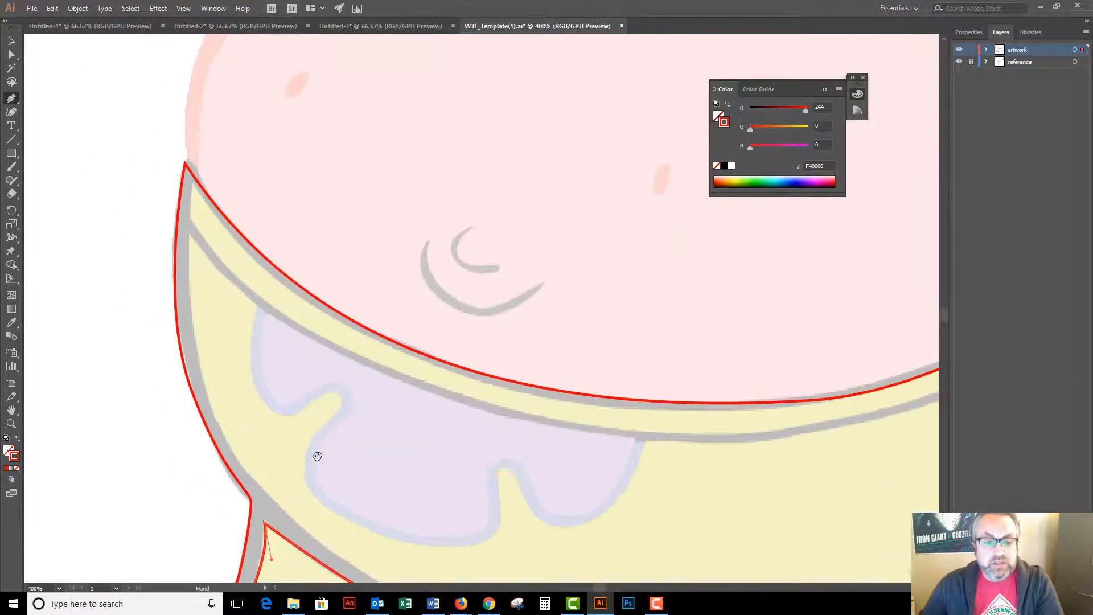
left_click_drag(503, 465, 125, 234)
left_click_drag(309, 400, 160, 229)
left_click(416, 253, "ctrl+alt")
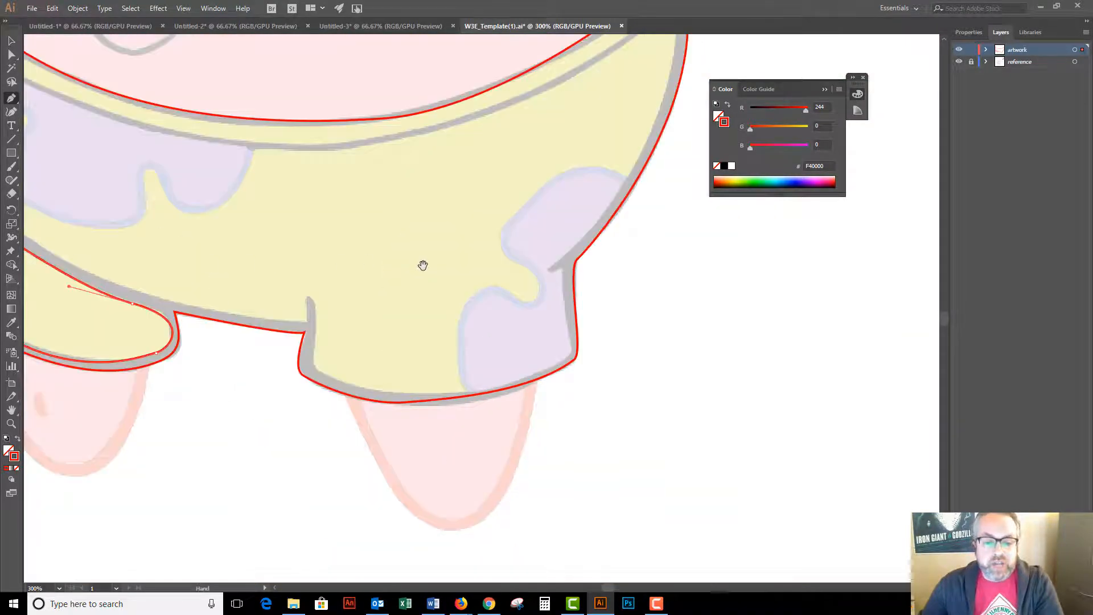
left_click_drag(422, 265, 389, 312)
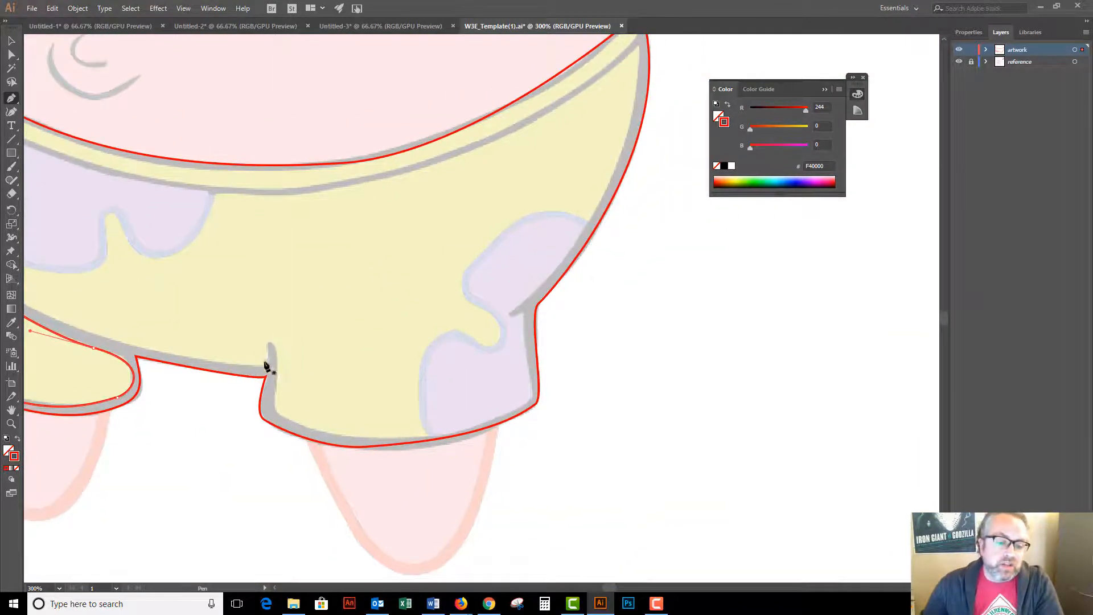
left_click_drag(275, 341, 394, 437)
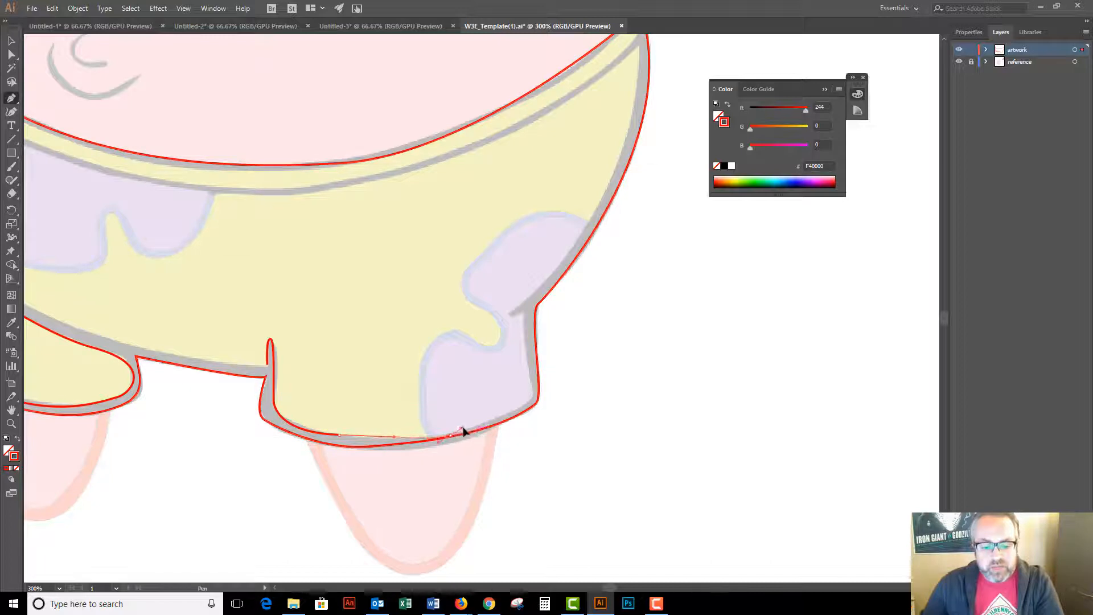
left_click_drag(456, 432, 462, 429)
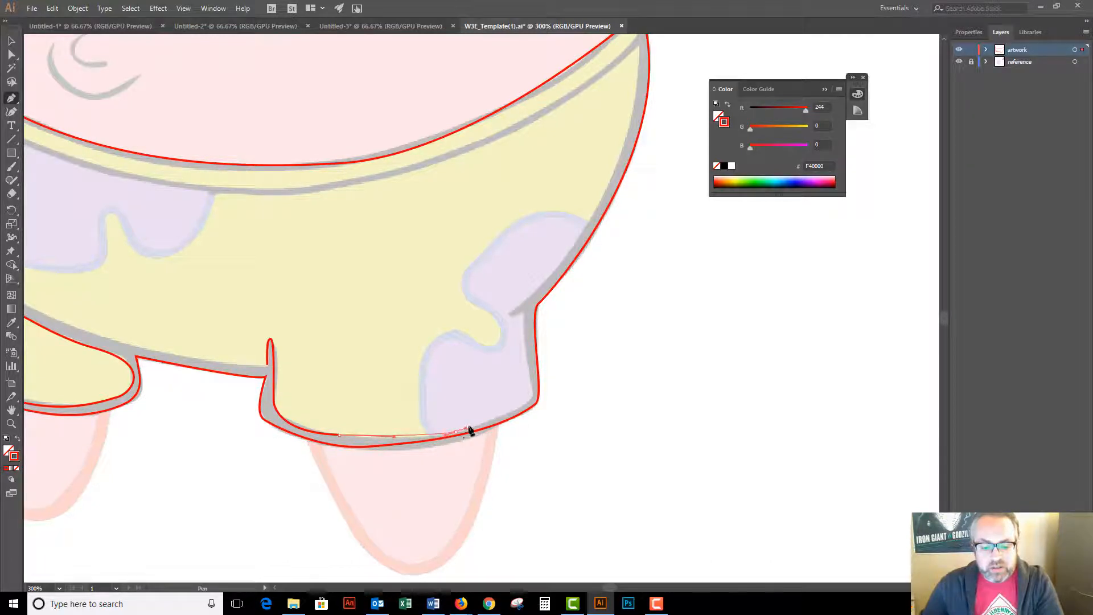
Step: Extend the path to the end of the right leg's hem and adjust the curve handles to follow the hem's inner edge
left_click_drag(525, 404, 565, 372)
key("ctrl+z")
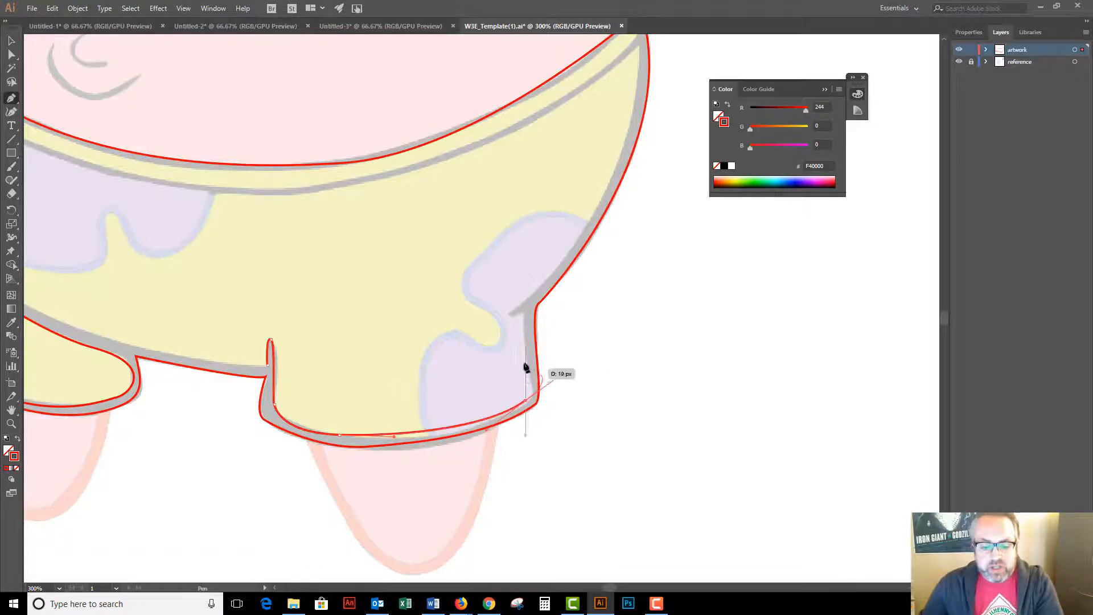
left_click(535, 378, "ctrl")
left_click(486, 332, "ctrl")
left_click(464, 283, "ctrl")
left_click(463, 281, "ctrl")
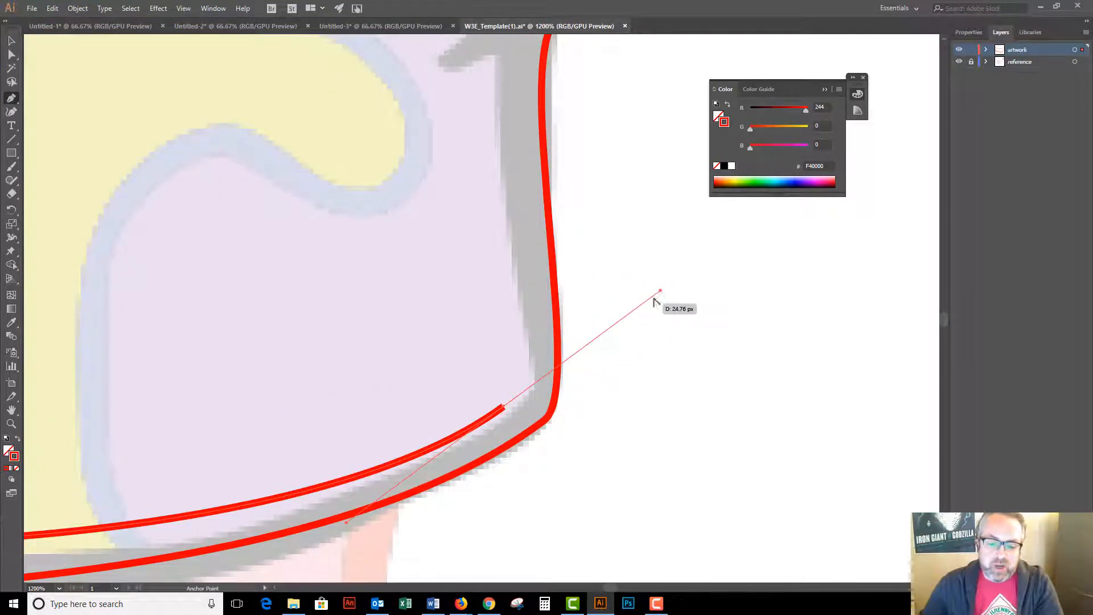
left_click_drag(660, 291, 538, 378)
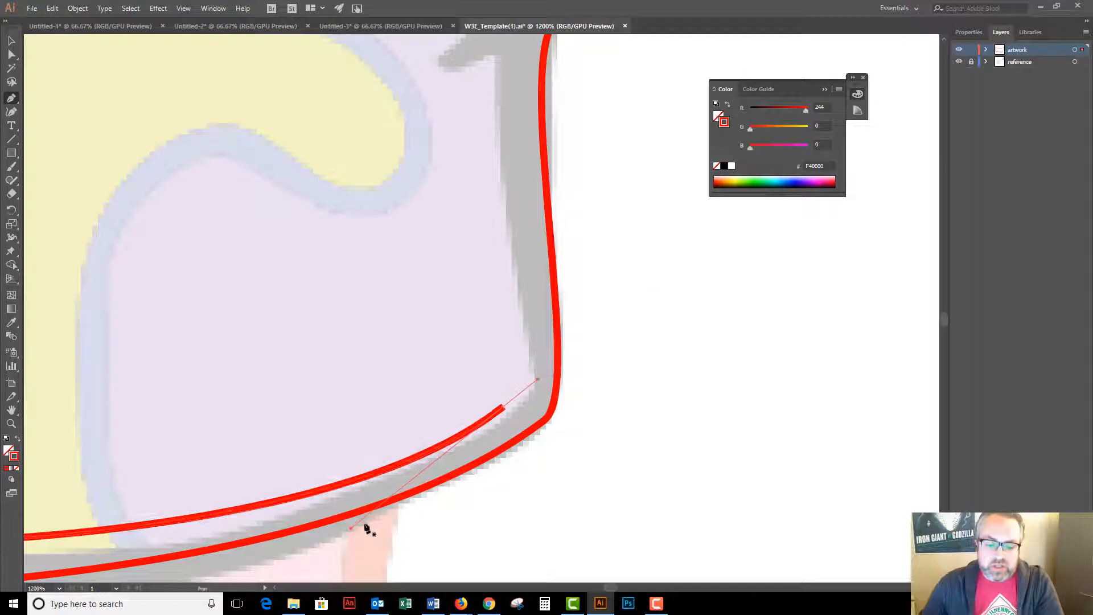
left_click_drag(350, 529, 263, 577)
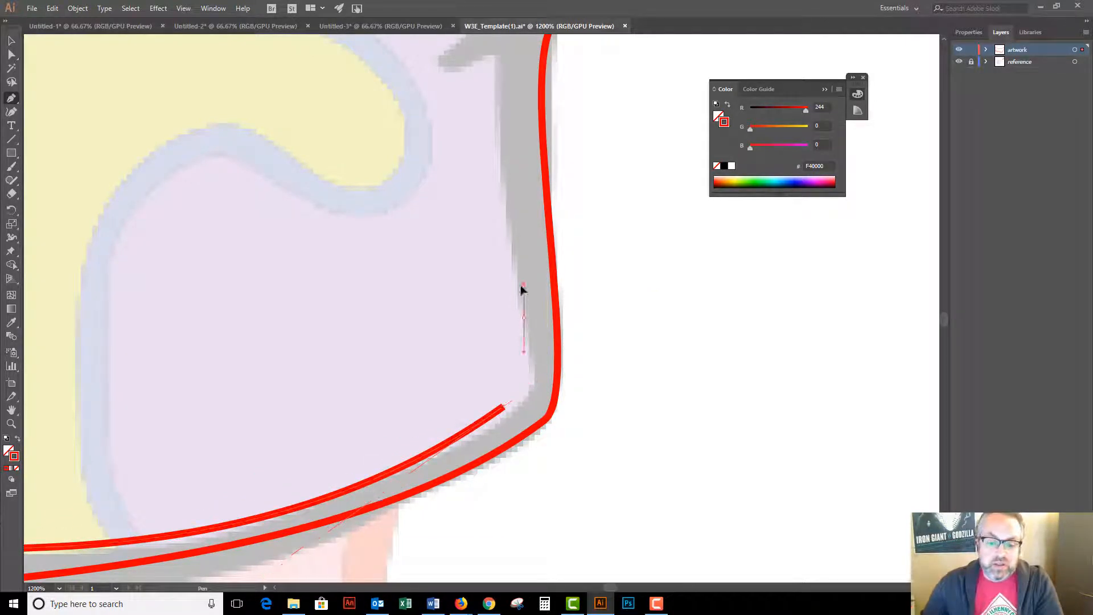
Step: Round the path around the right leg's lower outer corner, redoing the curve and adjusting the hem anchor's handle
left_click_drag(522, 286, 512, 236)
key("ctrl+z")
left_click_drag(504, 407, 542, 379)
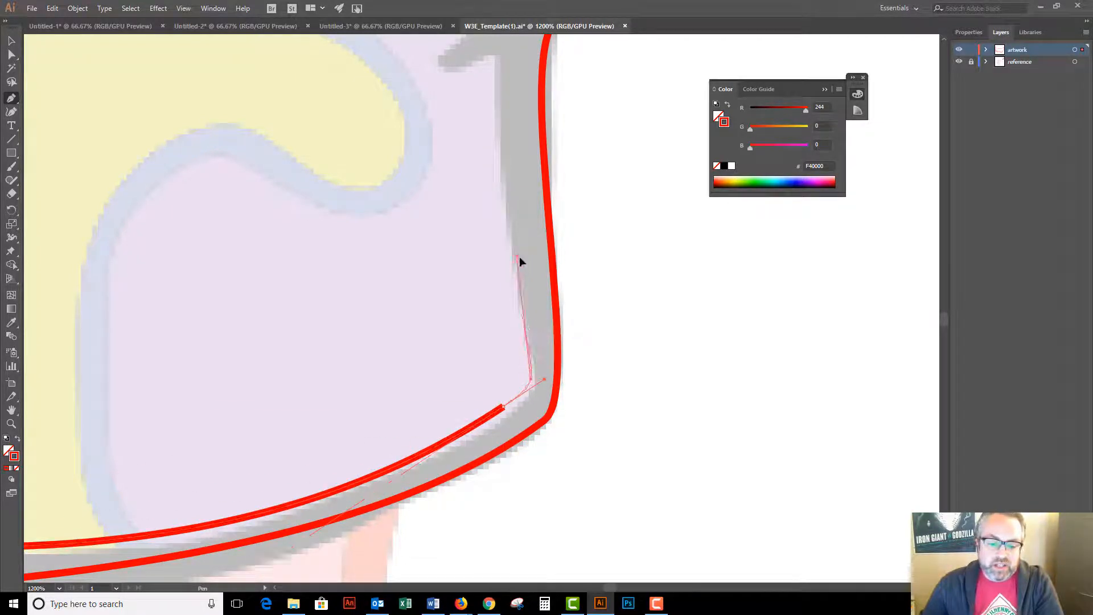
left_click_drag(524, 318, 511, 262)
Step: Trace up the right leg's outer edge and around the tip of the short fold line to the shorts' side
left_click(537, 354, "ctrl")
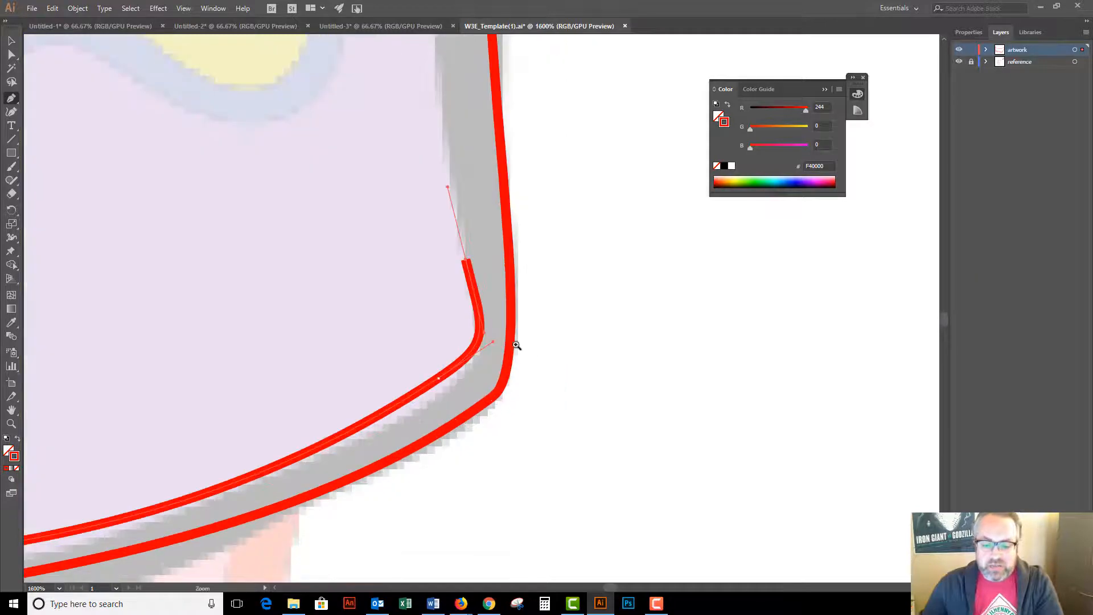
left_click(485, 346, "ctrl")
left_click(476, 287, "ctrl")
left_click(511, 265, "ctrl+alt")
left_click(512, 265, "ctrl+alt")
left_click(511, 265, "ctrl+alt")
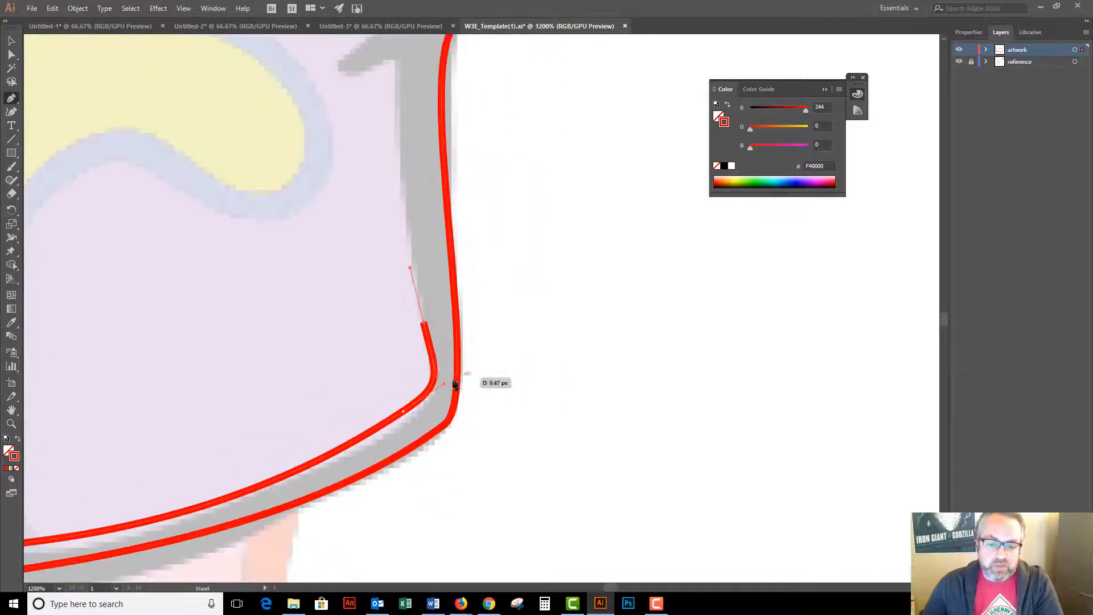
left_click(436, 327, "ctrl+alt")
left_click_drag(517, 364, 416, 505)
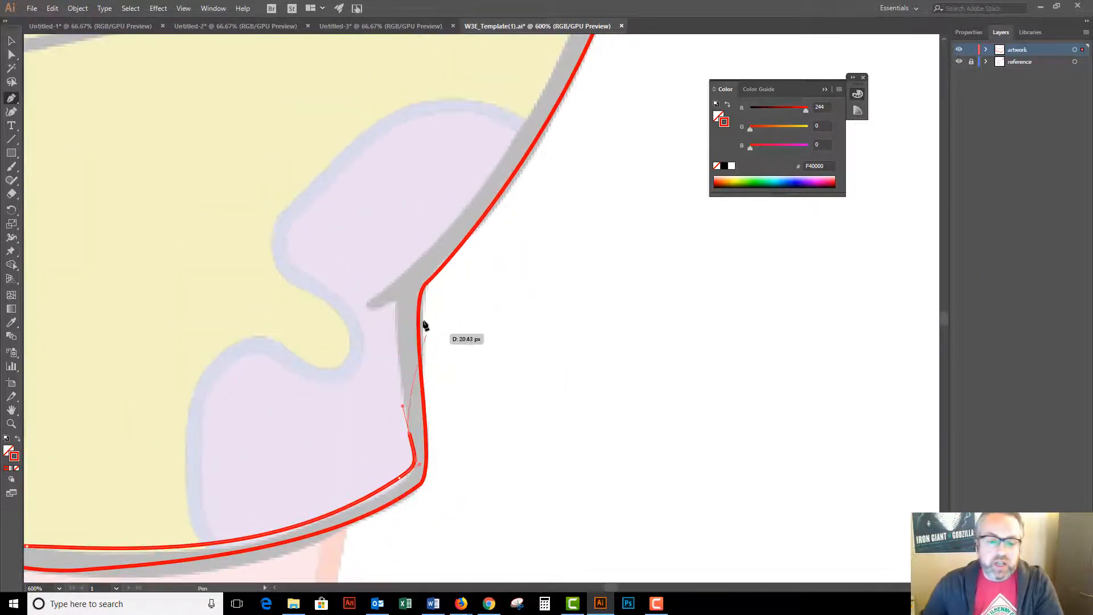
left_click_drag(396, 303, 409, 266)
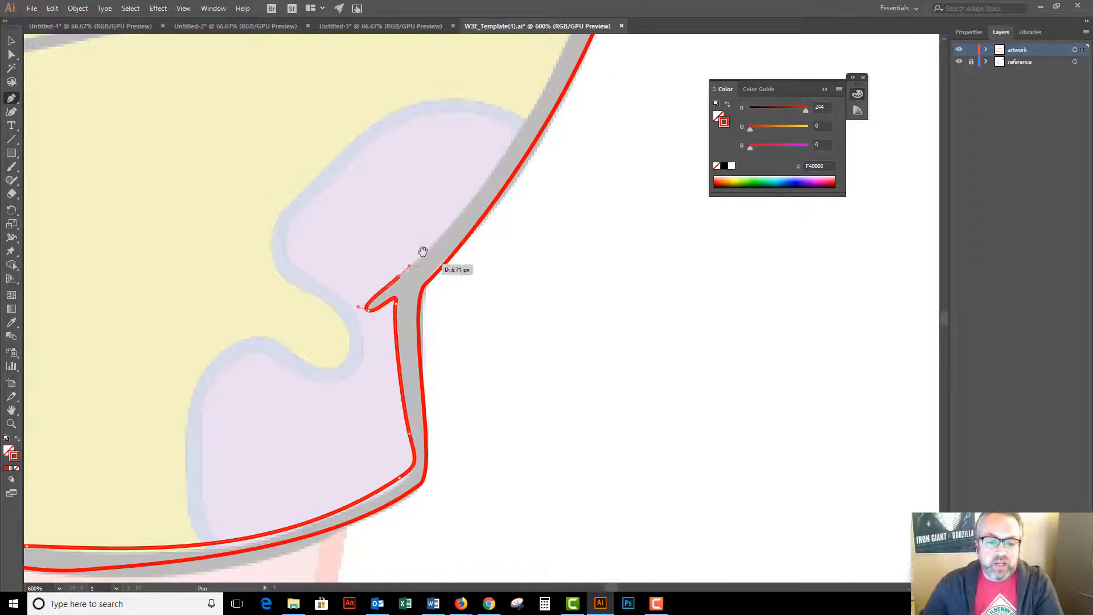
Step: Trace the inner edge of the shorts' right side up to the waistband's upper corner, redoing the curve along the way
left_click_drag(448, 208, 327, 420)
left_click_drag(419, 319, 436, 255)
left_click_drag(435, 260, 350, 410)
key("ctrl+z")
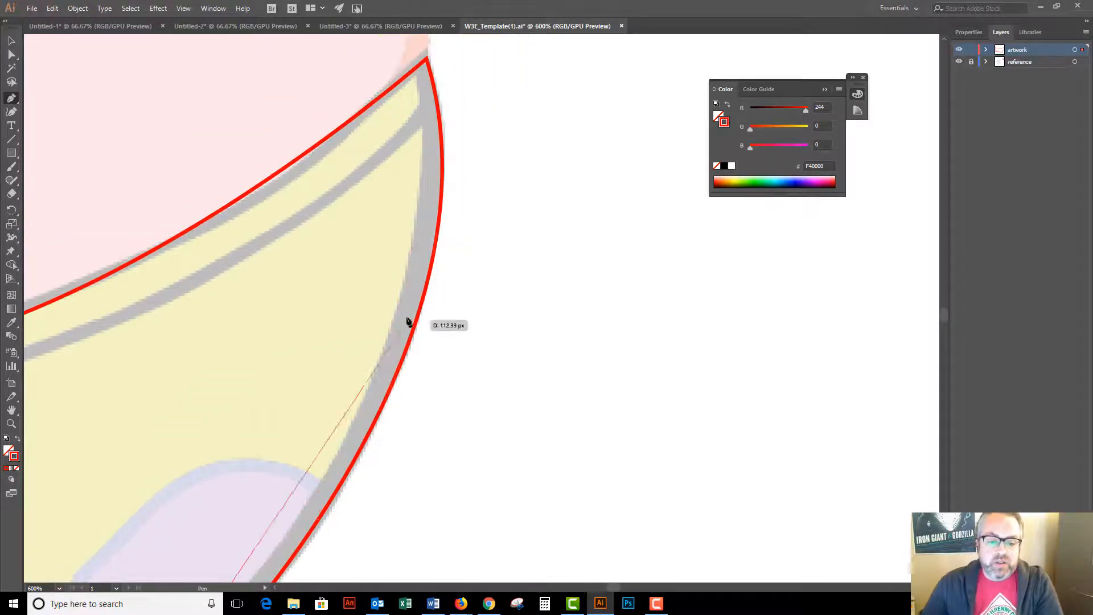
left_click_drag(395, 309, 416, 179)
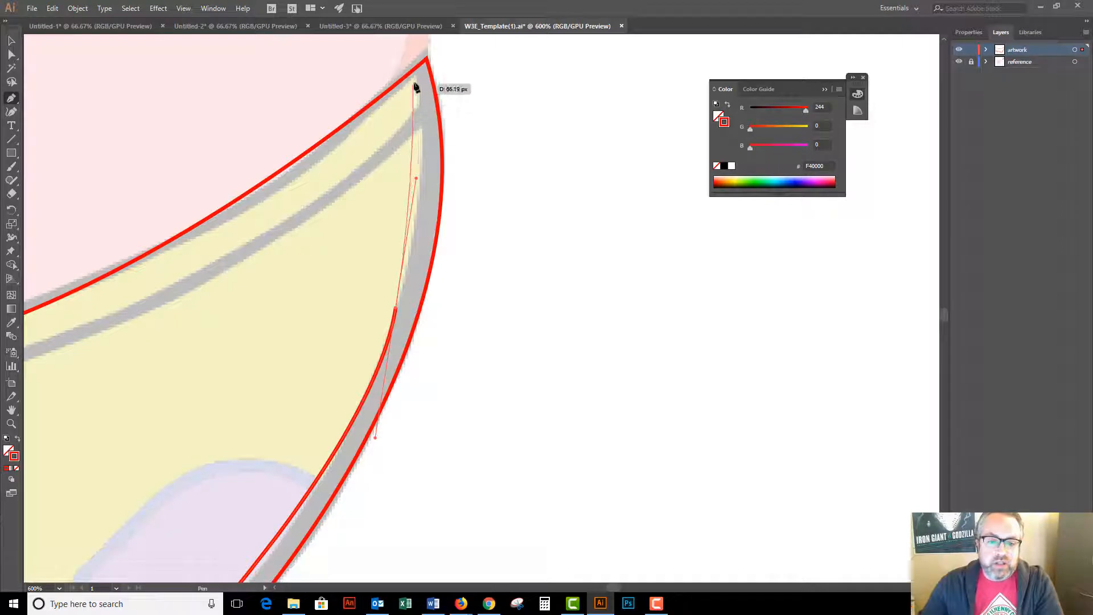
left_click_drag(415, 82, 395, 96)
key("space")
left_click_drag(431, 238, 474, 204)
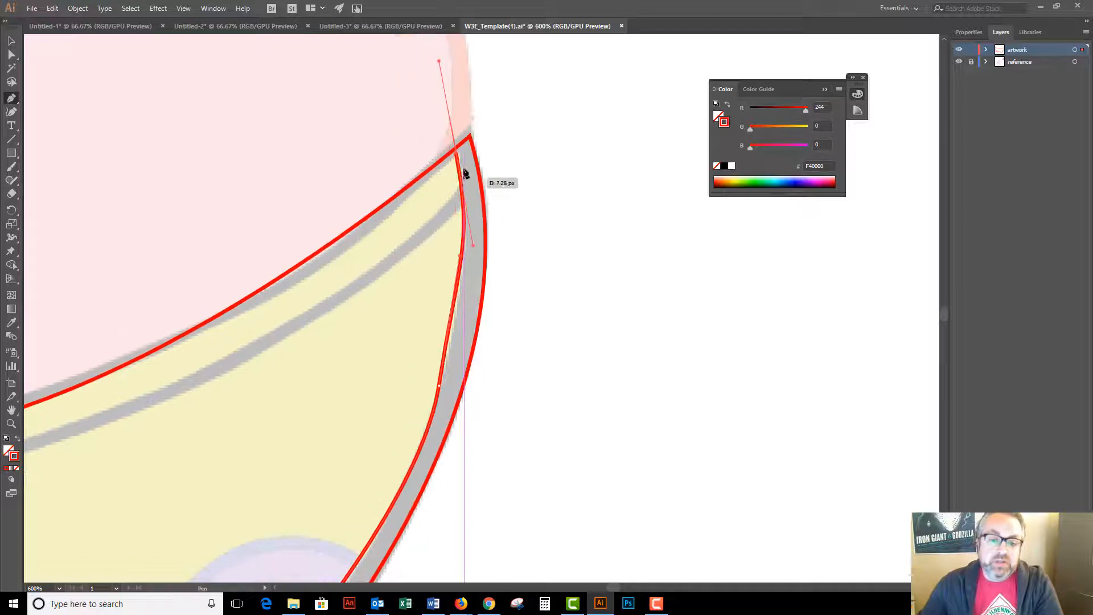
Step: Redo the curve into the waistband's upper right corner and start the path along the waistband's top inner edge
key("ctrl+z")
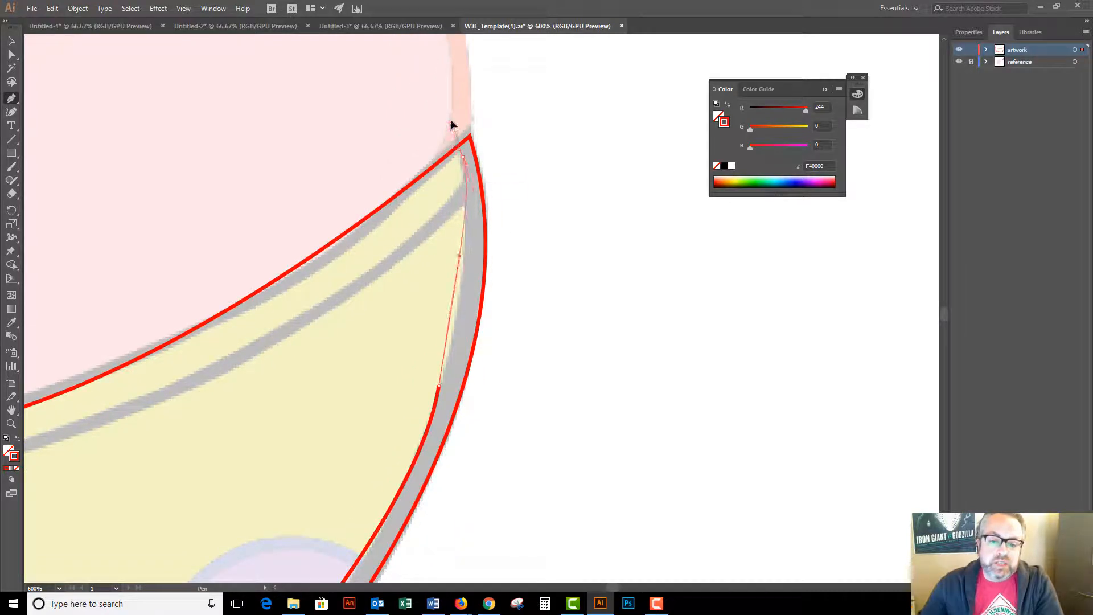
left_click_drag(464, 157, 477, 221)
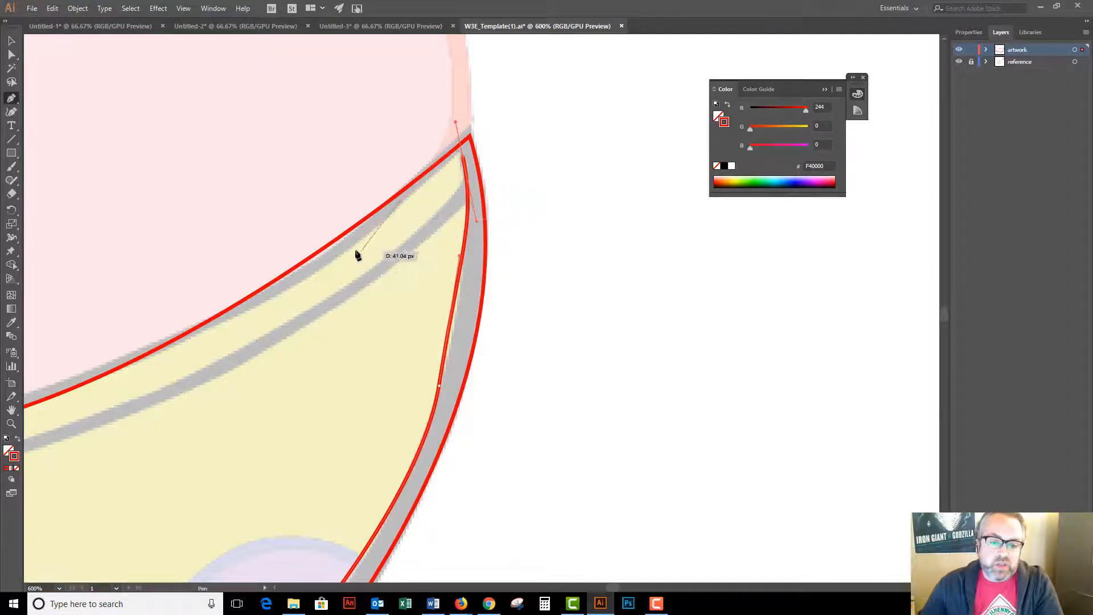
left_click_drag(464, 155, 526, 198)
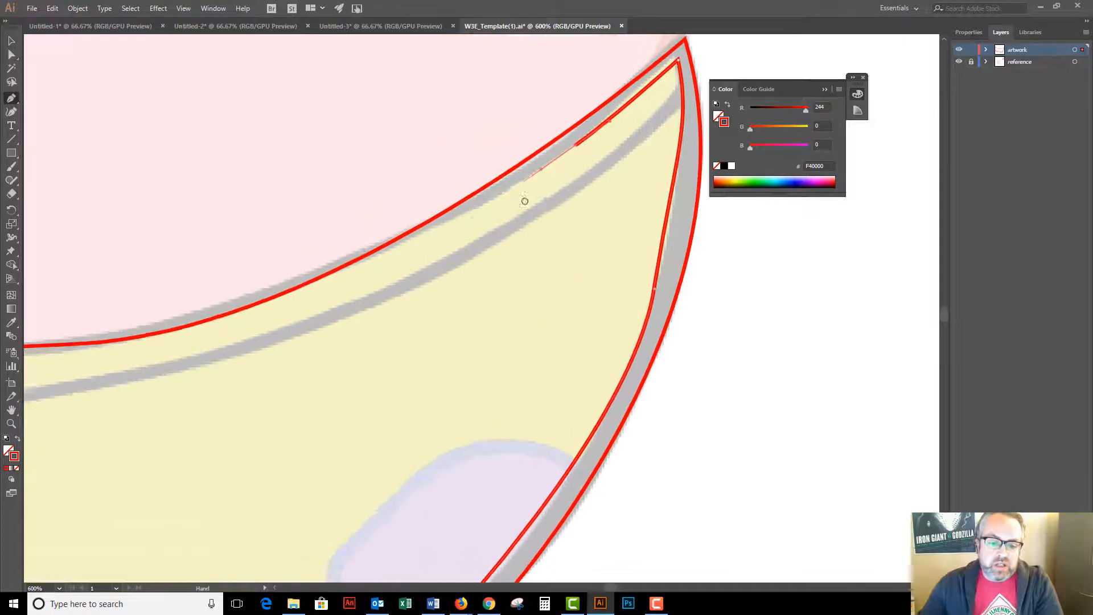
left_click_drag(392, 253, 575, 219)
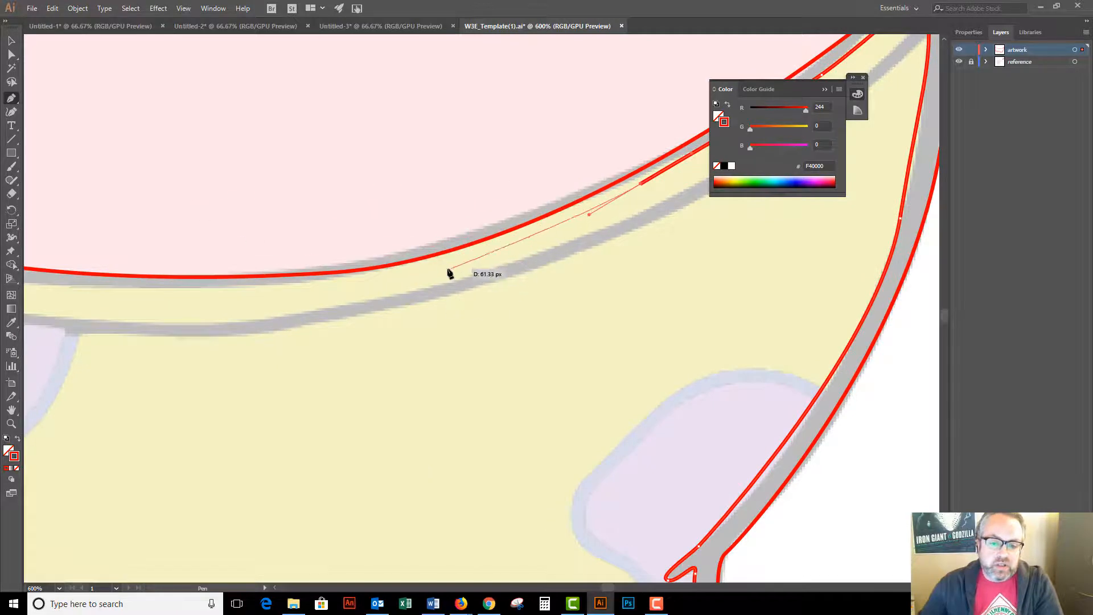
Step: Continue the inner path along the waistband's top edge to its middle, redoing the curve segment
key("ctrl")
left_click_drag(470, 260, 684, 262)
left_click_drag(503, 285, 415, 285)
key("ctrl+z")
left_click(564, 257, "ctrl+alt")
left_click(550, 262, "ctrl+alt")
left_click_drag(471, 346, 590, 301)
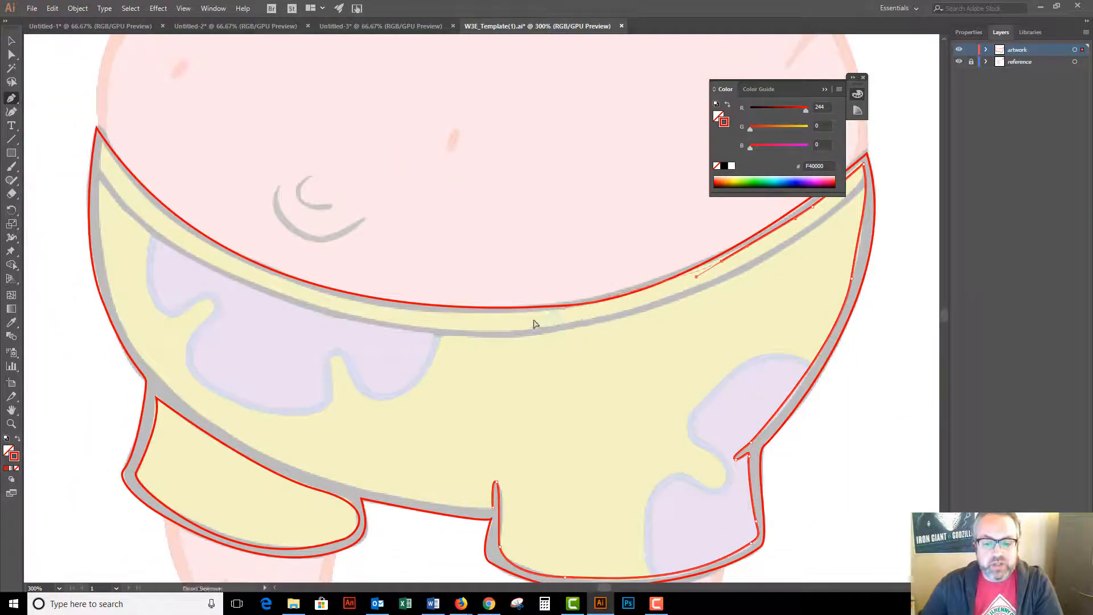
left_click_drag(522, 319, 360, 329)
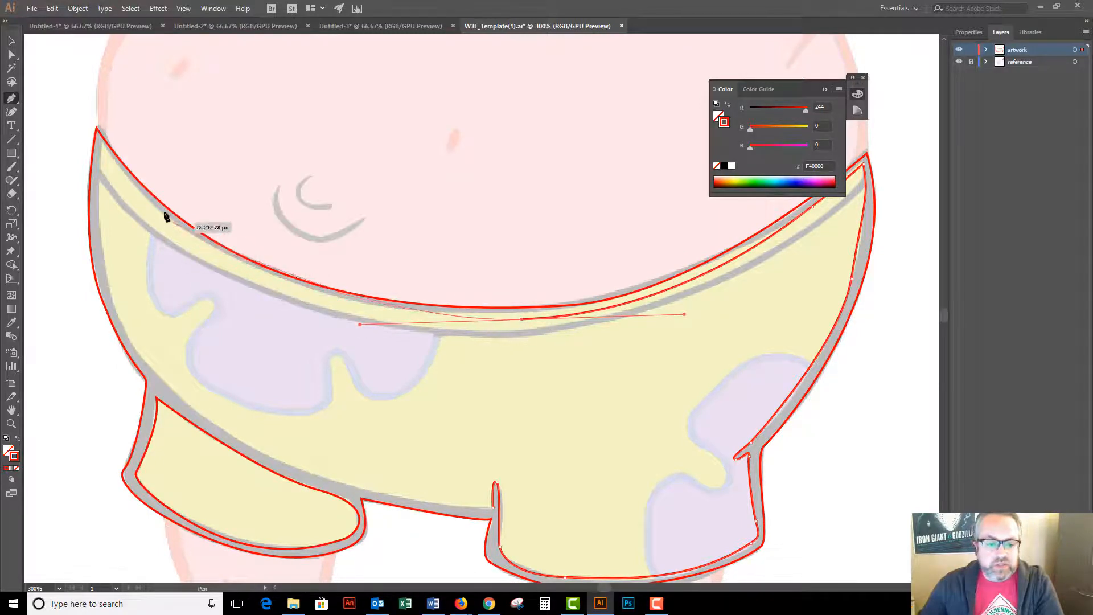
Step: Curve the inner path to the waistband's left corner and trace down the shorts' left side and bottom edge to close it
left_click_drag(101, 149, 63, 49)
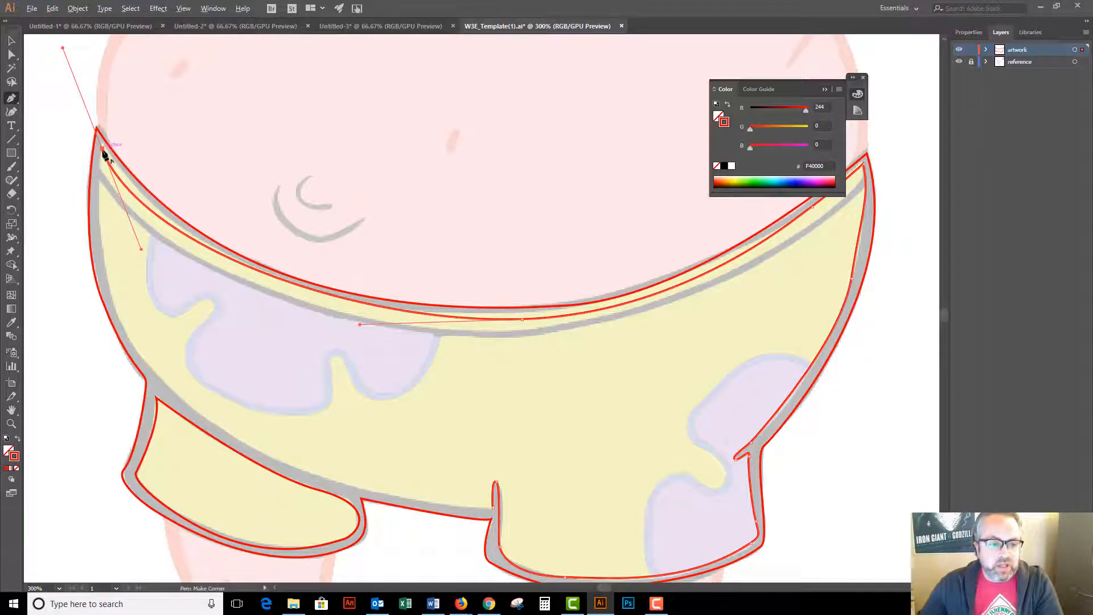
left_click_drag(62, 49, 493, 510)
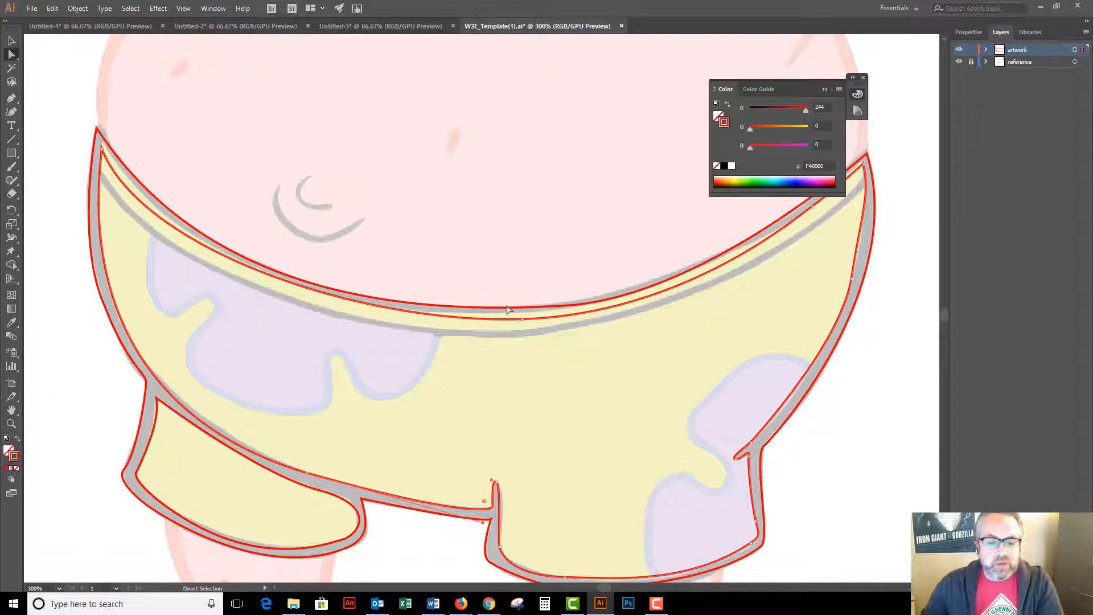
Step: Reposition the middle anchors of the inner and outer waistband curves to widen the gap between the two lines
left_click(523, 321)
left_click_drag(522, 324, 508, 324)
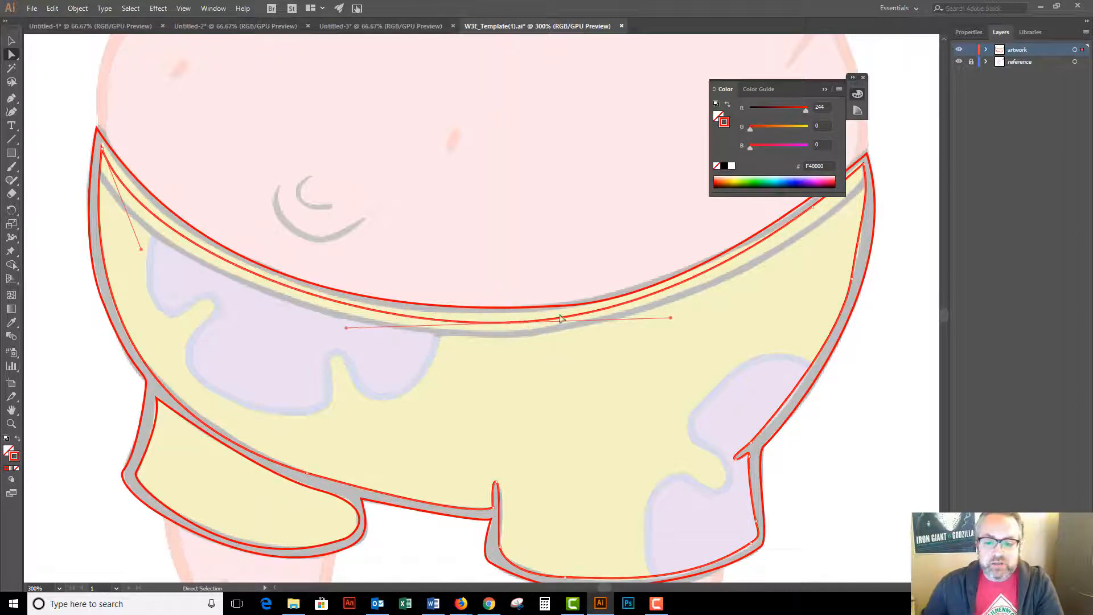
left_click(523, 311)
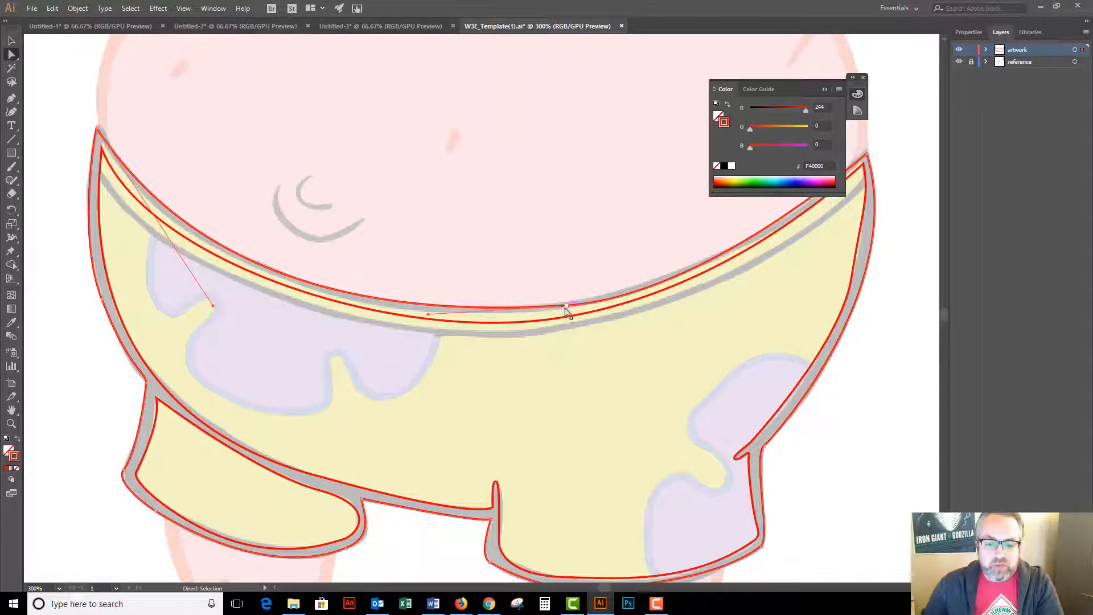
mouse_move(567, 308)
left_mouse_down()
mouse_move(511, 317)
mouse_move(571, 299)
left_mouse_up()
left_click(511, 329)
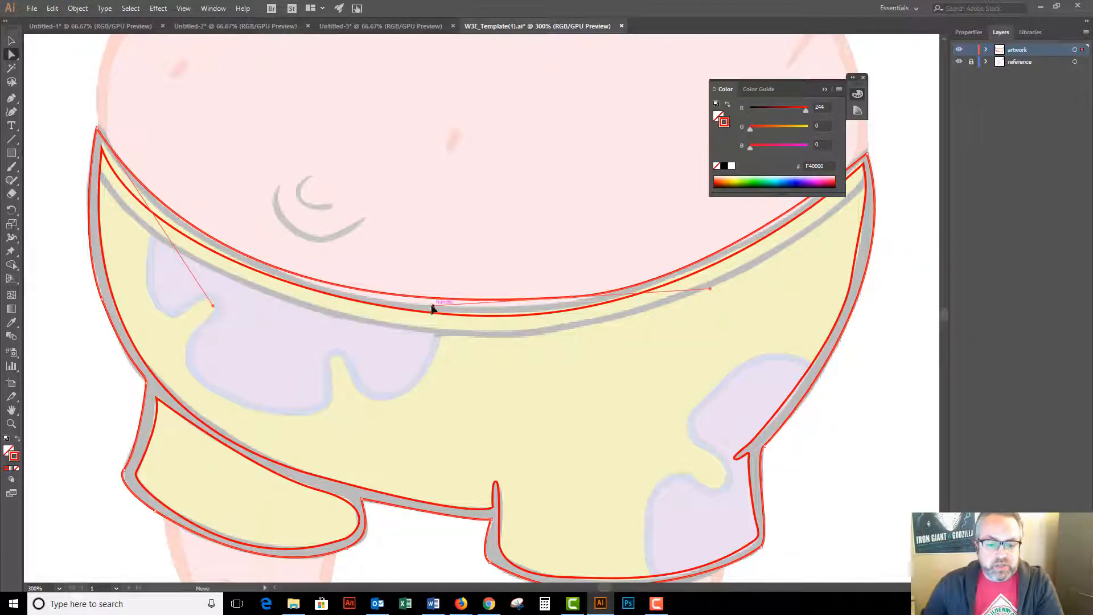
Step: Adjust the handle of the outer waistband curve's middle anchor and lower that anchor onto the reference edge
mouse_move(433, 308)
left_mouse_down()
mouse_move(408, 313)
mouse_move(424, 319)
left_mouse_up()
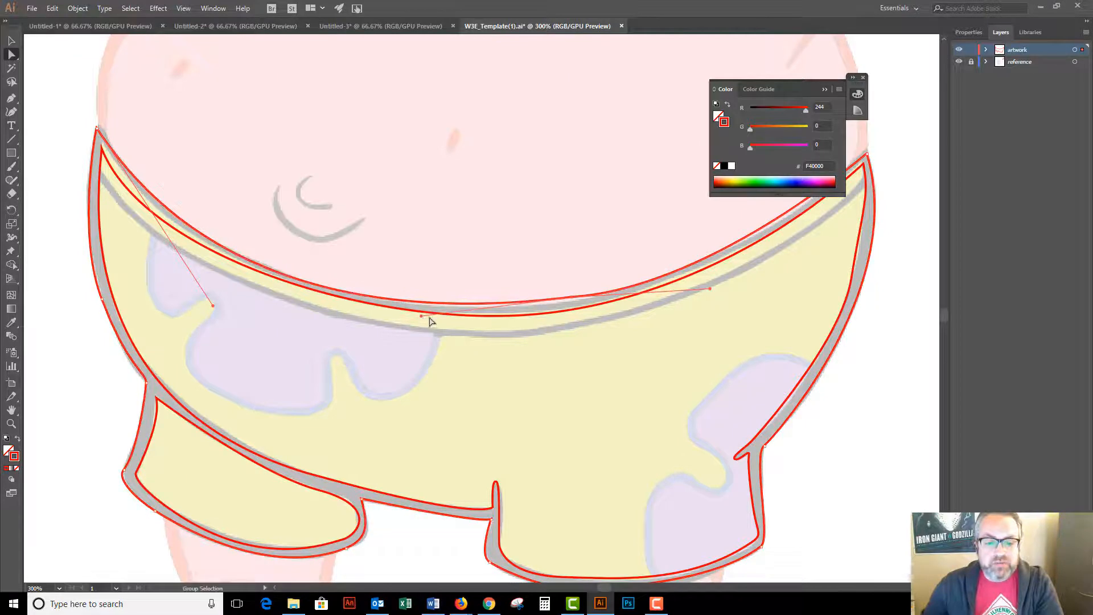
left_click(576, 301)
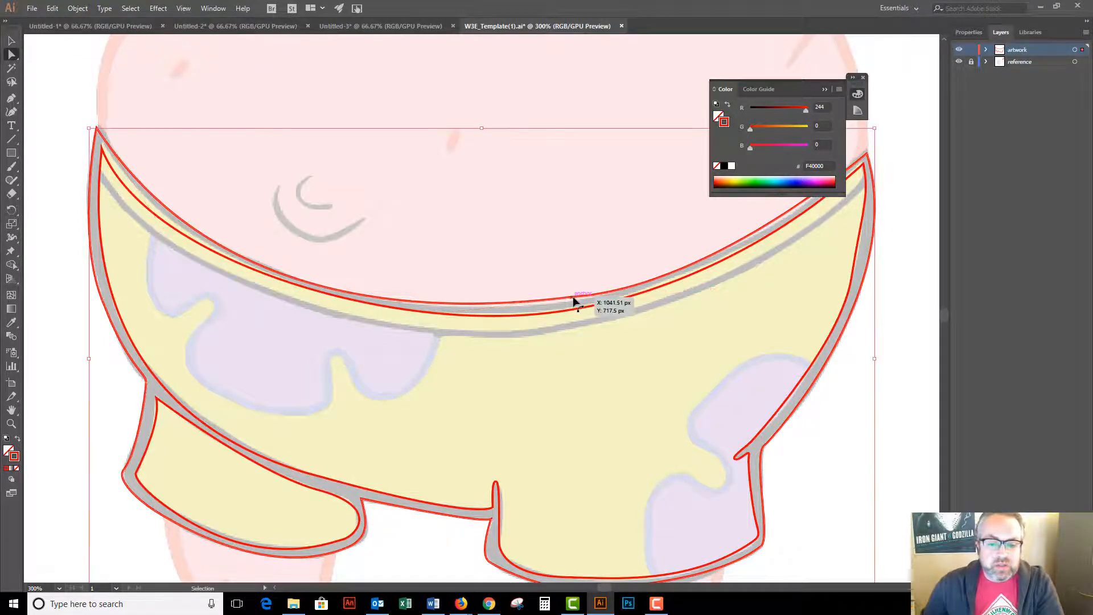
left_click_drag(573, 302, 573, 308)
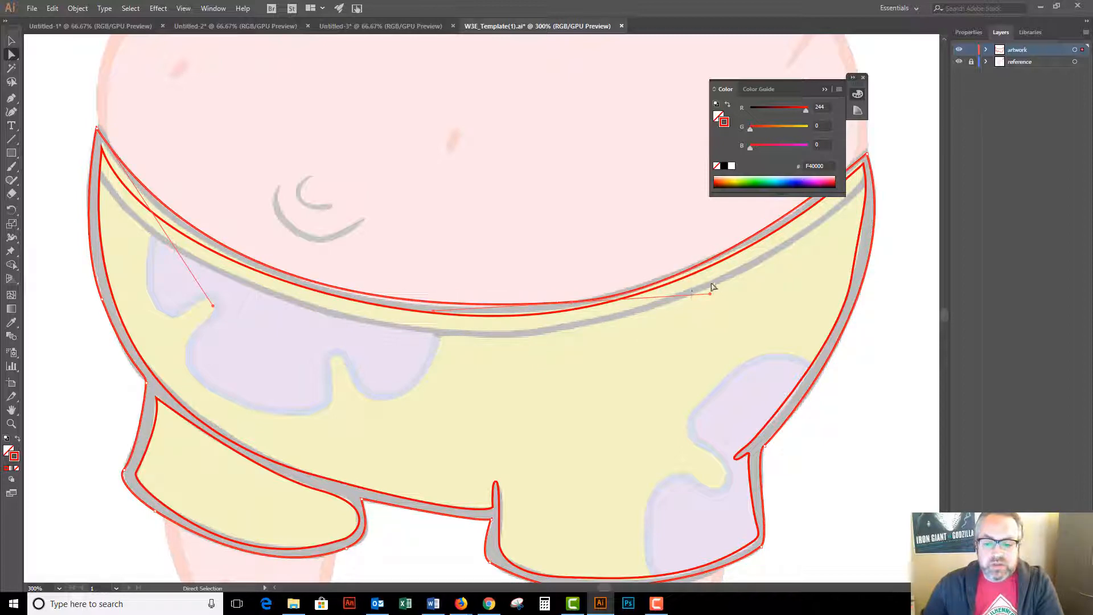
left_click(419, 312)
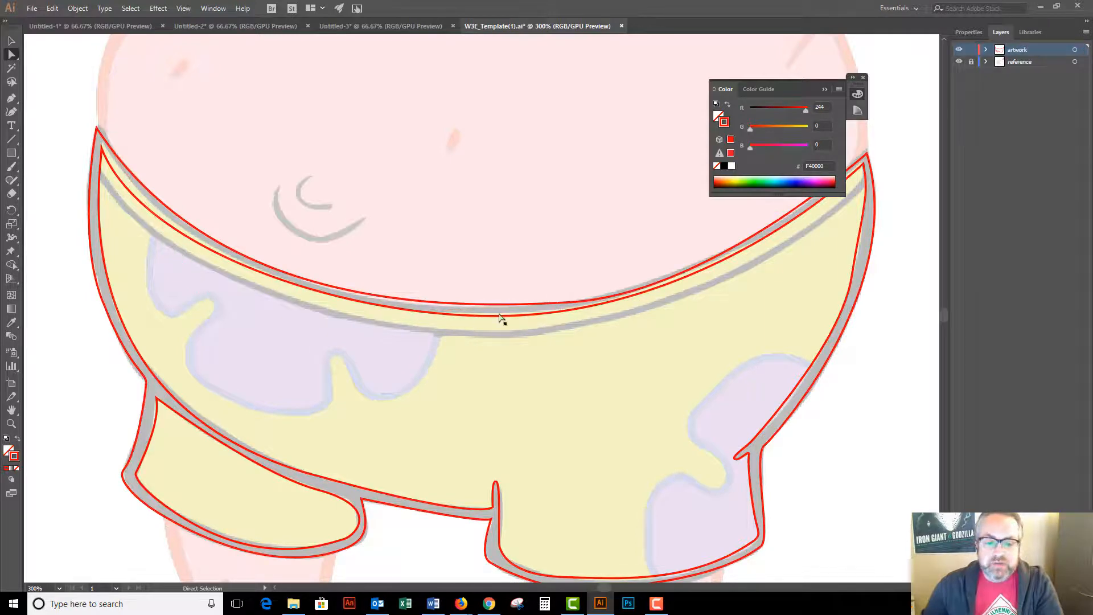
Step: Adjust the inner path's handle at the waistband's left corner and raise its middle anchor
left_click(101, 153)
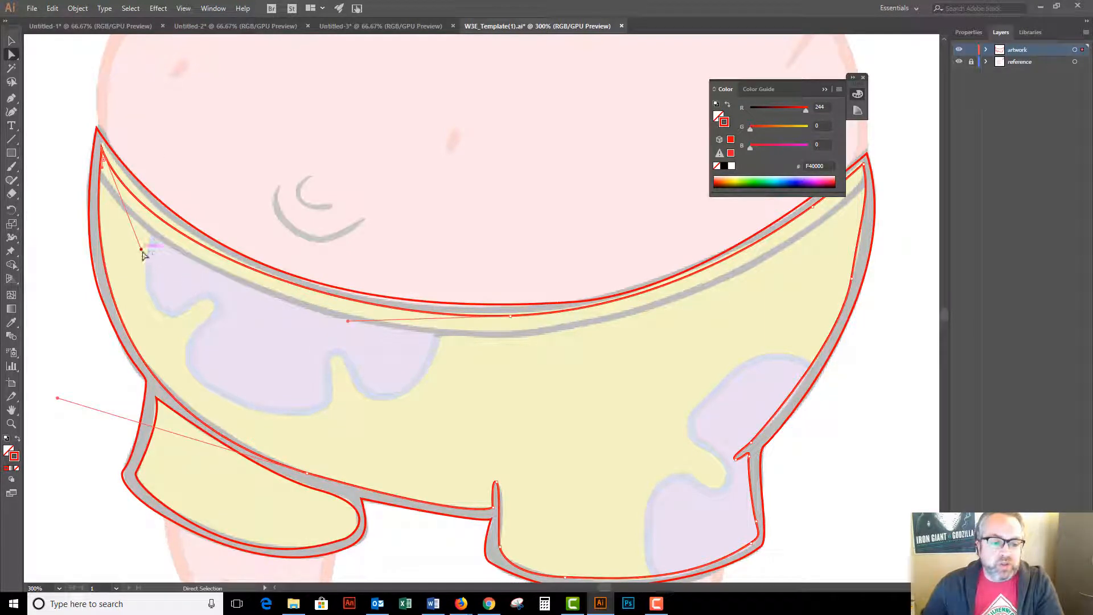
left_click_drag(141, 249, 149, 243)
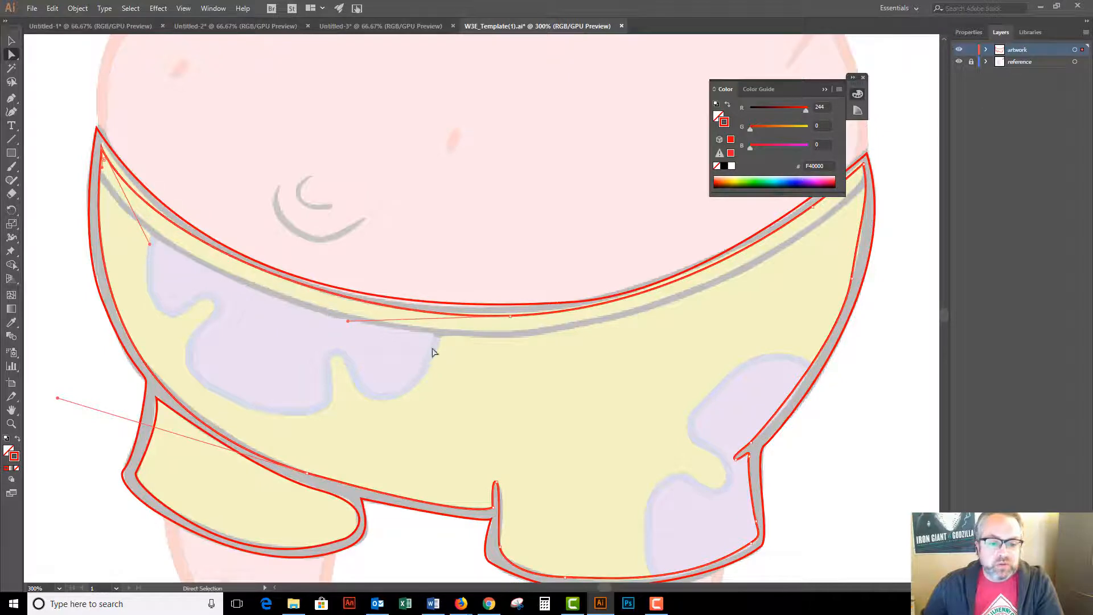
left_click_drag(511, 319, 576, 307)
key("ctrl+z")
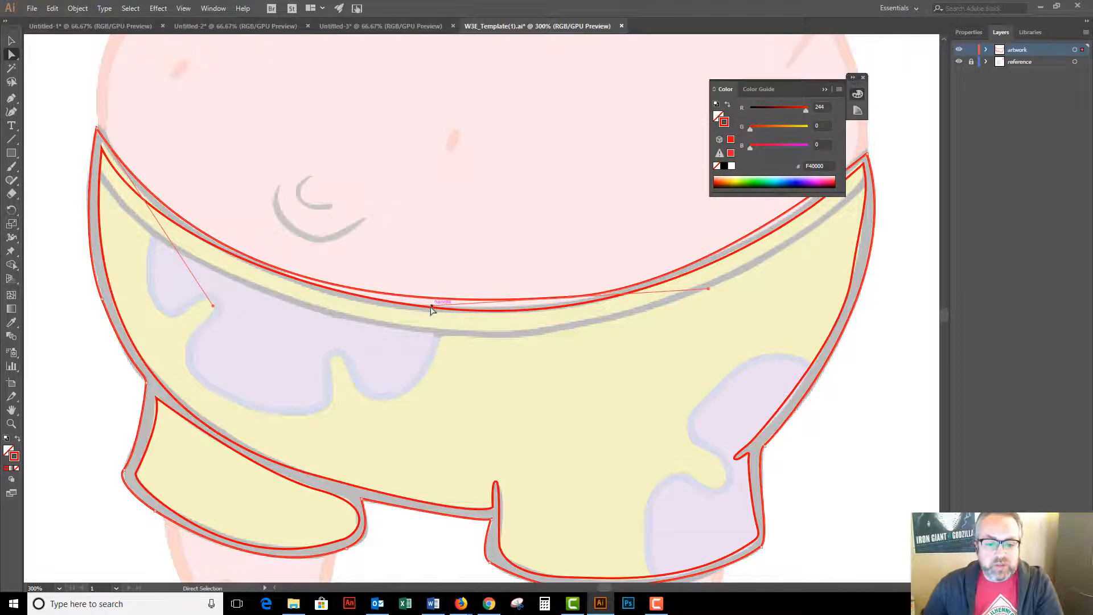
Step: Shift the outer waistband curve's middle anchor and reshape its handles and the left corner's handle to even out the curve
left_click_drag(423, 313, 421, 306)
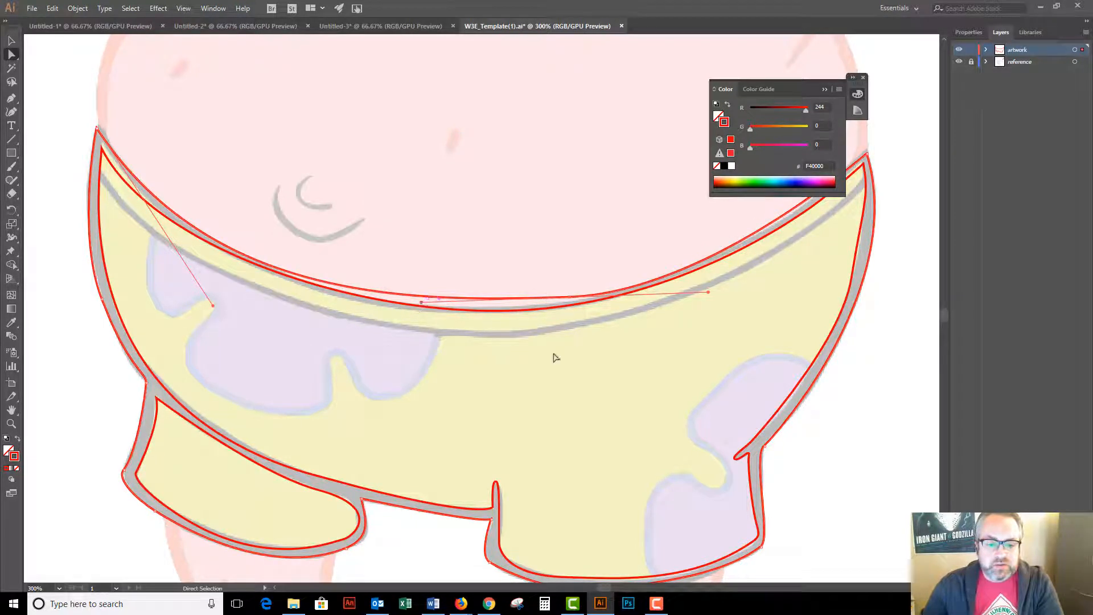
left_click_drag(572, 303, 547, 308)
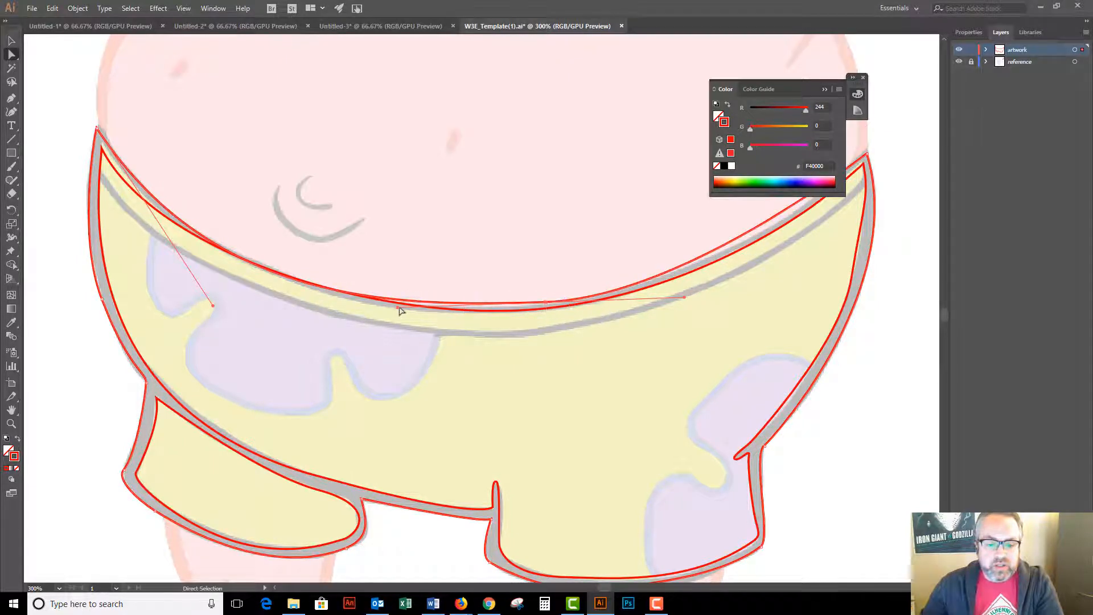
left_click_drag(397, 308, 397, 306)
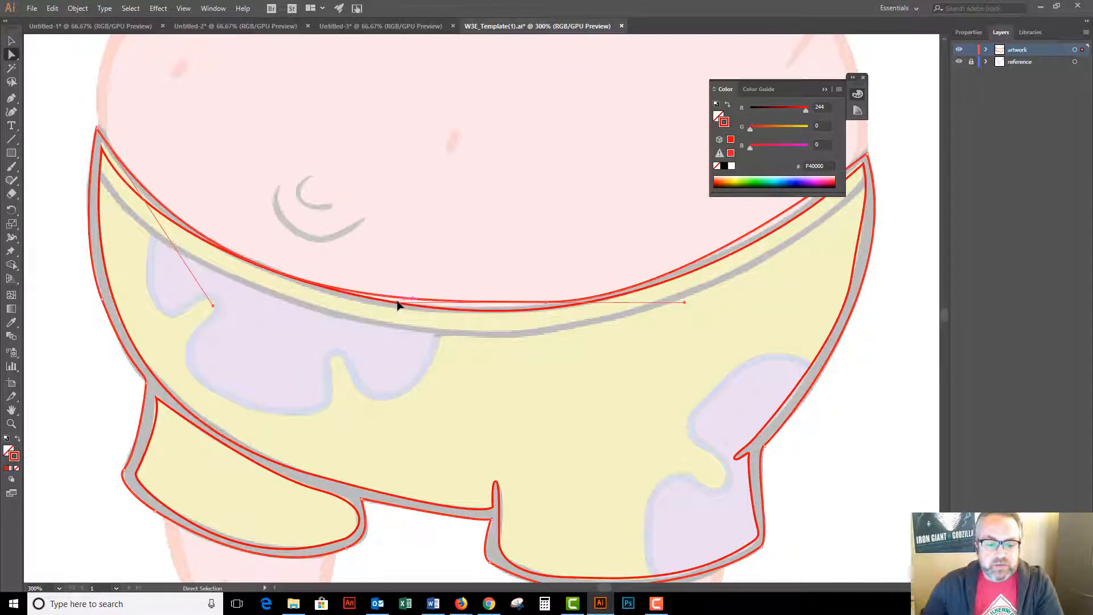
left_click_drag(212, 309, 237, 307)
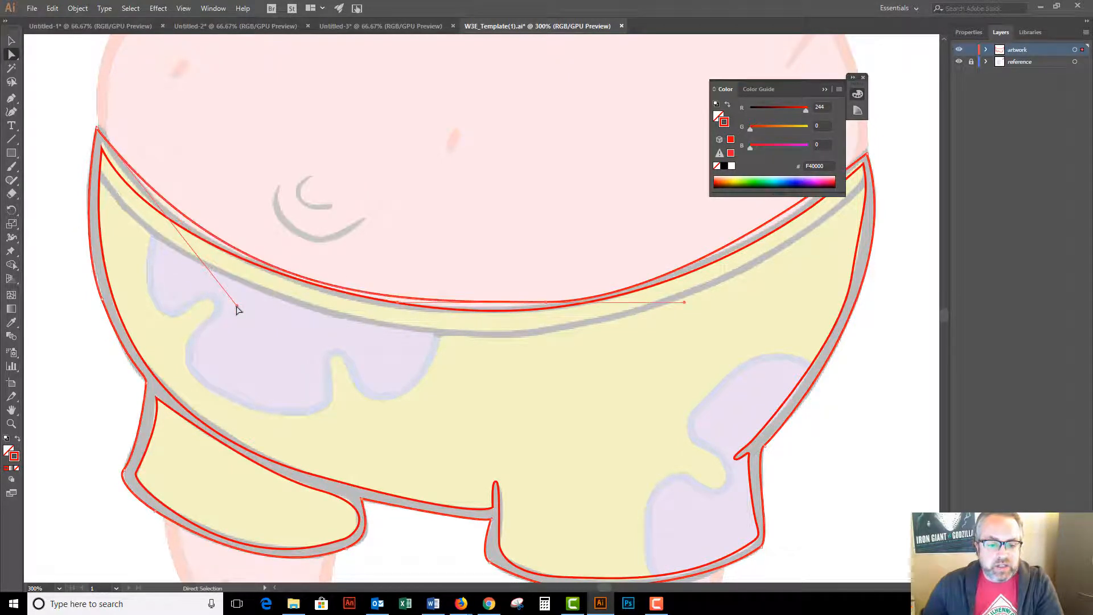
left_click(619, 354)
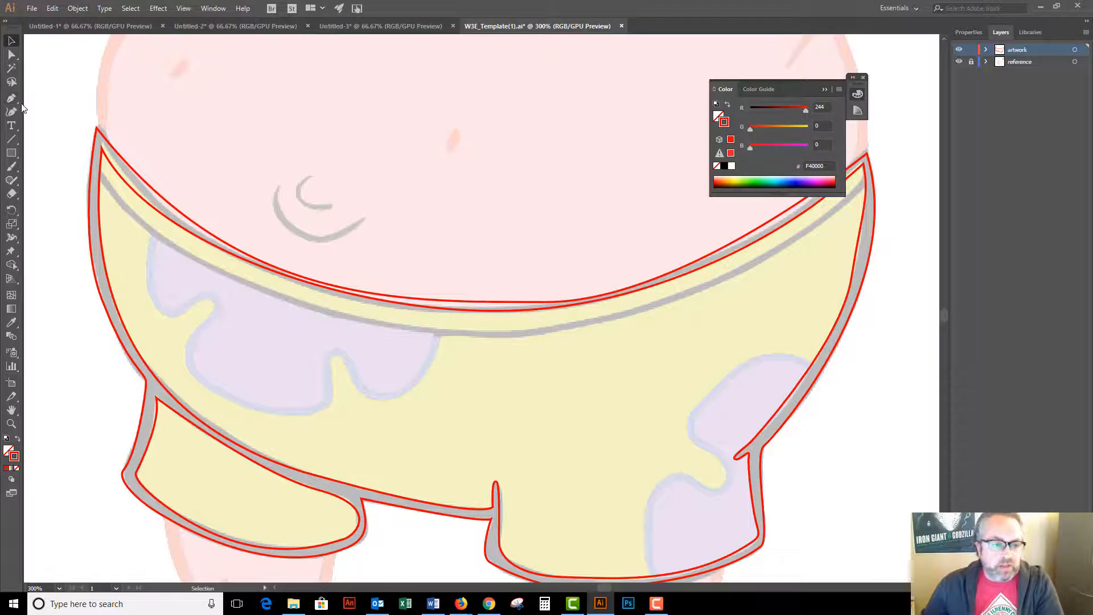
Step: Draw the waistband's lower line with the Pen tool from the shorts' left side to just past the right side
left_click(95, 171)
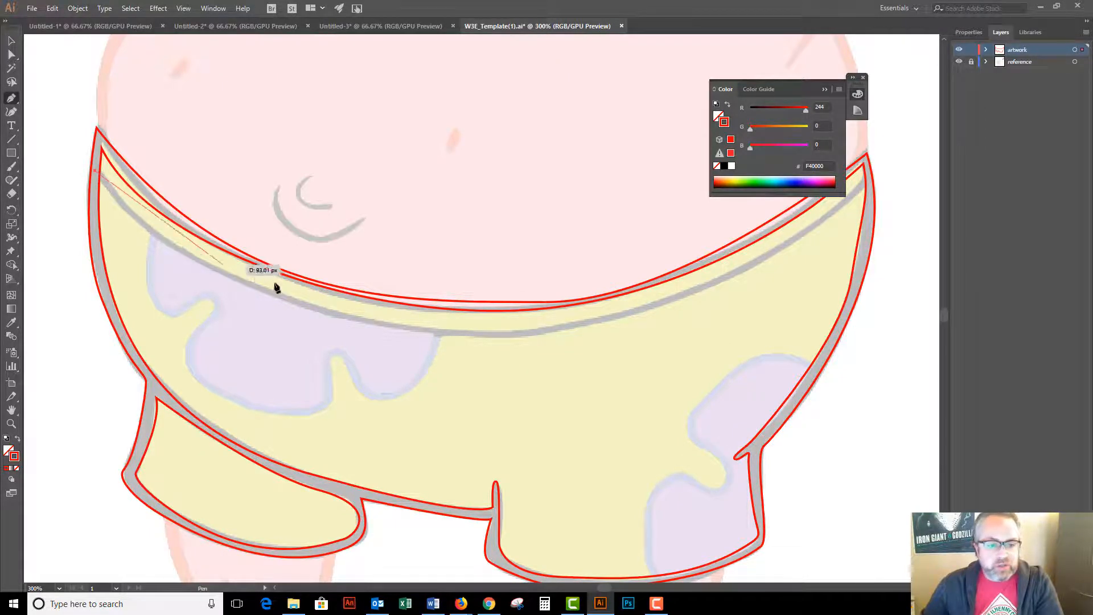
left_click_drag(435, 331, 664, 340)
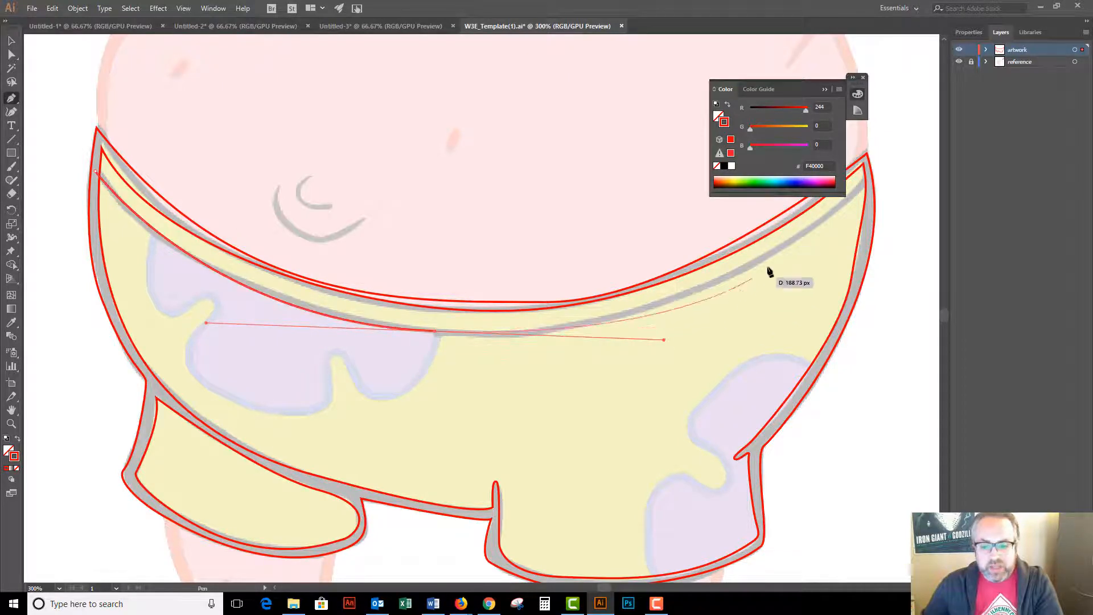
left_click_drag(882, 172, 939, 118)
left_click_drag(939, 112, 910, 87)
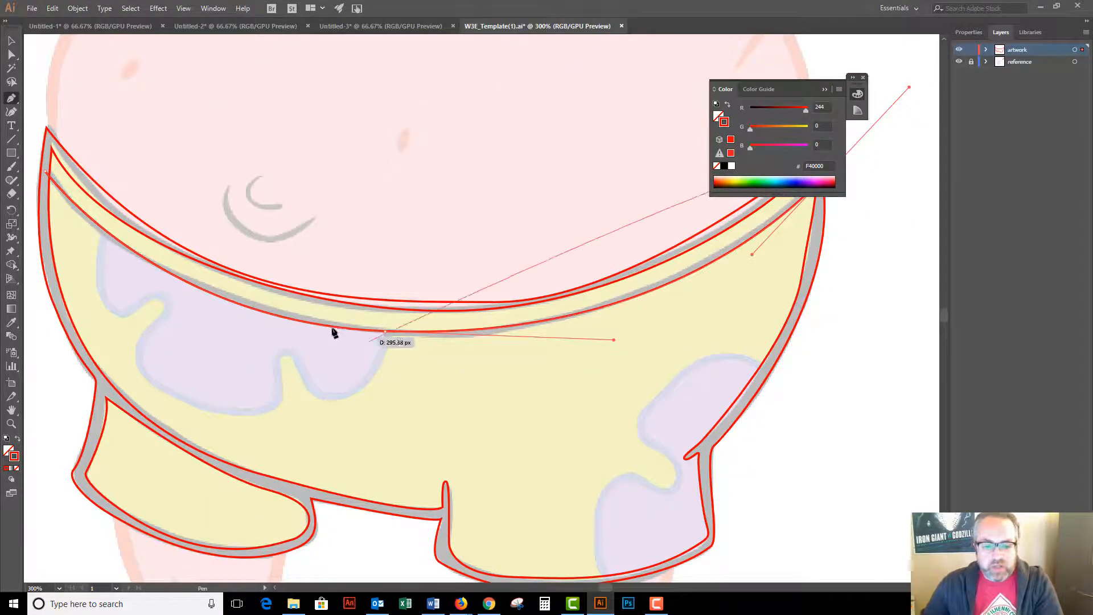
Step: Lower the waistband line's middle anchor slightly and adjust the right end's curve handle to follow the reference
left_click(386, 332)
left_click_drag(386, 336, 386, 339)
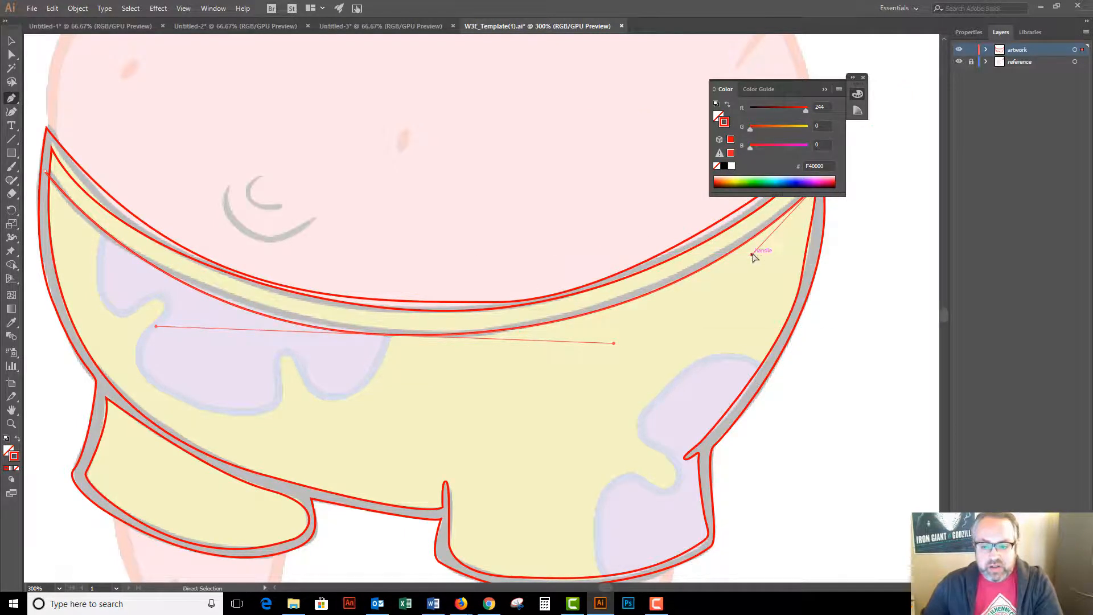
left_click_drag(753, 254, 751, 247)
Step: Move the Color panel off the shorts, remove the outgoing handle at the waistband line's right end and finish the path
left_click_drag(794, 87, 980, 253)
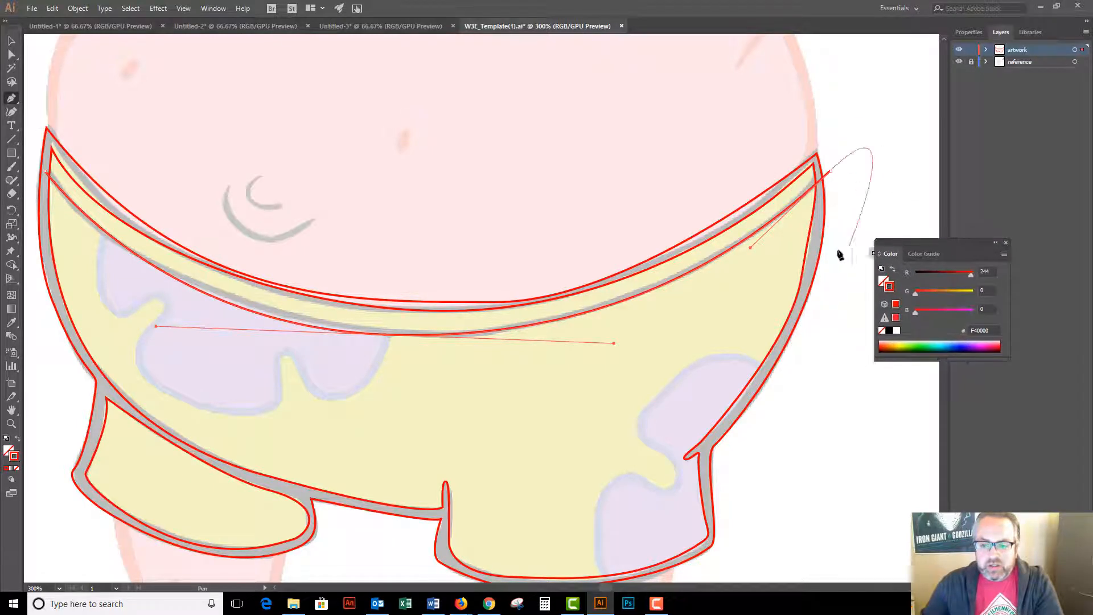
left_click_drag(830, 171, 835, 177)
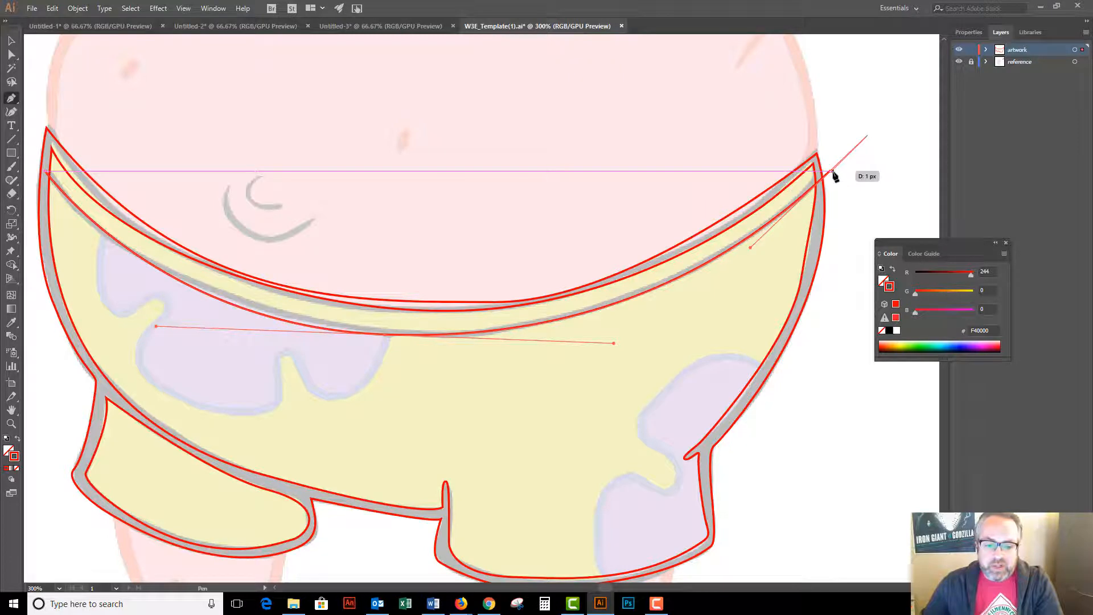
left_click_drag(834, 177, 836, 177)
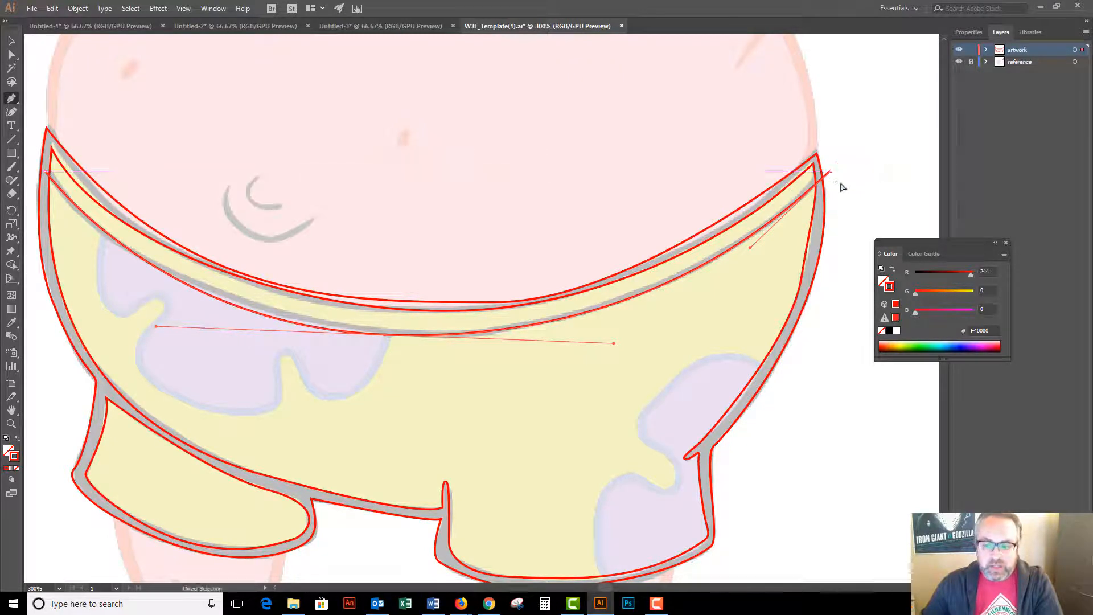
left_click(850, 187, "ctrl")
Step: Raise the waistband line's middle anchor and adjust the right end's handle with Direct Selection
left_click(13, 56)
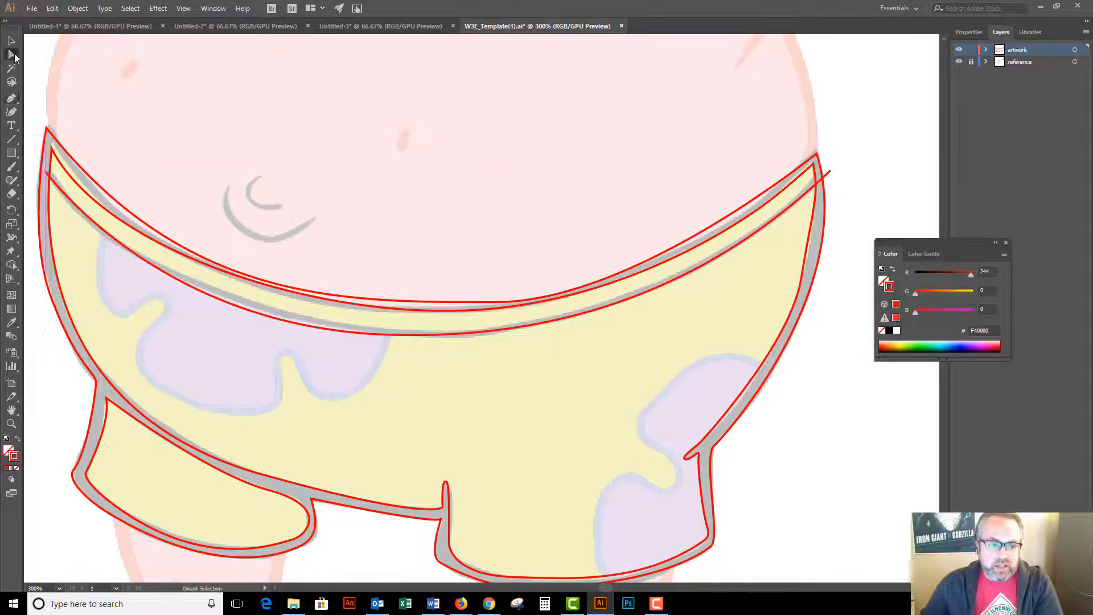
left_click(385, 336)
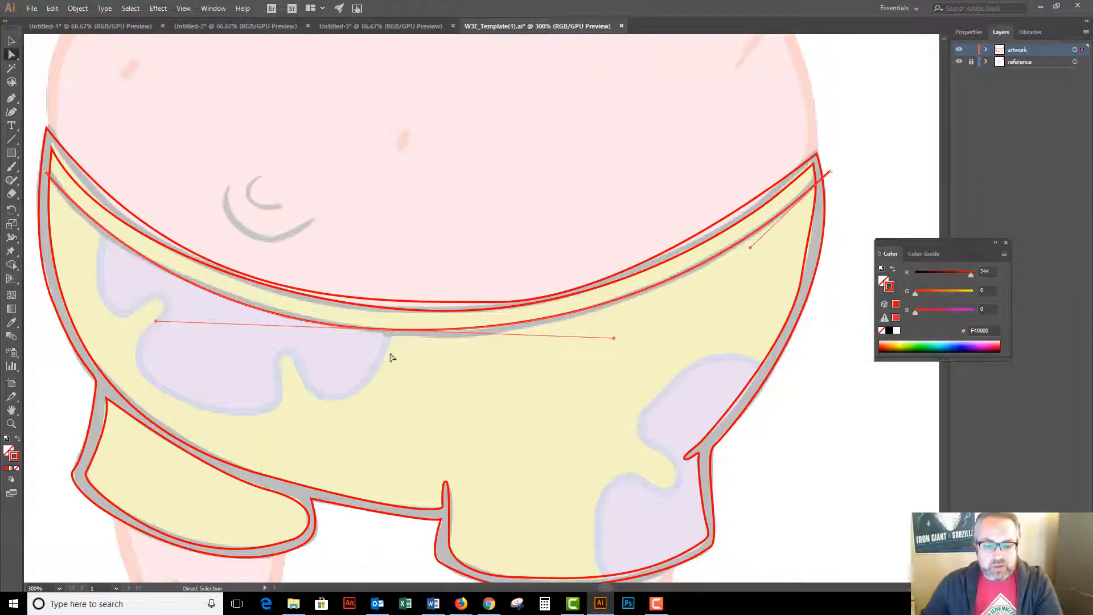
left_click_drag(751, 247, 749, 252)
Step: Set the stroke weight of the waistband's lower line to 4 pt
left_click(16, 41)
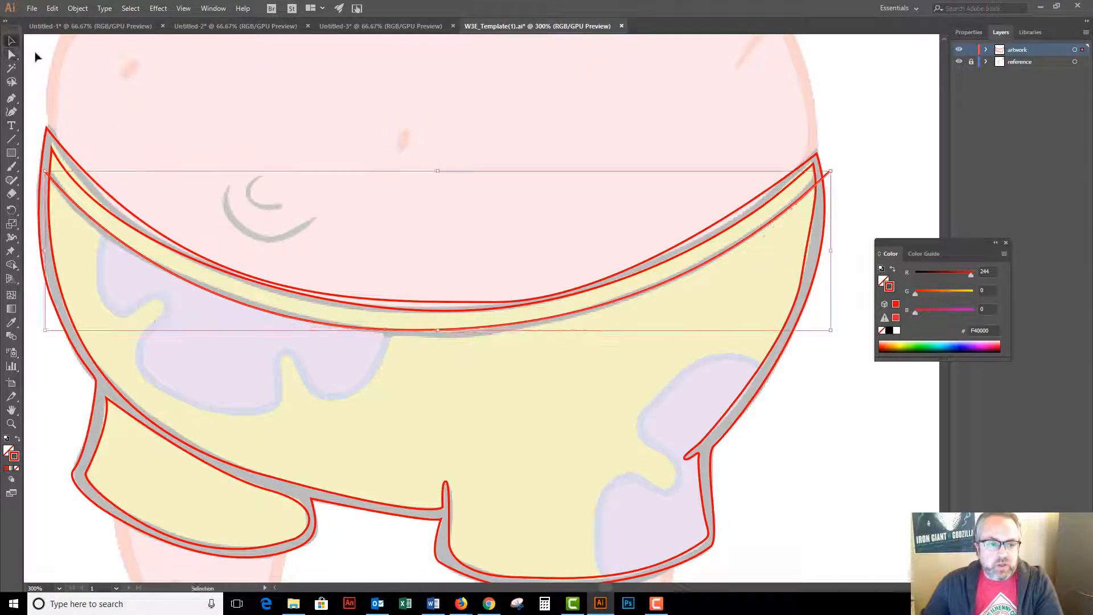
left_click(93, 226)
left_click(98, 227)
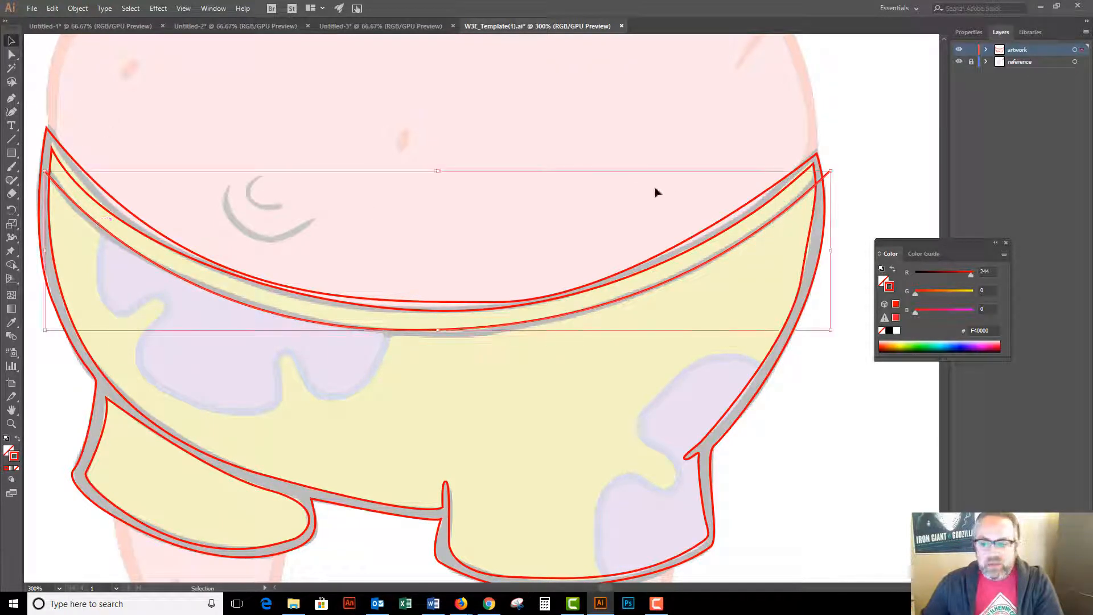
left_click(969, 33)
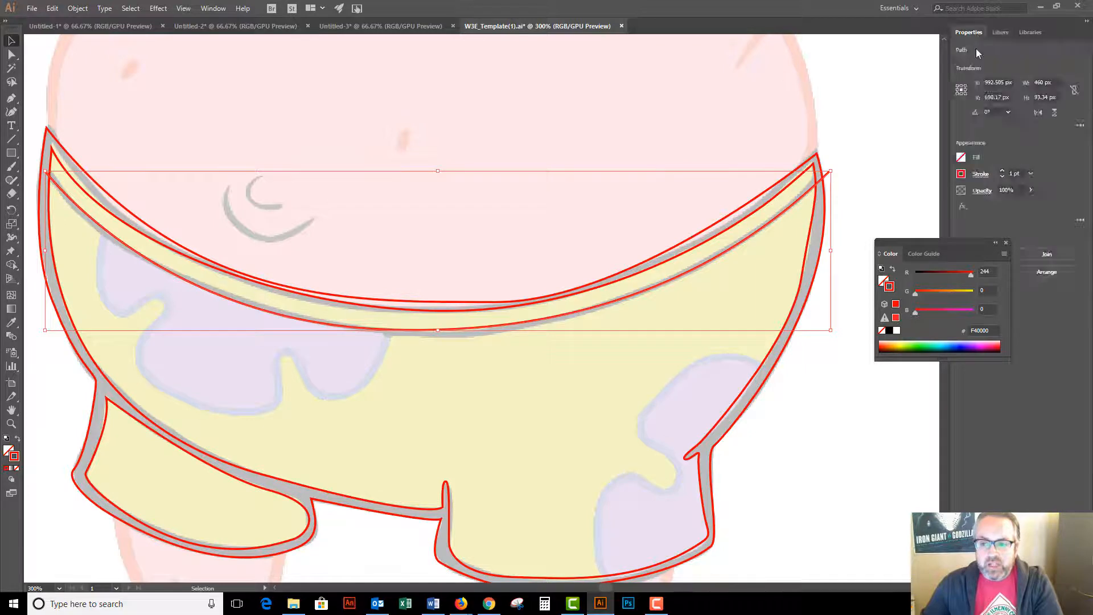
left_click(1002, 169)
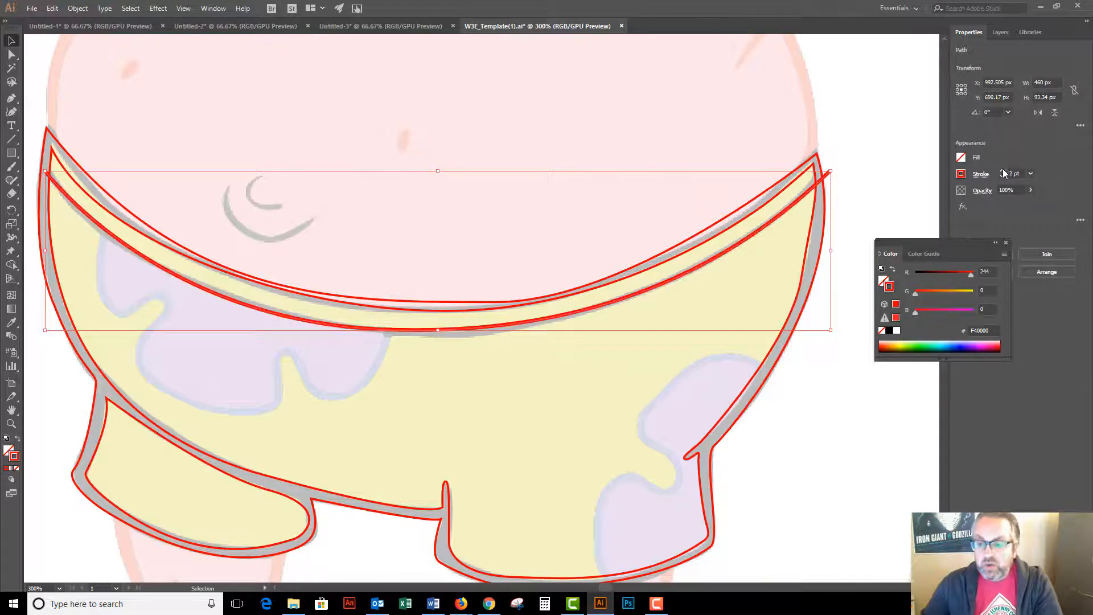
left_click(1003, 170)
left_click(1003, 170)
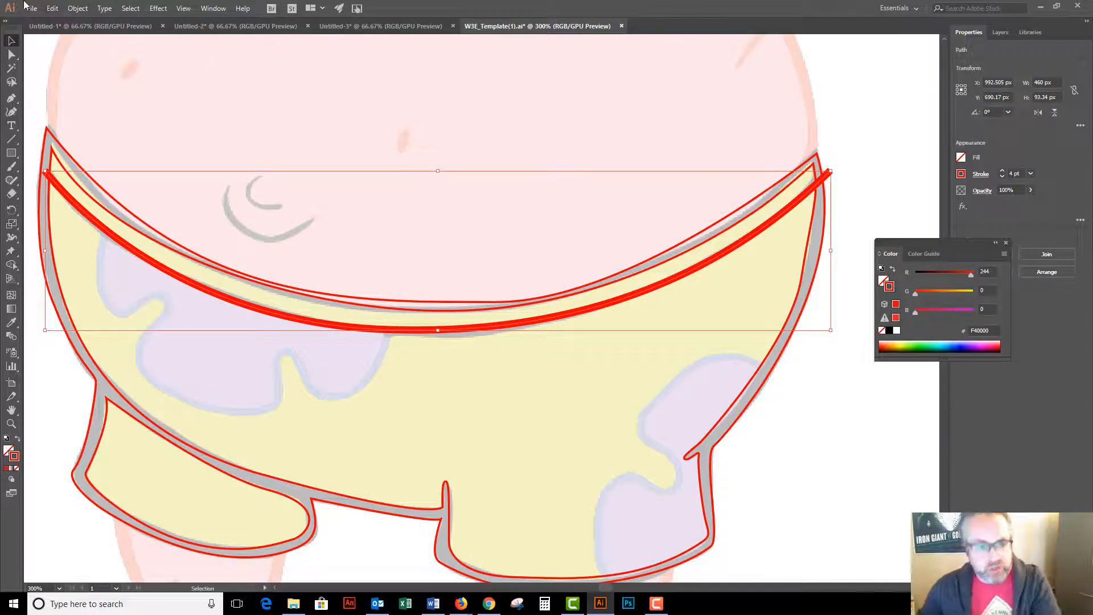
Step: Expand the waistband line with both Fill and Stroke enabled, turning it into a filled shape
left_click(72, 9)
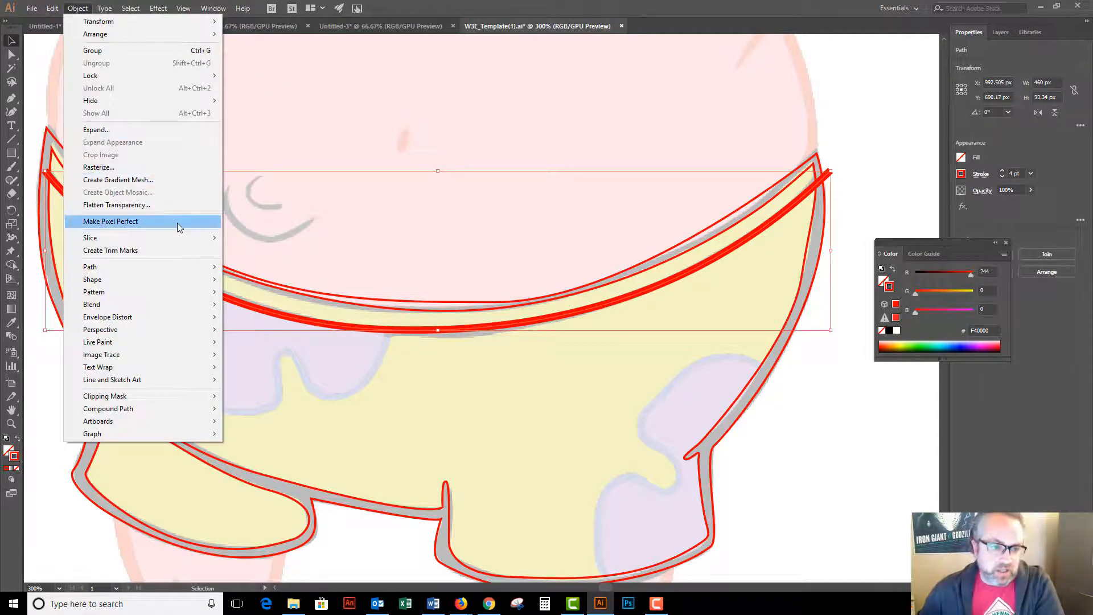
left_click(158, 134)
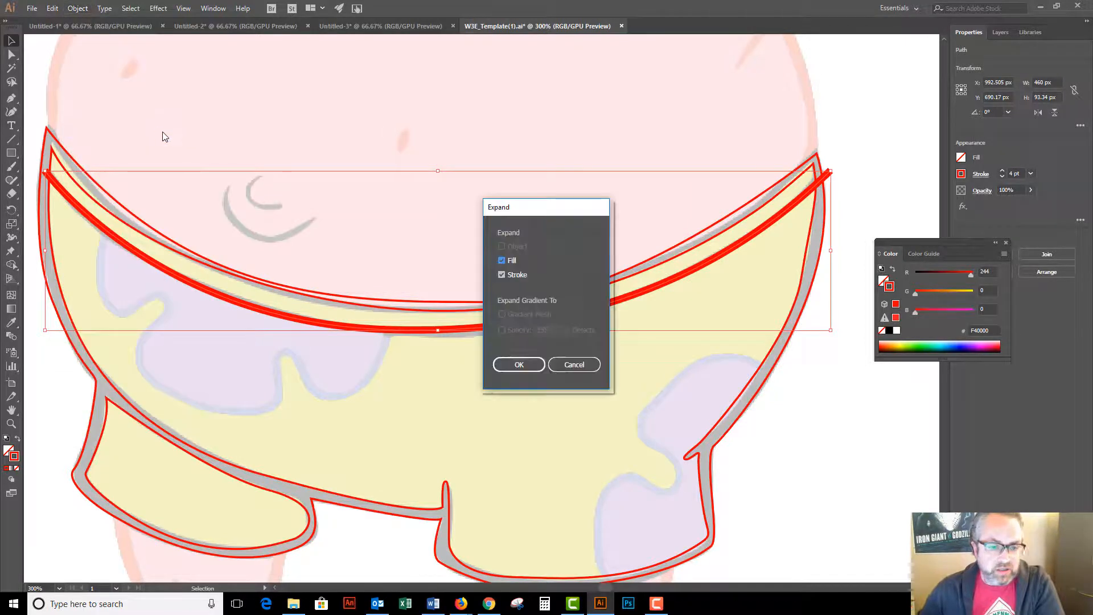
left_click(528, 364)
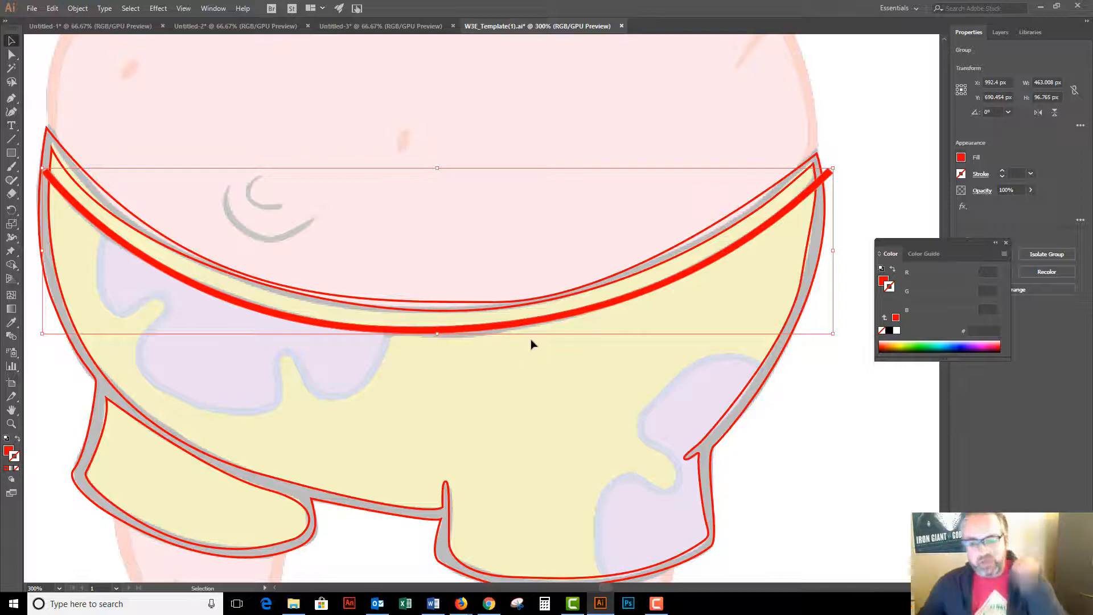
Step: Select the shorts' inner outline together with the expanded waistband line and trim off the line's overhanging right end with Shape Builder
key("z")
left_click(784, 229)
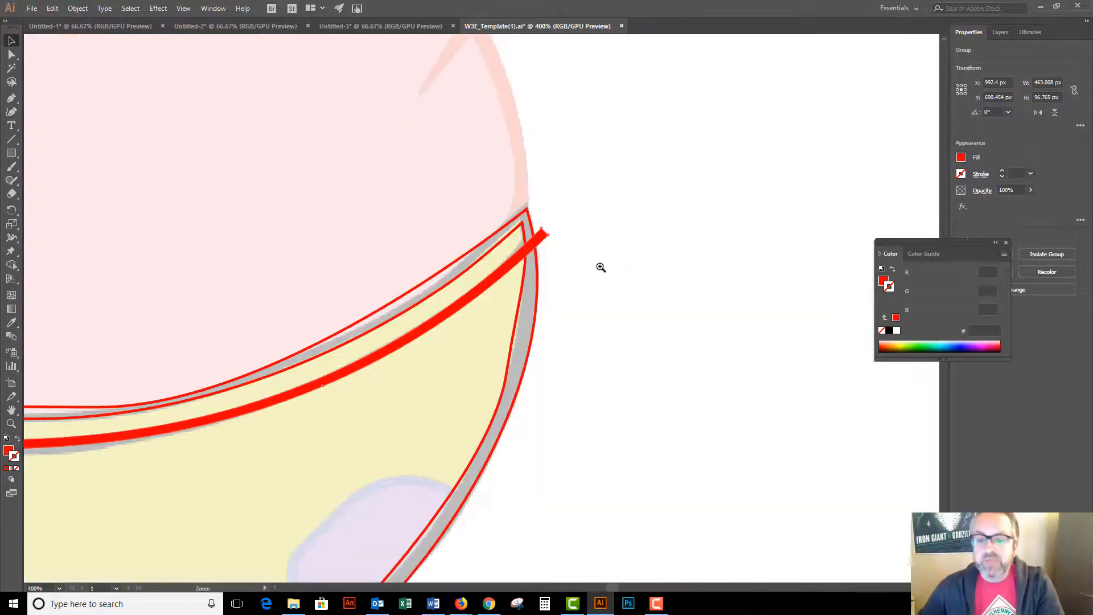
left_click(513, 284)
left_click(476, 289)
key("v")
left_click(472, 269)
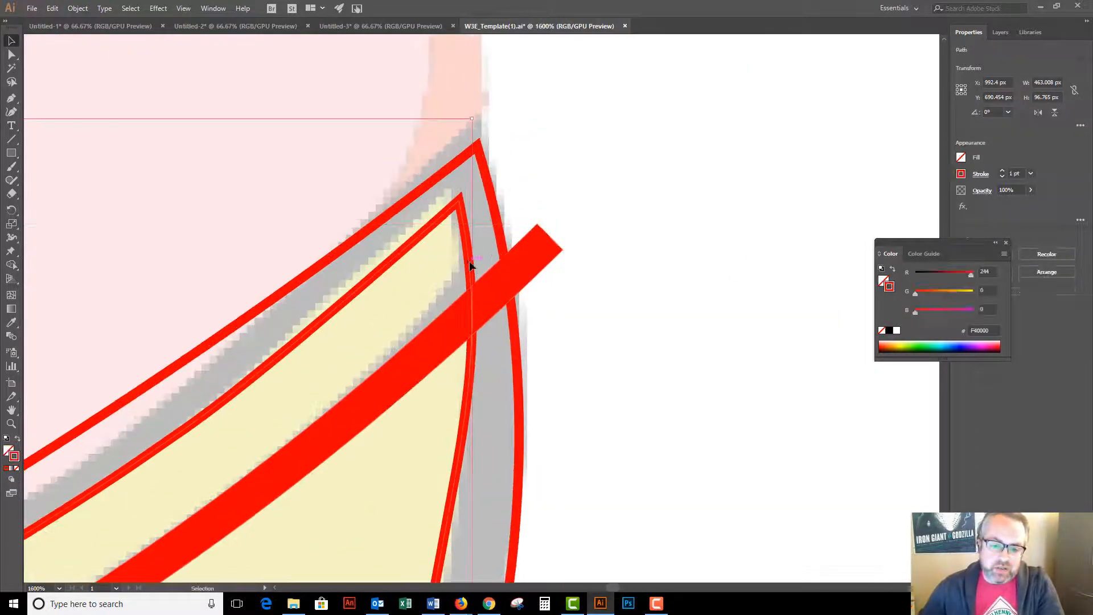
left_click(518, 269, "shift")
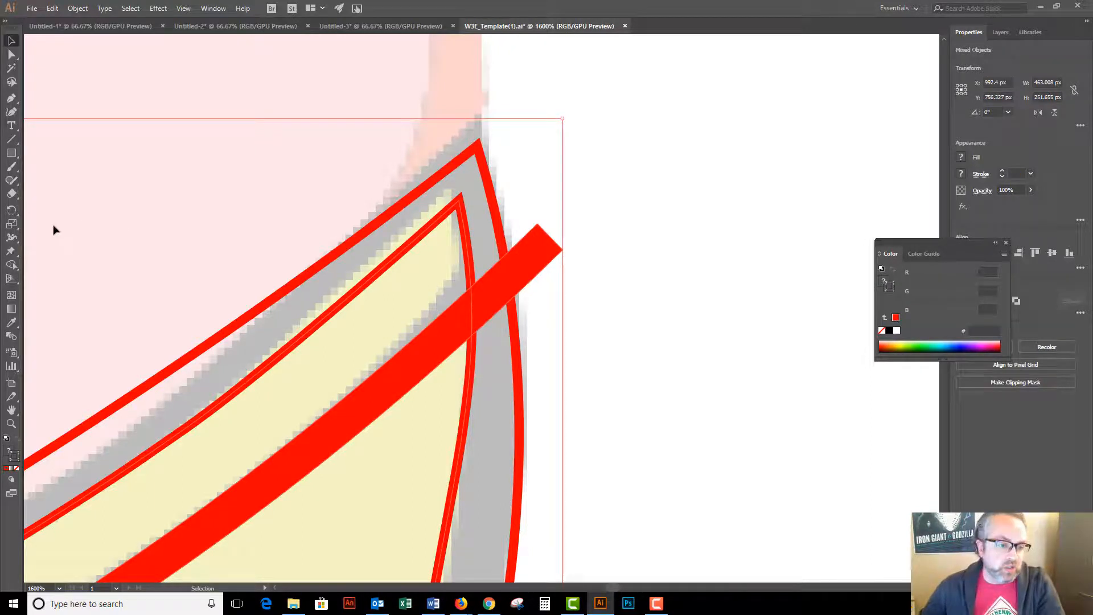
left_click(10, 268)
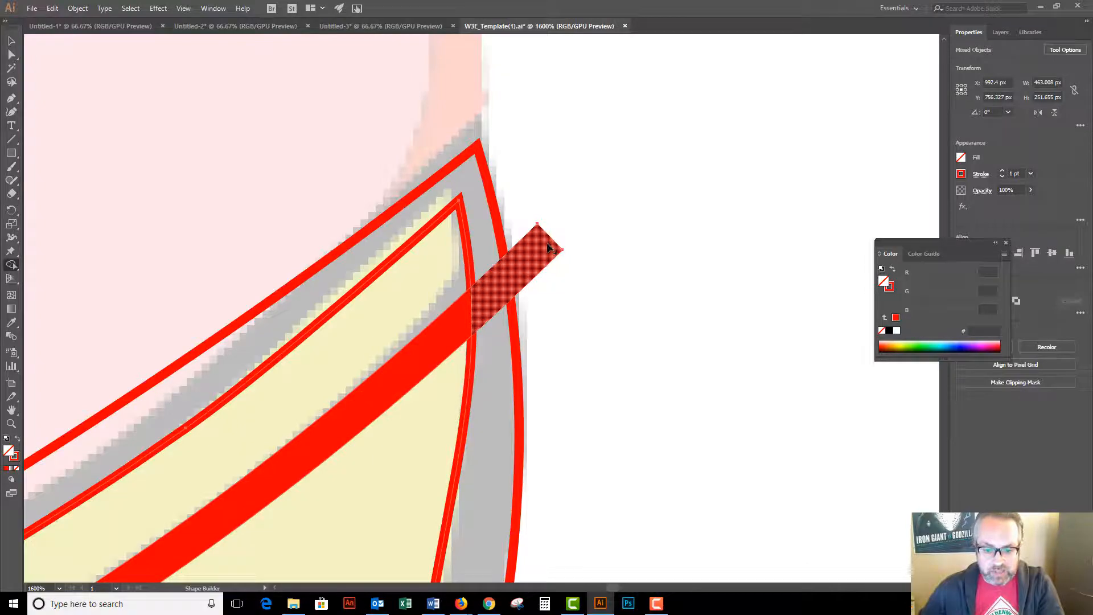
left_click(527, 272, "alt")
Step: Trim the waistband line's overhanging left end with Shape Builder and deselect everything
scroll(390, 407, "down", 5)
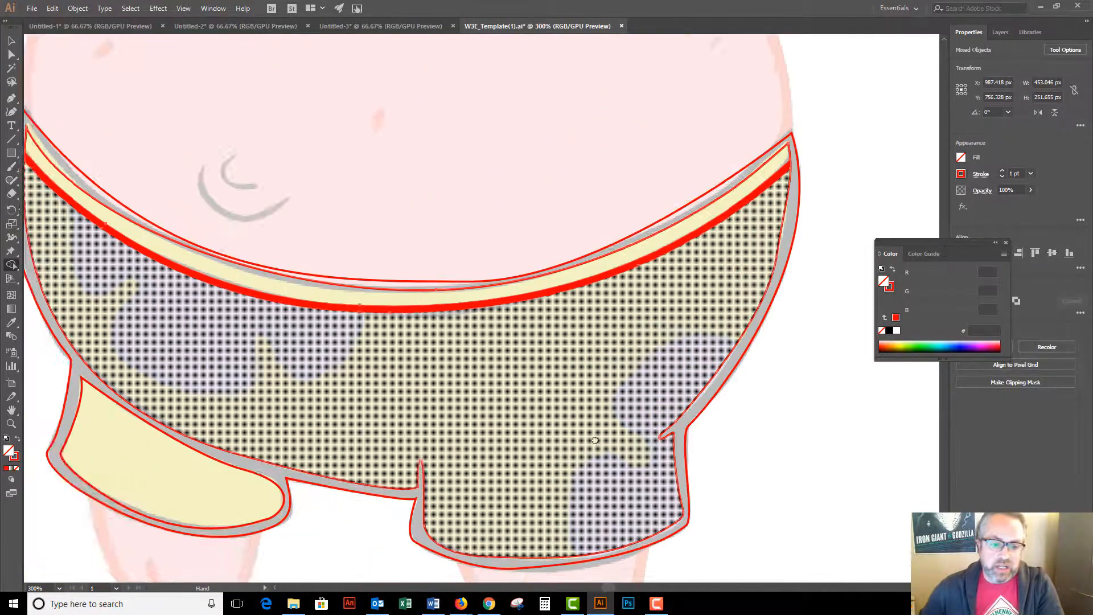
left_click_drag(595, 440, 842, 542)
left_click(320, 290, "ctrl")
left_click(320, 290, "ctrl")
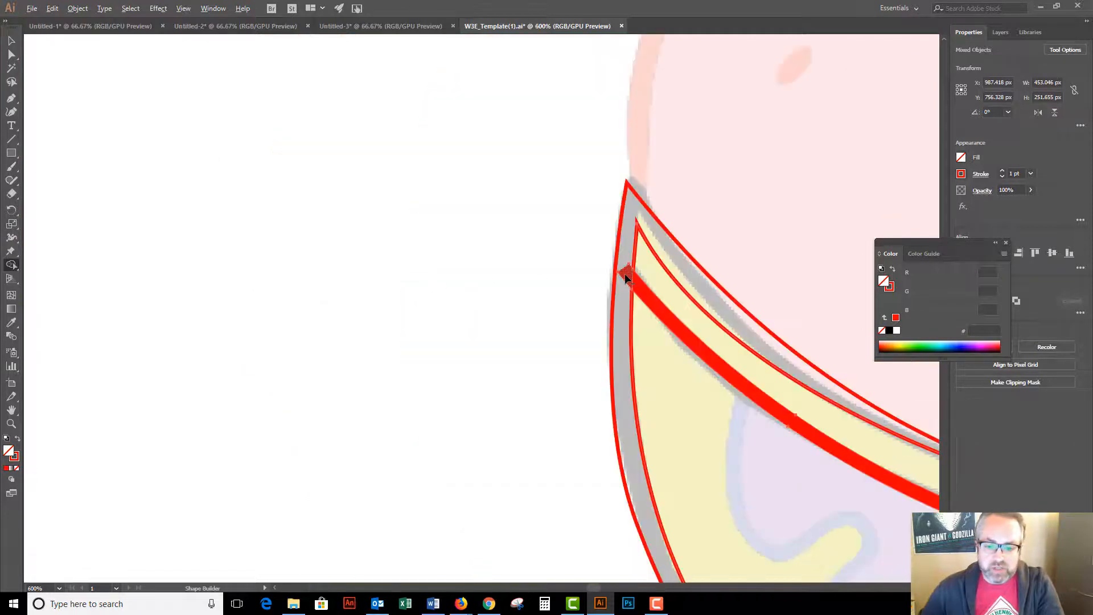
left_click(631, 297, "alt")
scroll(655, 307, "down", 4)
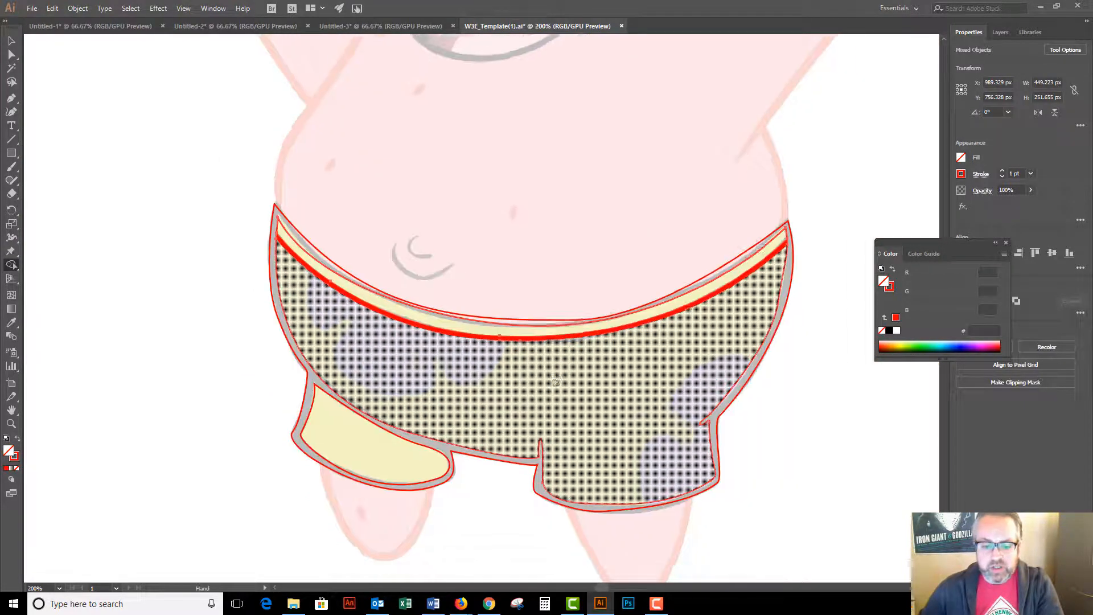
left_click(10, 44)
left_click(112, 58)
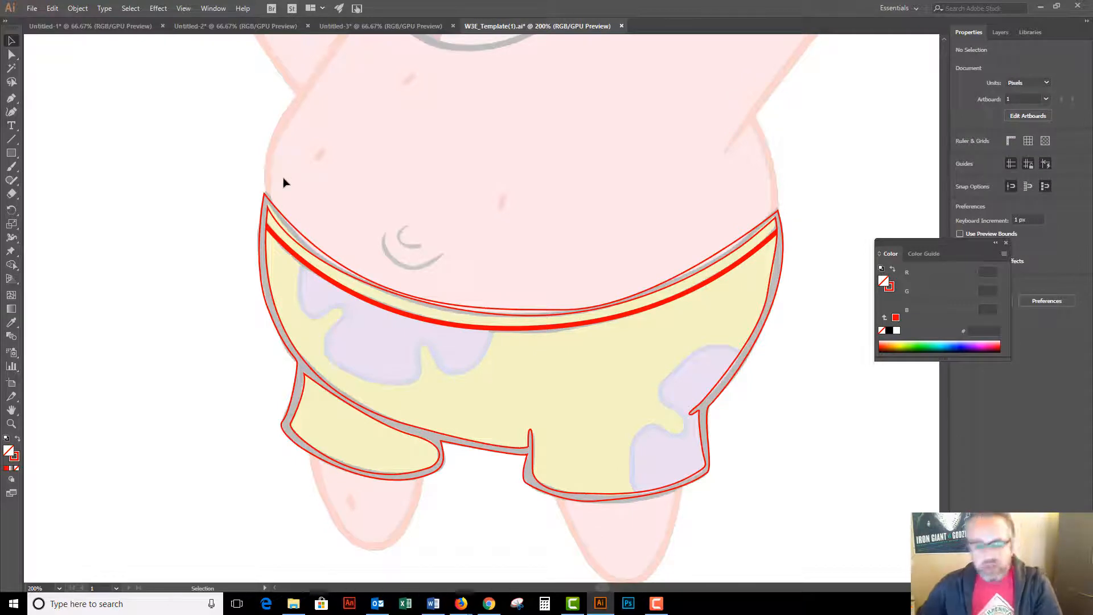
Step: Start tracing the left flower patch with the Pen tool, from the waistband line around the left lobe and over the first notch
left_click(436, 317, "ctrl")
left_click(459, 327, "ctrl")
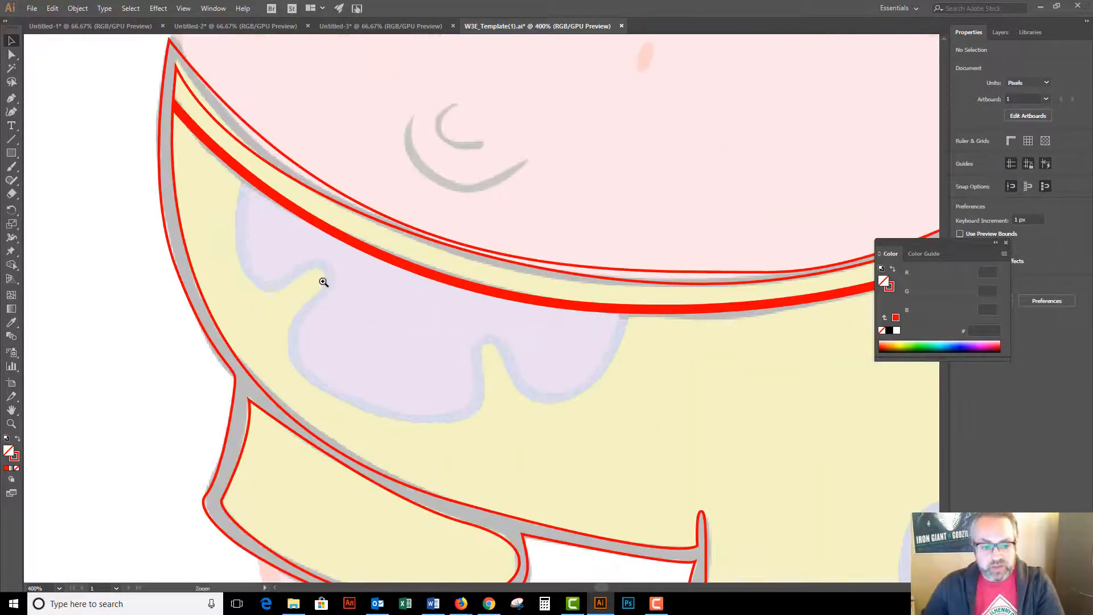
left_click(321, 282, "ctrl")
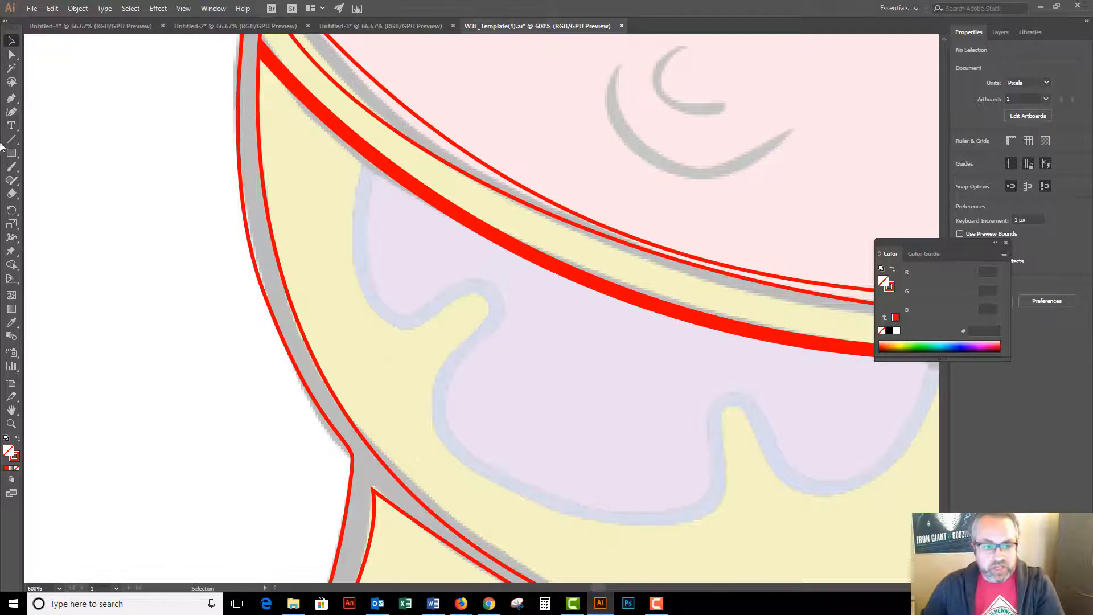
left_click(14, 99)
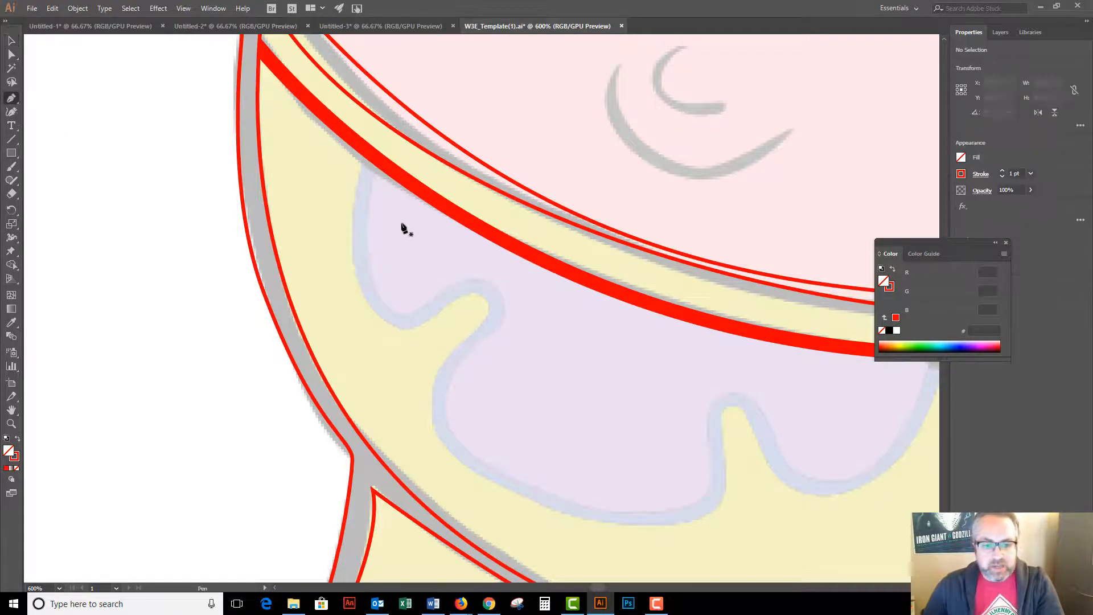
left_click(385, 165)
left_click(366, 229)
left_click(369, 264)
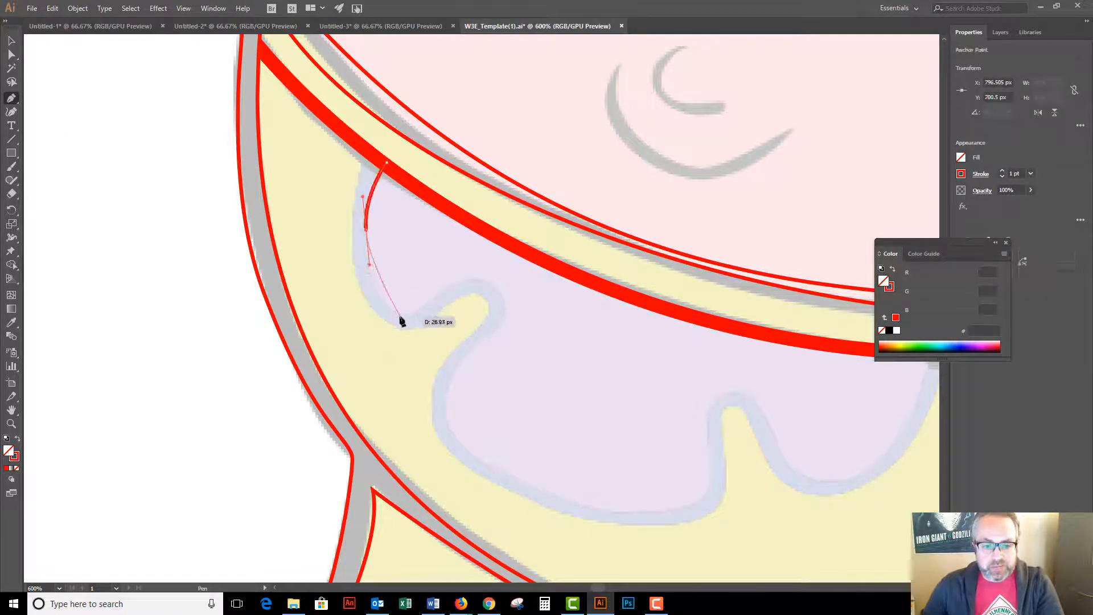
left_click_drag(401, 316, 427, 318)
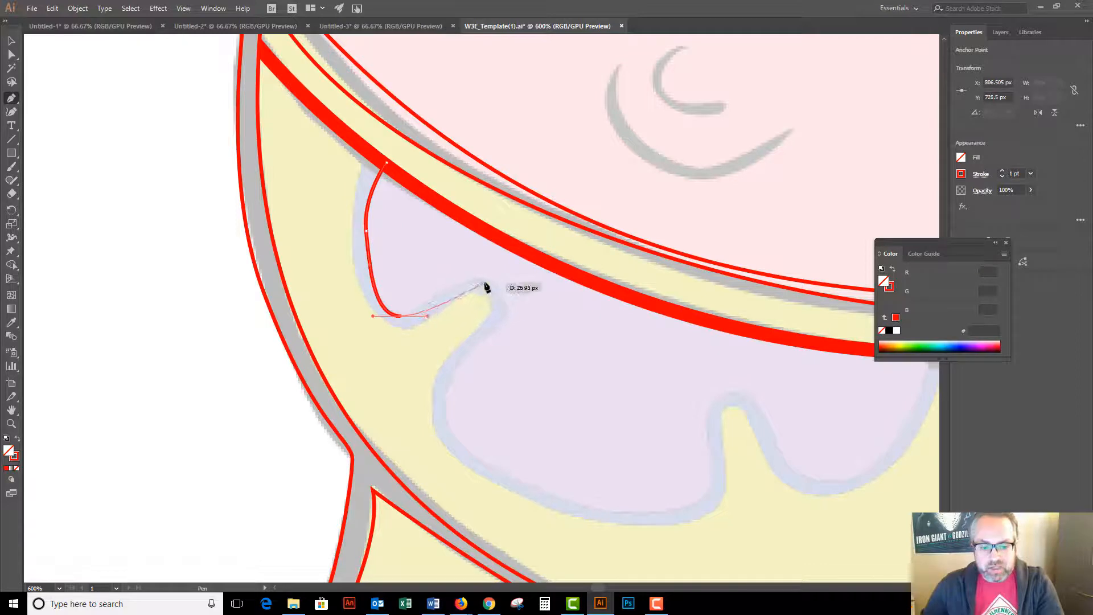
key("ctrl+z")
left_click_drag(376, 290, 407, 329)
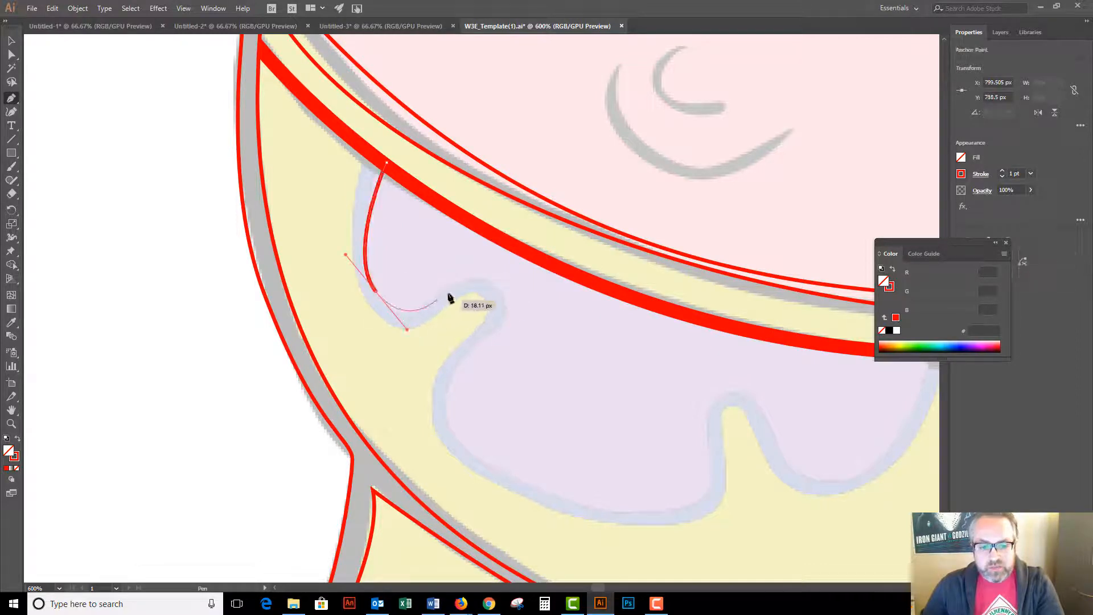
left_click_drag(462, 283, 502, 315)
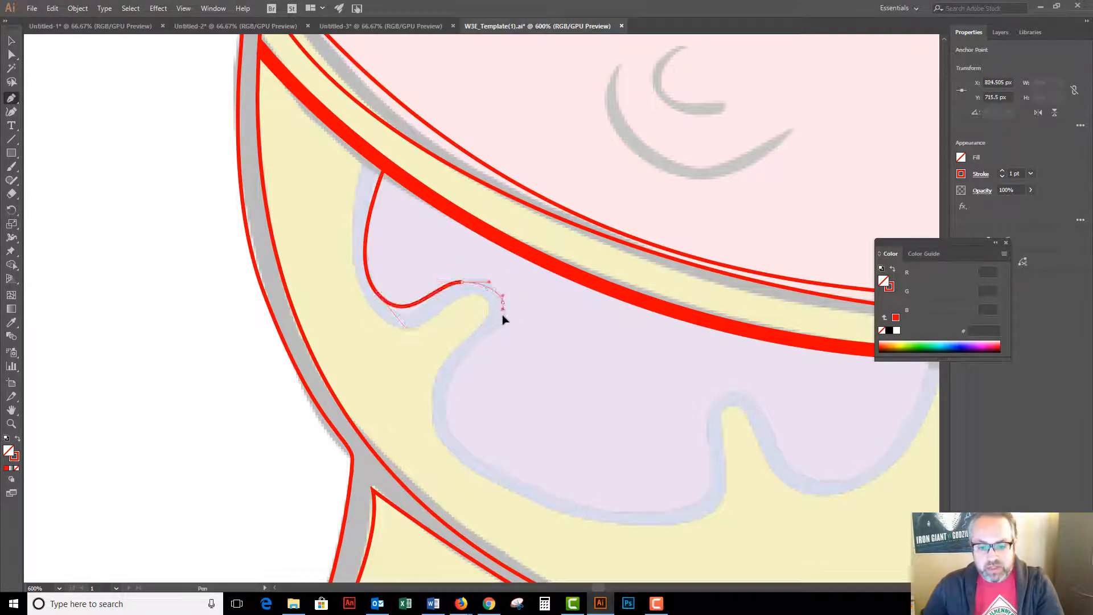
Step: Continue the flower patch's path along its large middle lobe, over the second notch and down to the bottom of the right lobe
left_click(448, 380)
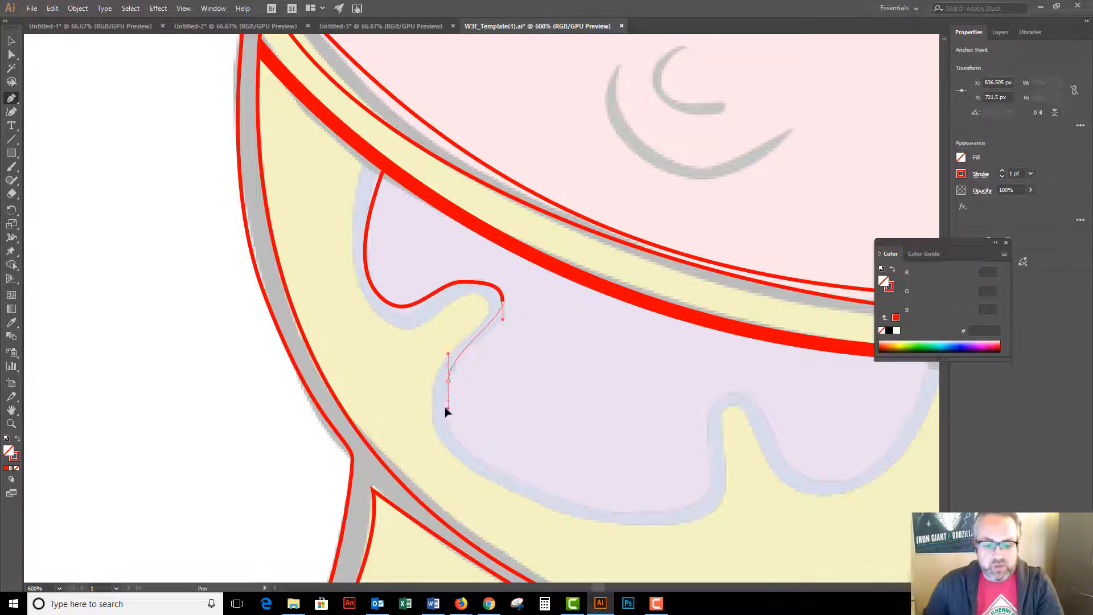
left_click_drag(444, 410, 444, 409)
left_click_drag(491, 462, 512, 474)
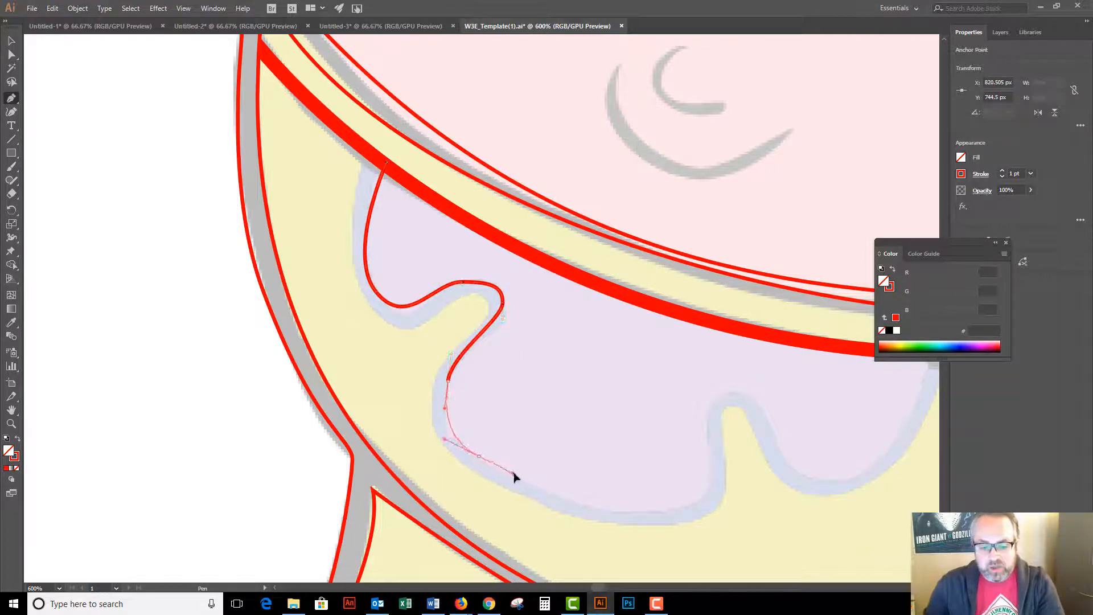
left_click_drag(619, 506, 658, 508)
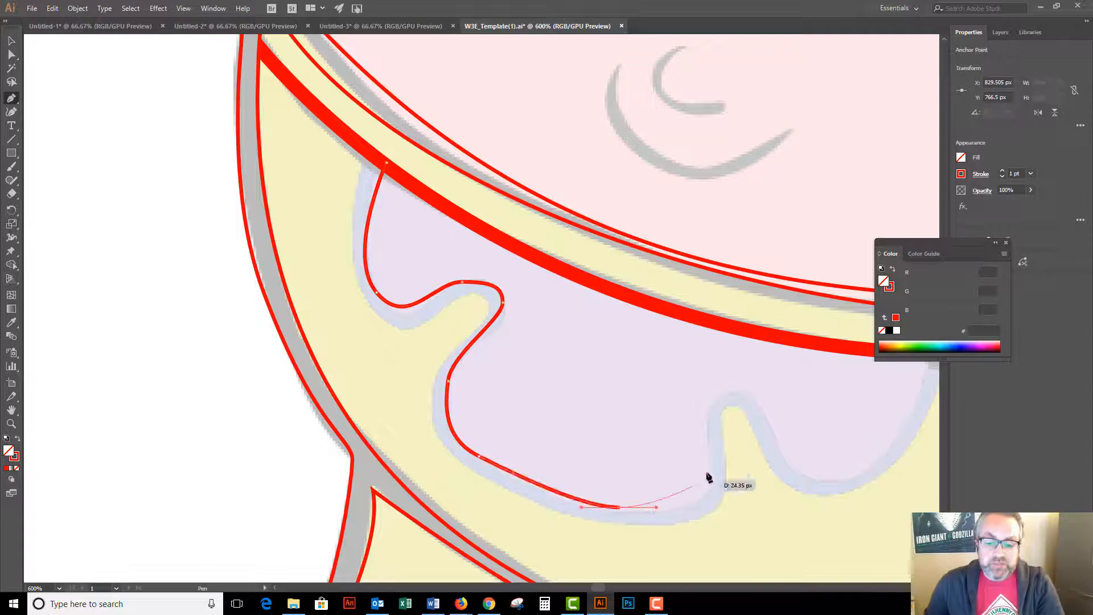
left_click_drag(709, 480, 726, 466)
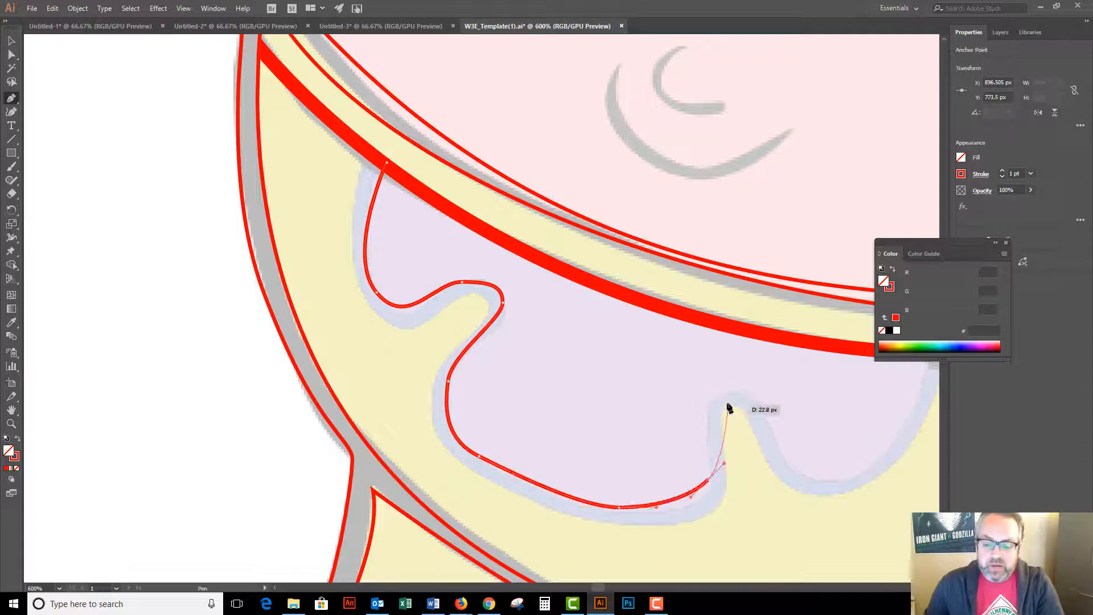
left_click_drag(730, 394, 769, 394)
mouse_move(773, 448)
left_mouse_down()
mouse_move(676, 454)
mouse_move(727, 491)
mouse_move(788, 487)
left_mouse_up()
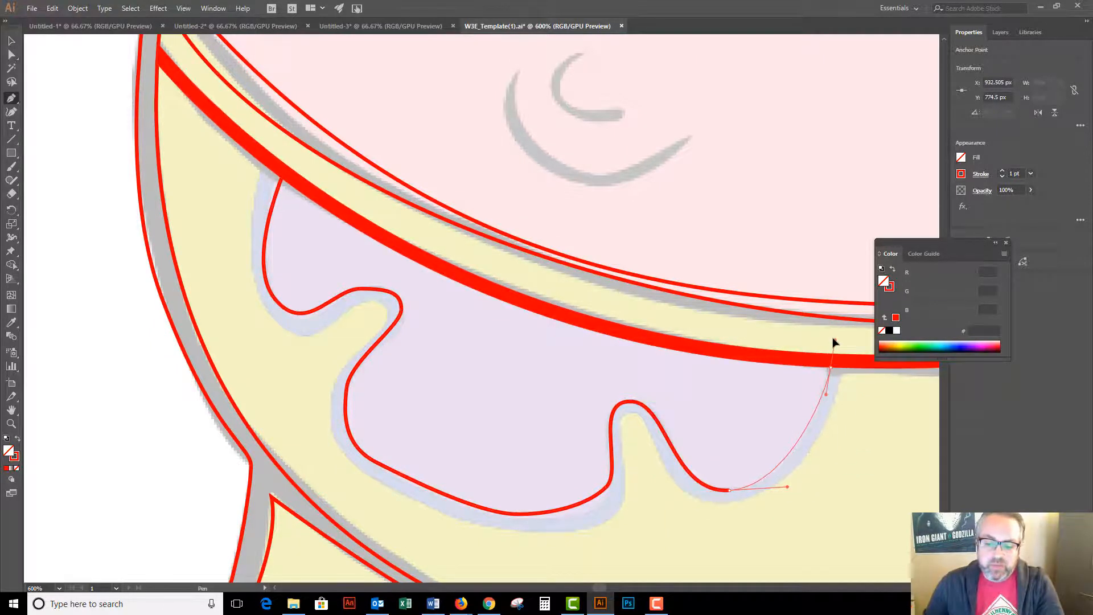
Step: Bring the flower patch's path up across the waistband line, close it inside the waistband at the starting anchor, and deselect it
left_click_drag(834, 338, 830, 344)
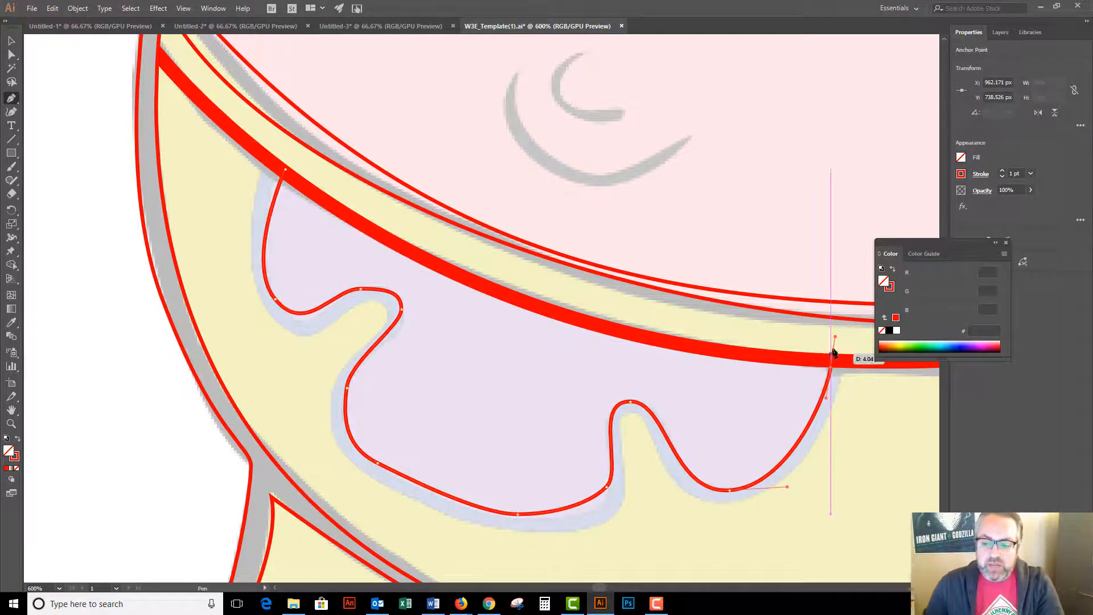
left_click(460, 256)
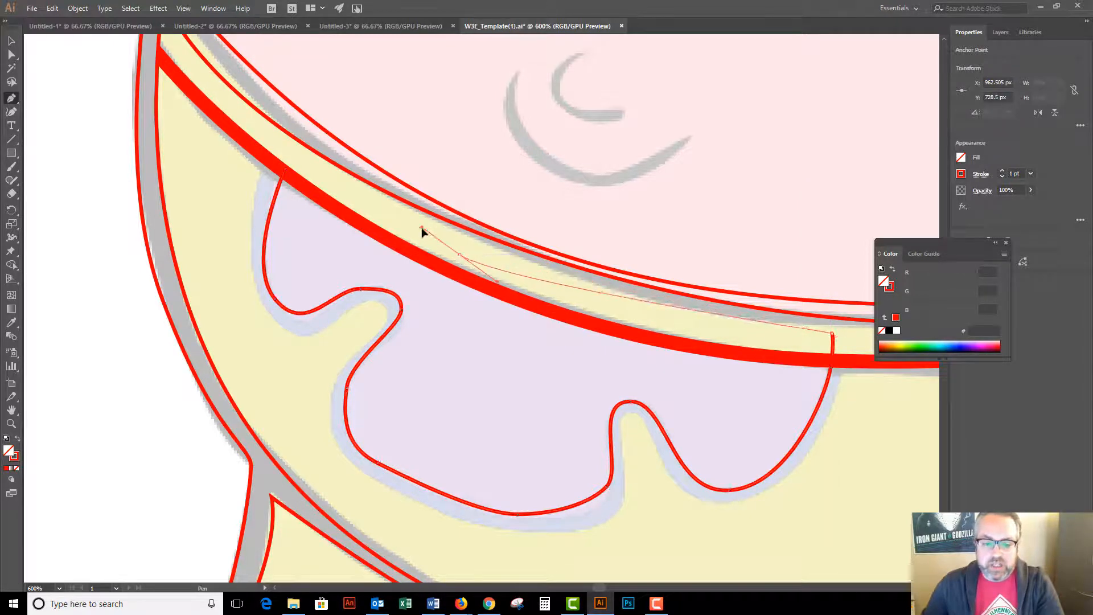
left_click(293, 161)
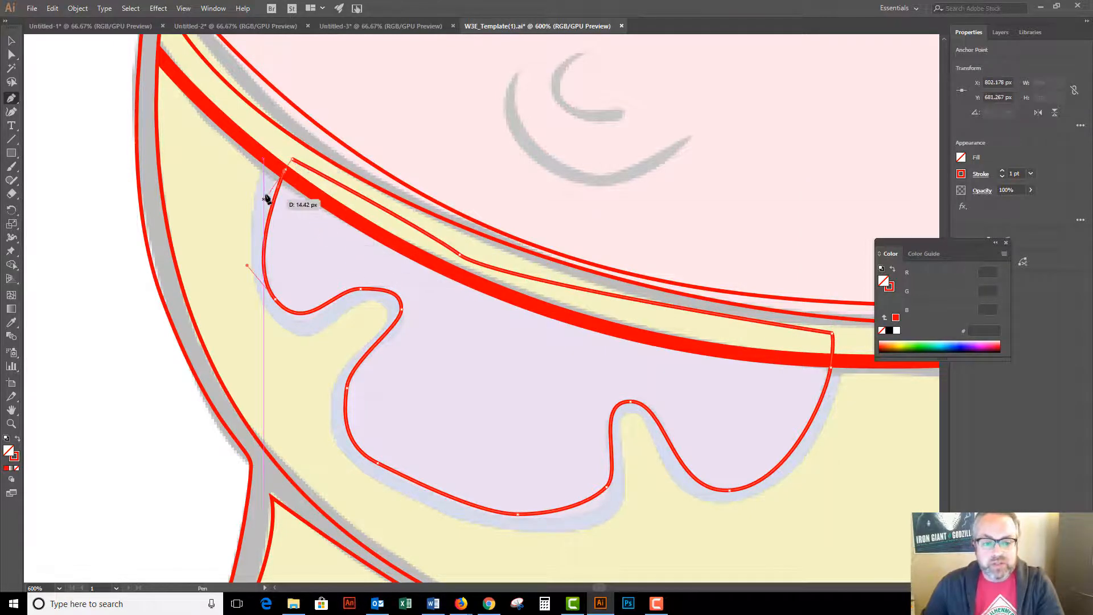
left_click(286, 171)
scroll(371, 268, "down", 3)
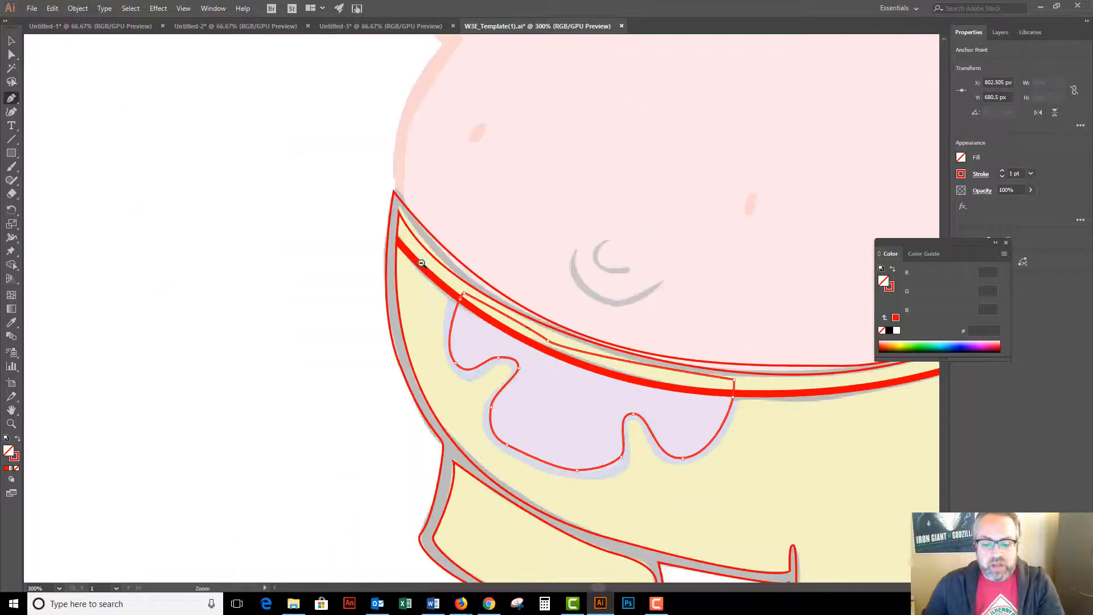
scroll(56, 76, "up", 1)
left_click(12, 42)
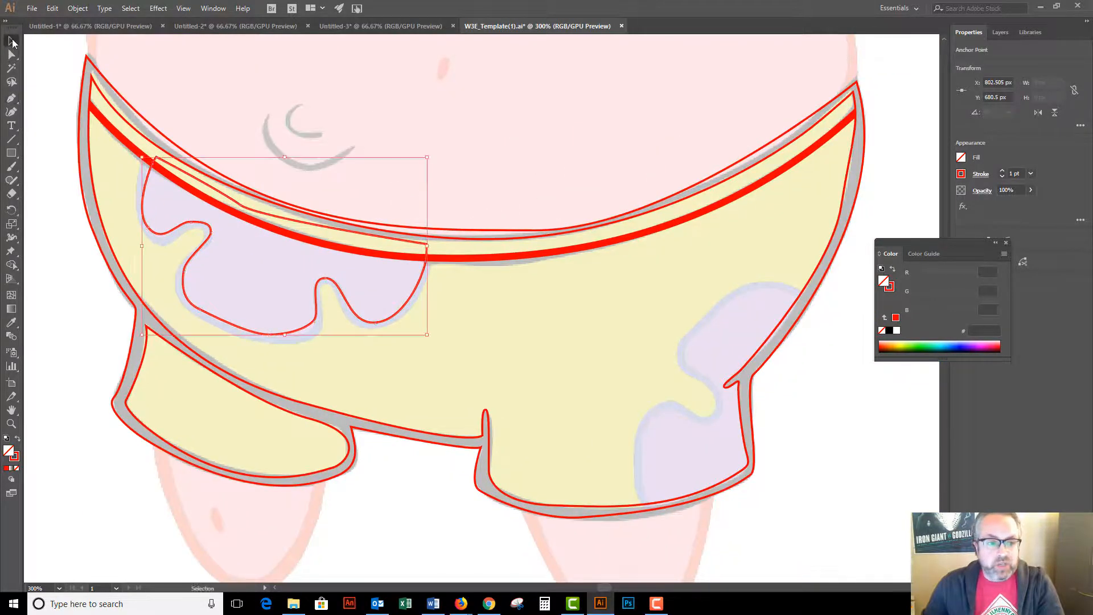
left_click(54, 54)
Step: Offset the left flower patch's outline outward by 5 px with the preview on, and deselect the result
left_click(365, 272, "ctrl")
left_click(464, 312, "ctrl")
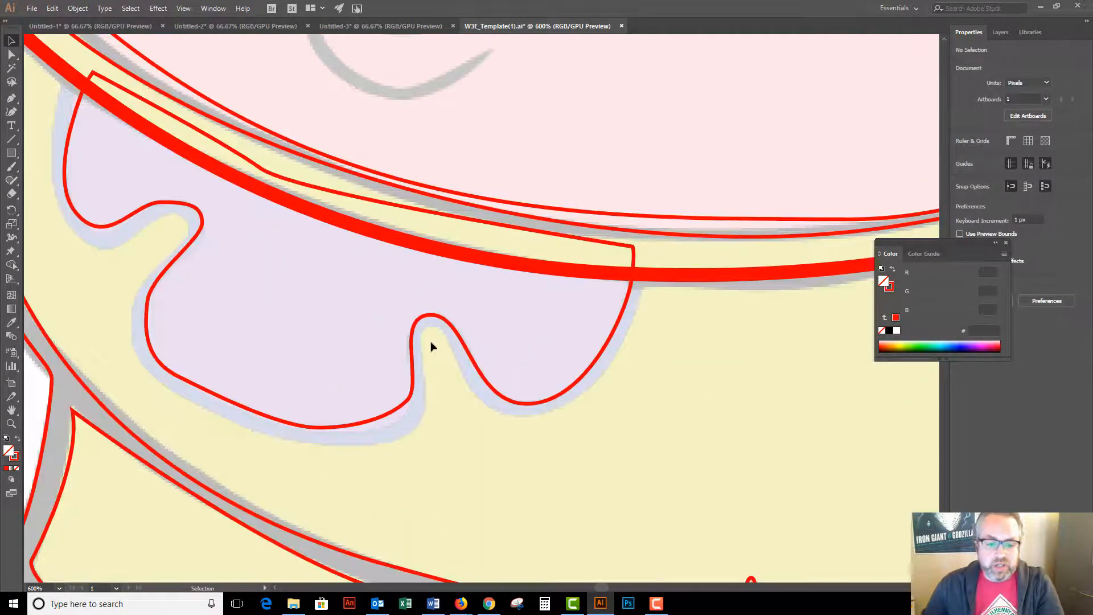
left_click(378, 420)
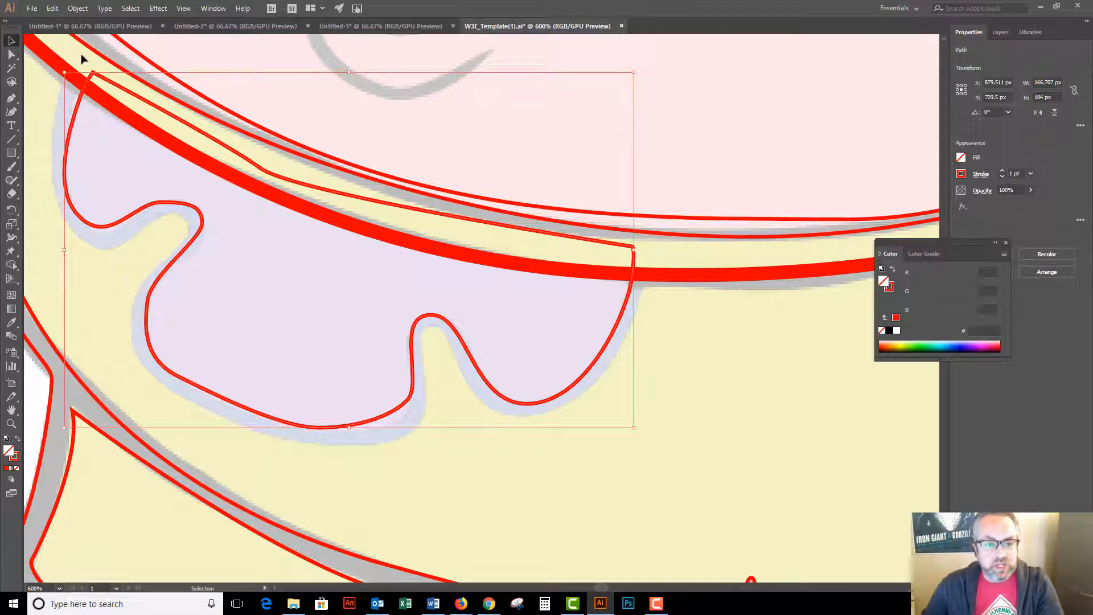
left_click(77, 8)
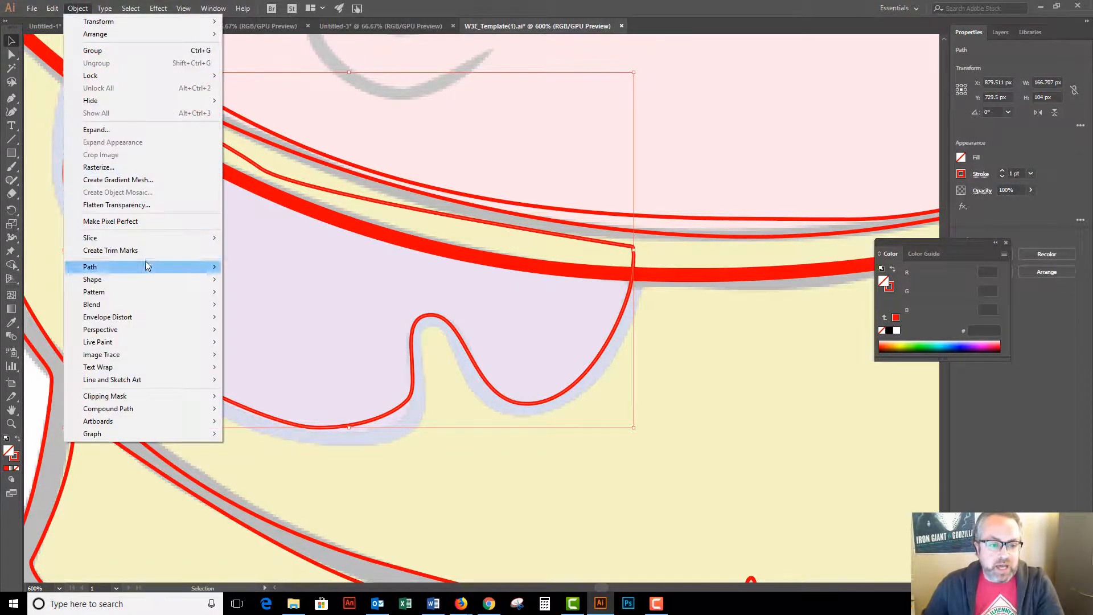
mouse_move(146, 266)
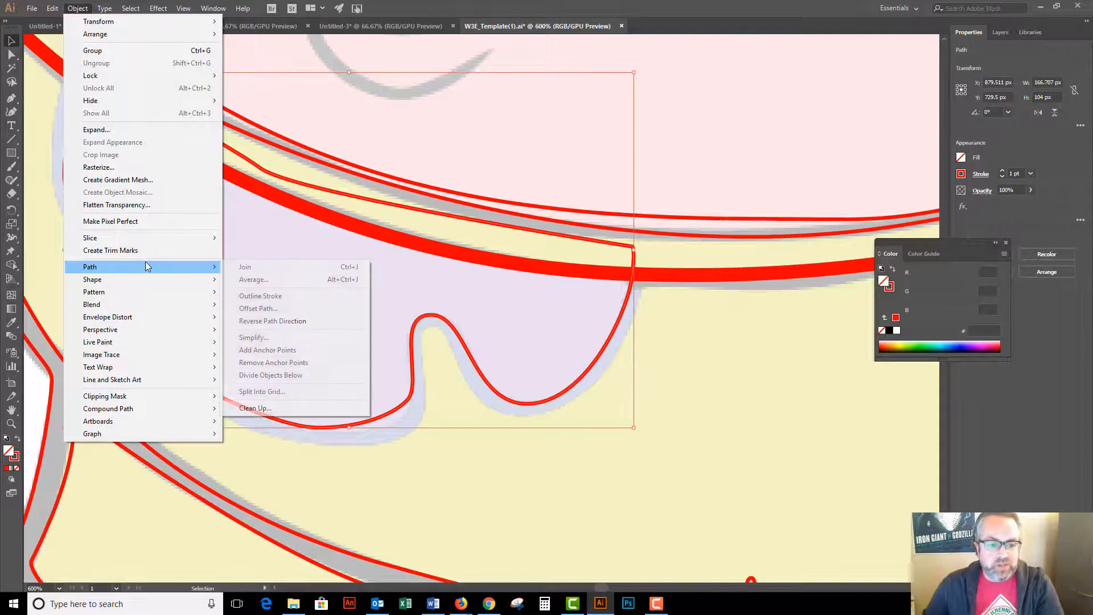
left_click(296, 309)
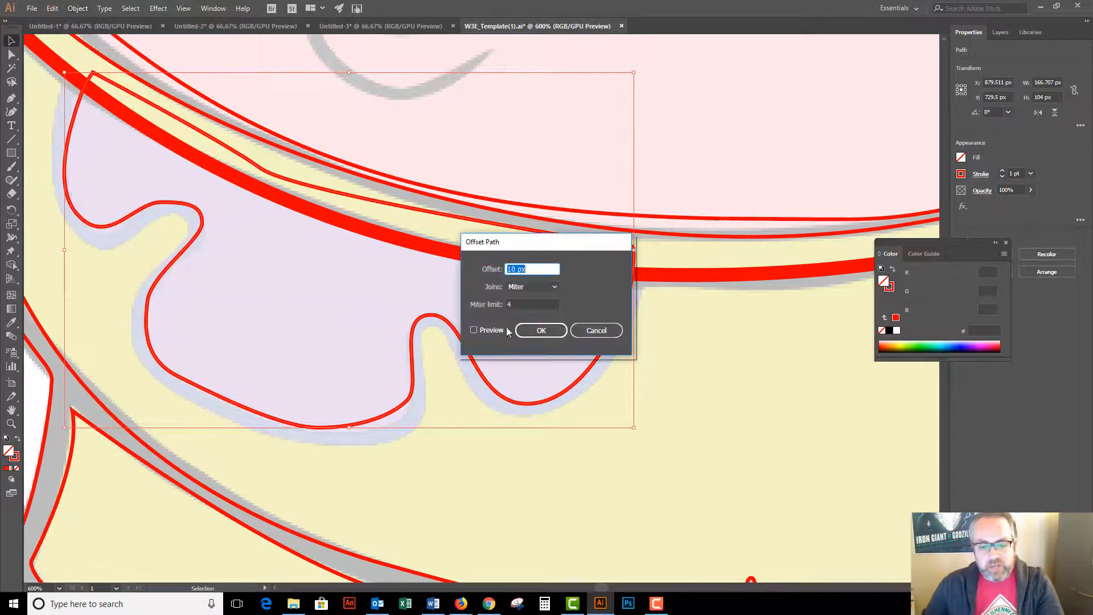
left_click(474, 331)
left_click(534, 269)
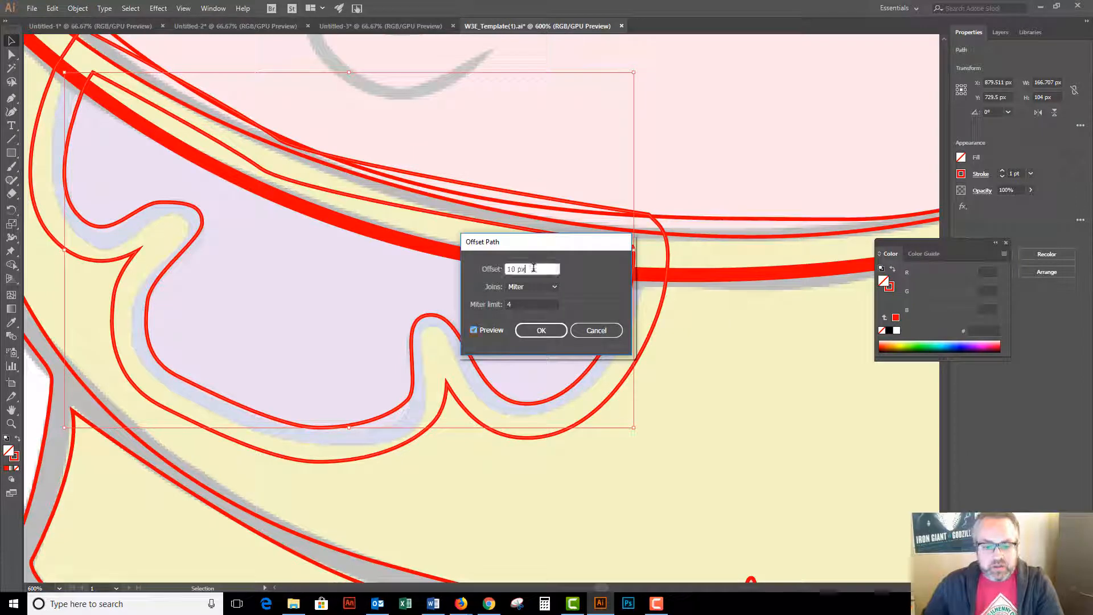
key("Down")
key("Down")
key("Down")
key("Down")
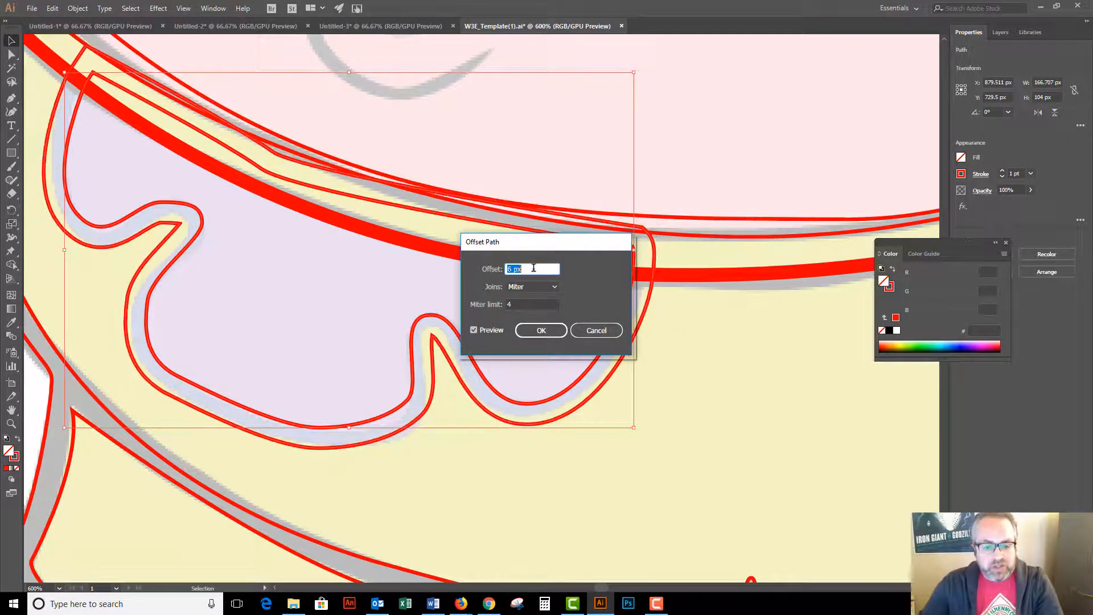
key("Down")
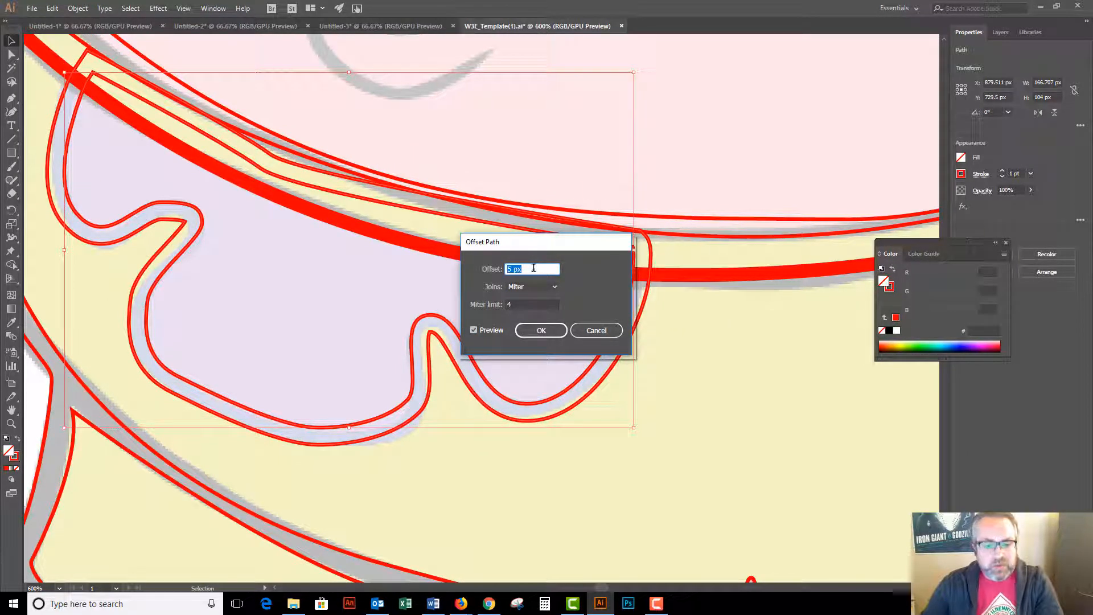
left_click(552, 330)
left_click(706, 337)
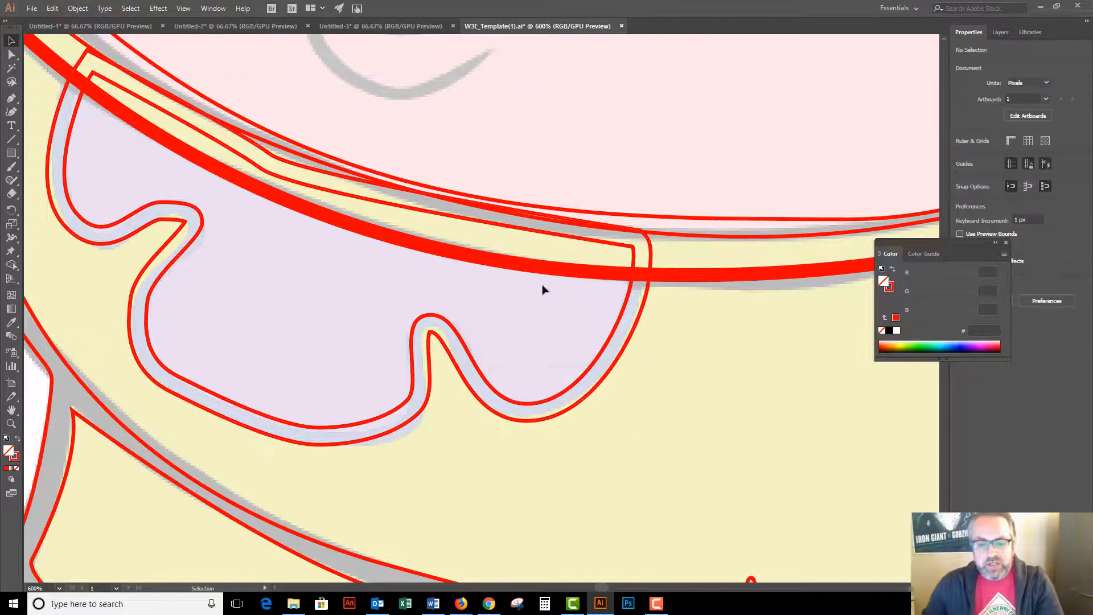
Step: Select both outlines of the left flower patch together with the waistband line and activate Shape Builder
left_click(606, 354)
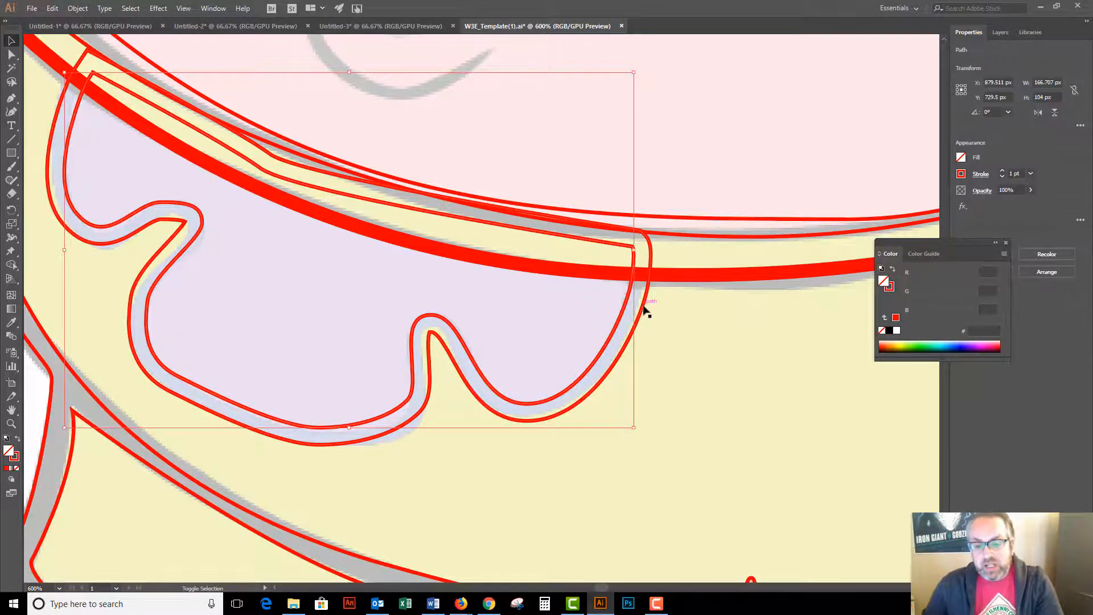
left_click(668, 273, "shift")
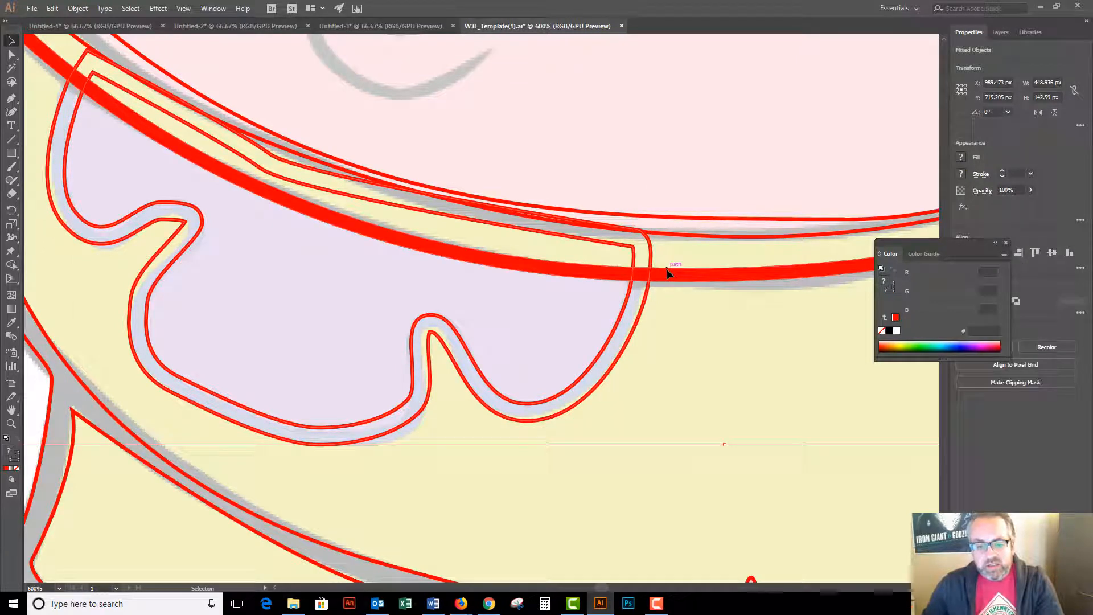
left_click_drag(668, 274, 657, 356)
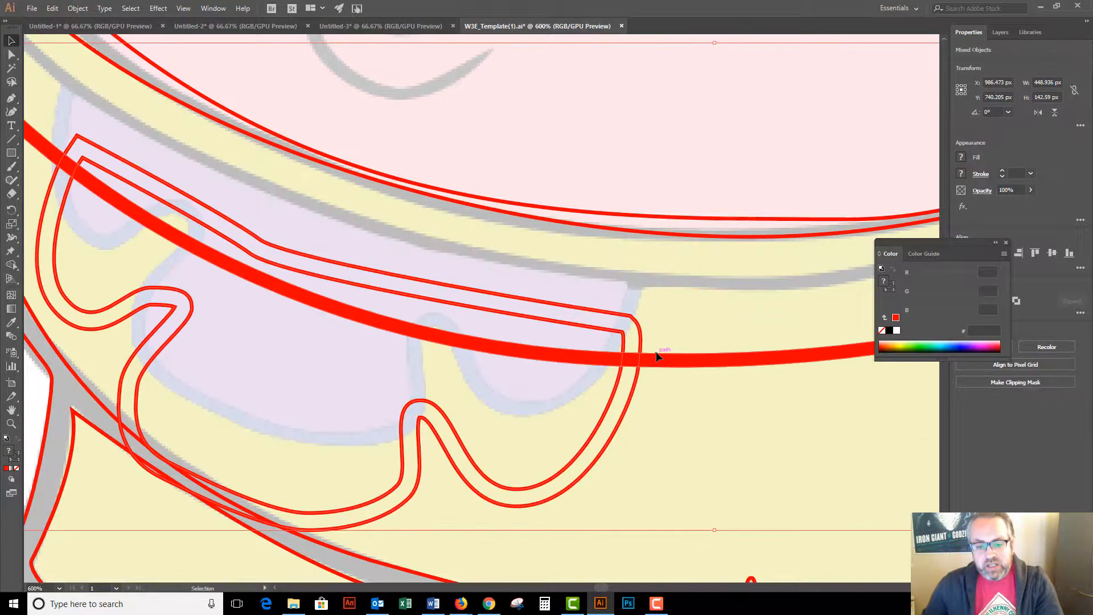
key("ctrl+z")
key("shift+m")
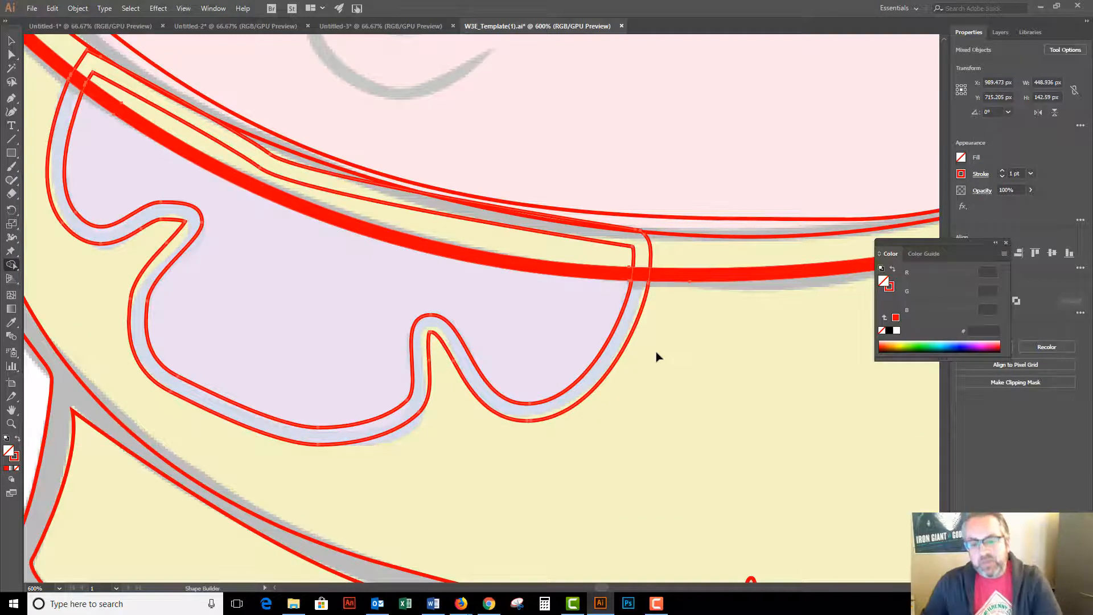
left_click_drag(634, 255, 648, 251)
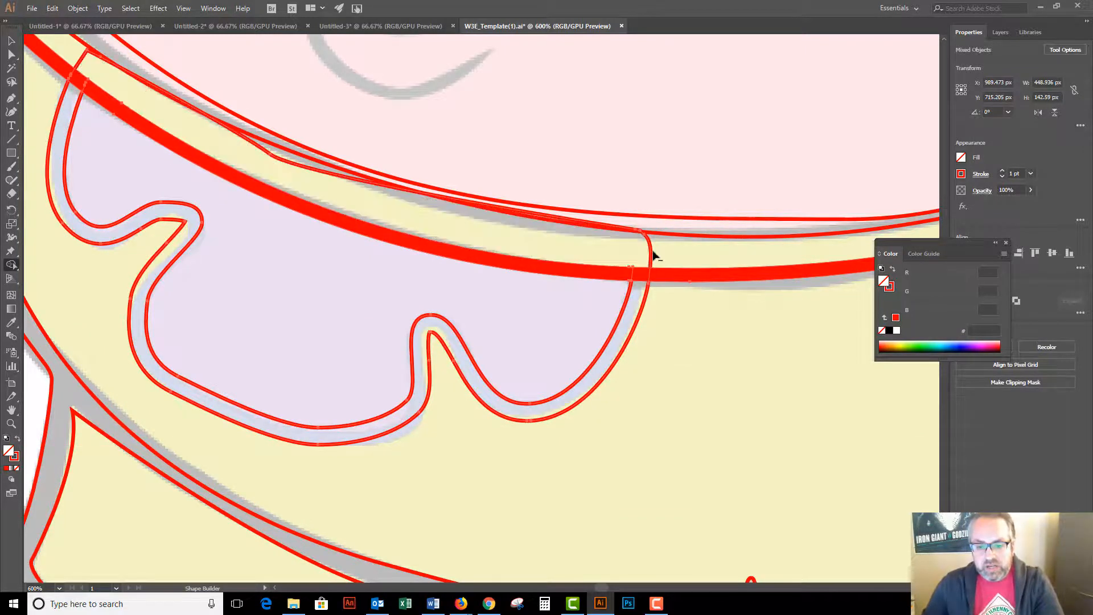
left_click(652, 253, "alt")
key("v")
key("ctrl+z")
key("ctrl+z")
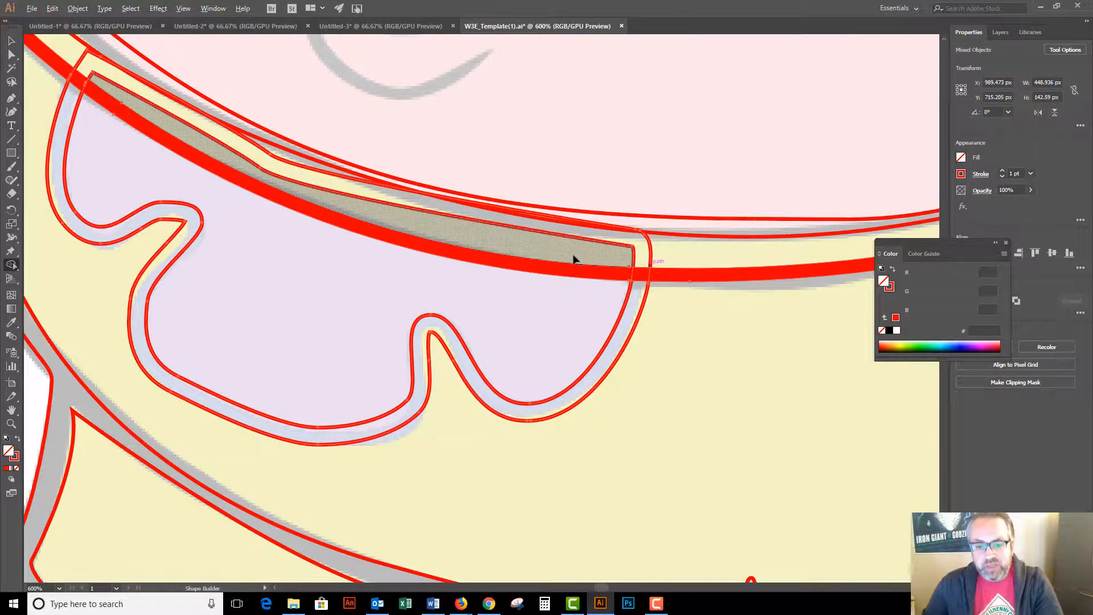
Step: Remove the parts of both flower patch outlines above the waistband line with Shape Builder
left_click(628, 240, "alt")
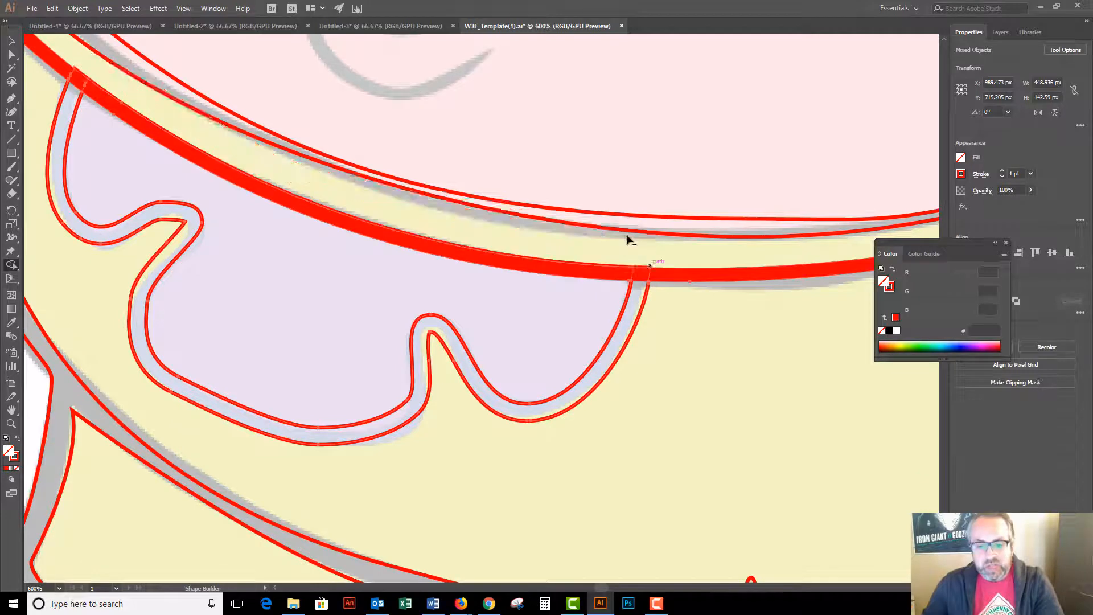
key("ctrl+z")
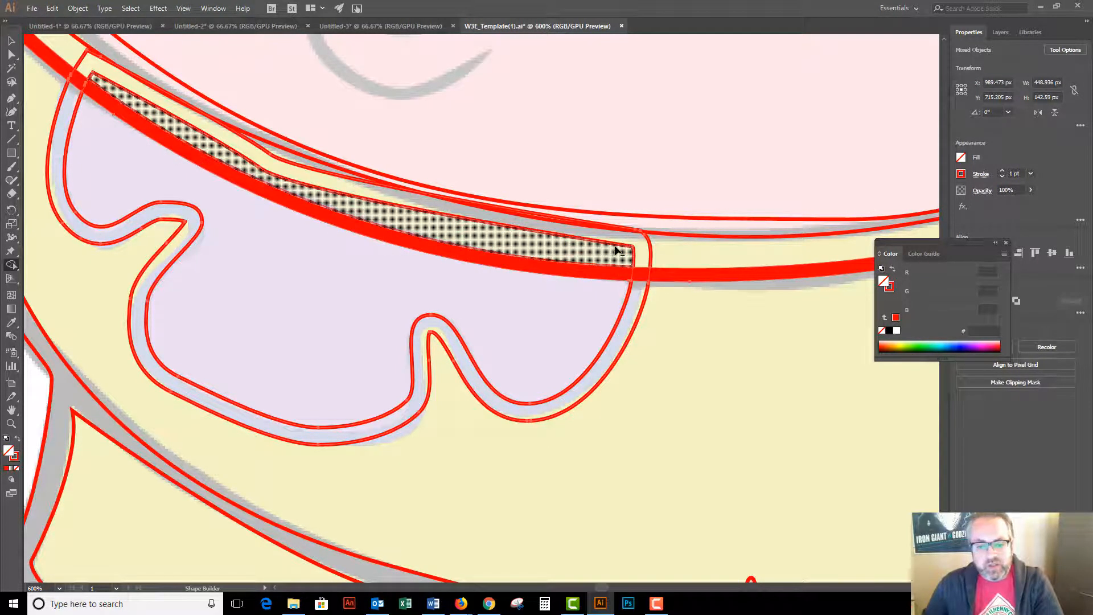
left_click(627, 244, "alt")
left_click(11, 42)
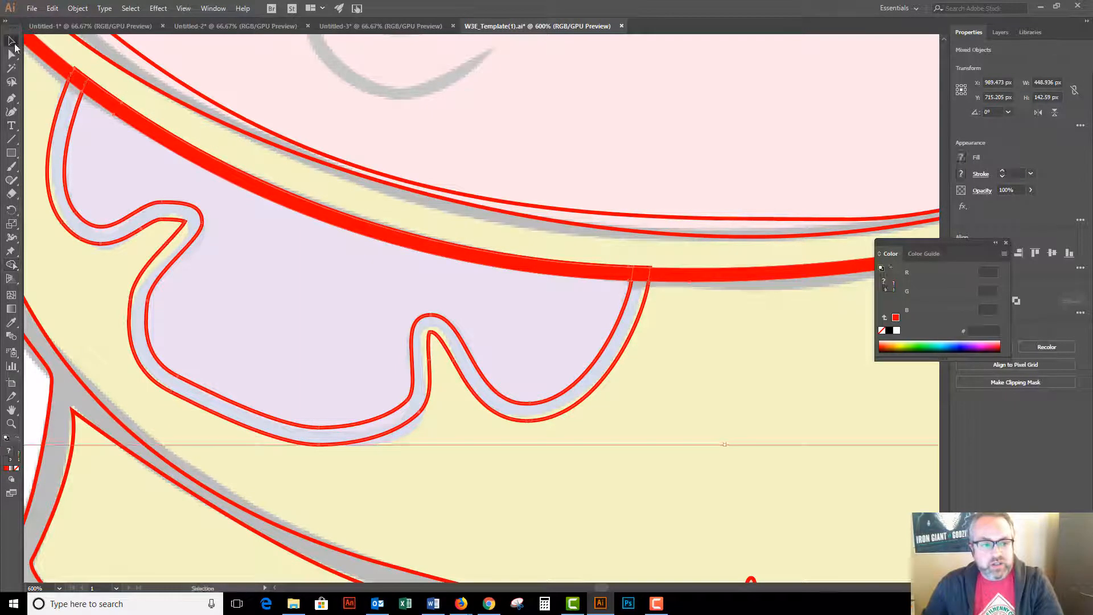
Step: Test that the inner patch and its border are separate shapes by moving each away, undo both moves, and inspect the waistband joint
left_click_drag(71, 129, 339, 232)
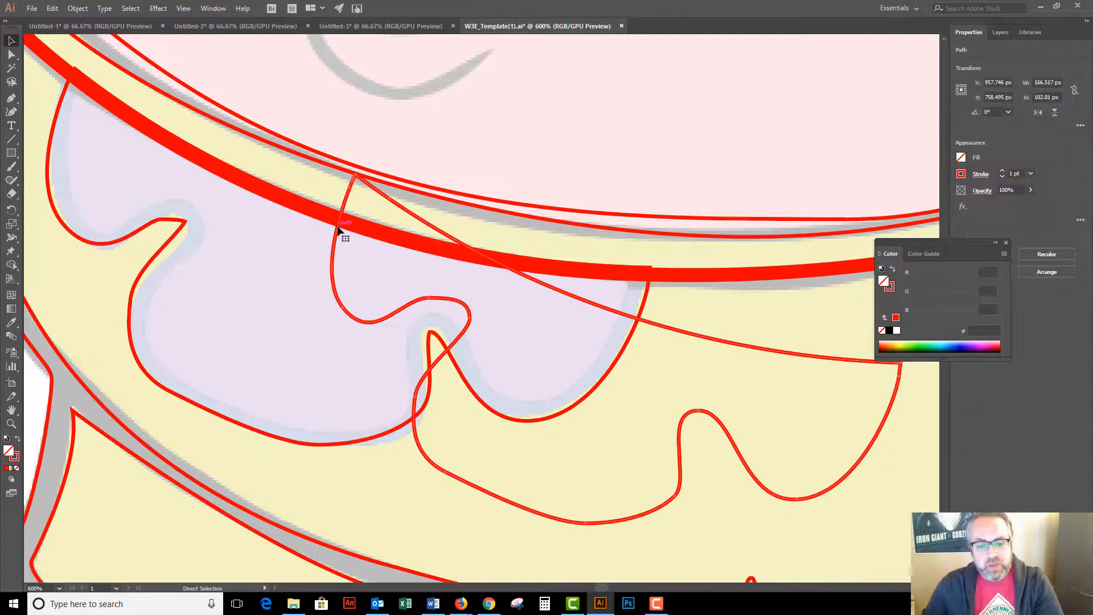
key("ctrl+z")
left_click_drag(116, 243, 113, 320)
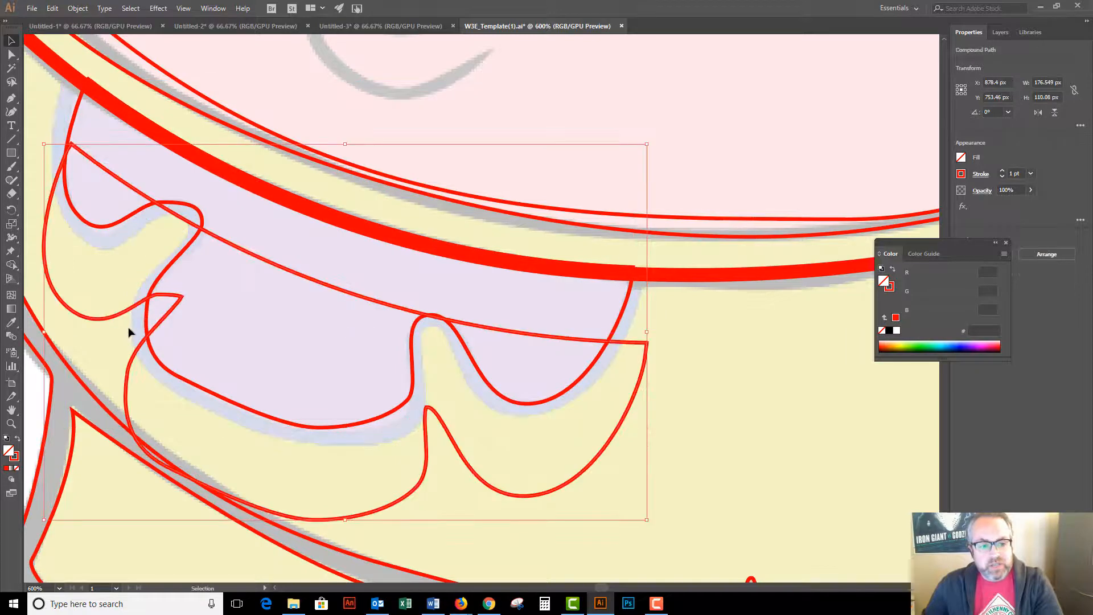
key("ctrl+z")
scroll(633, 298, "up", 4)
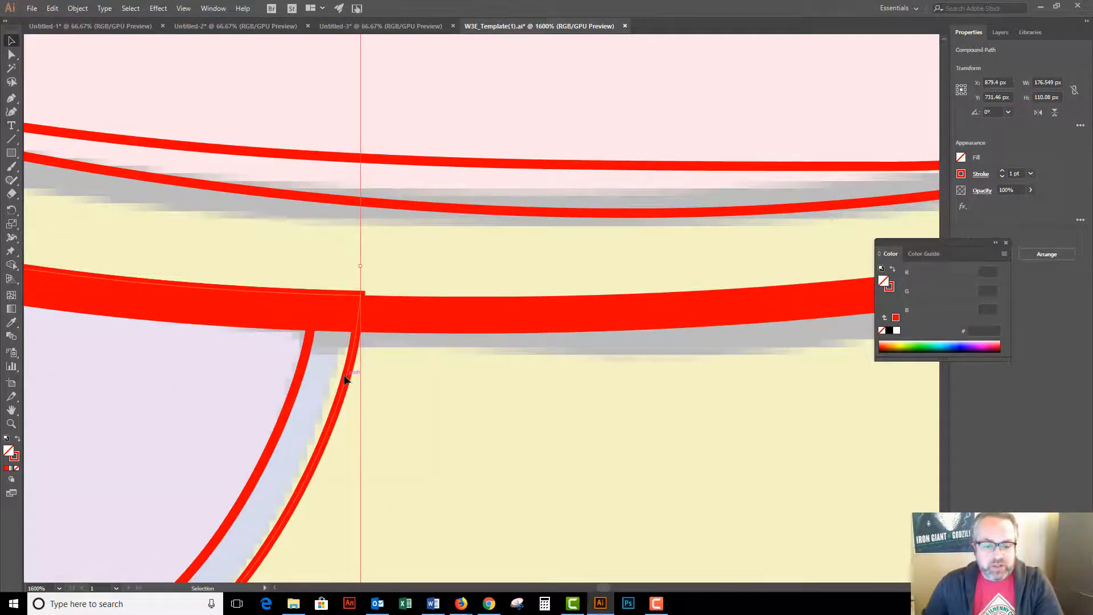
scroll(387, 372, "down", 5)
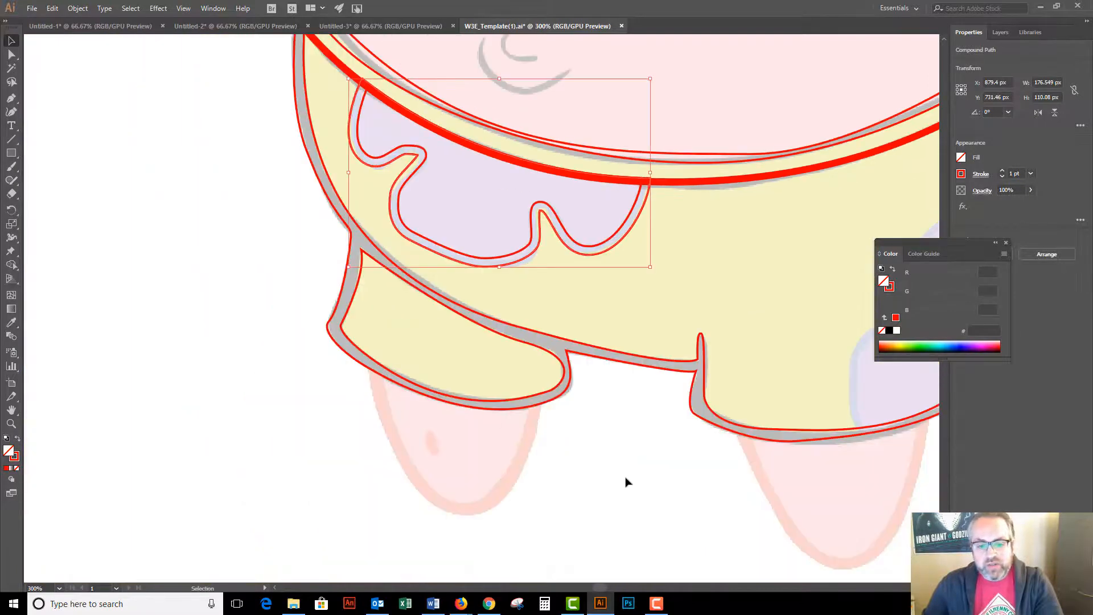
left_click(625, 482)
Step: Start tracing the right flower patch with the Pen tool, from inside the shorts' side outline around the upper lobe to the bottom of the notch
left_click_drag(572, 496, 345, 474)
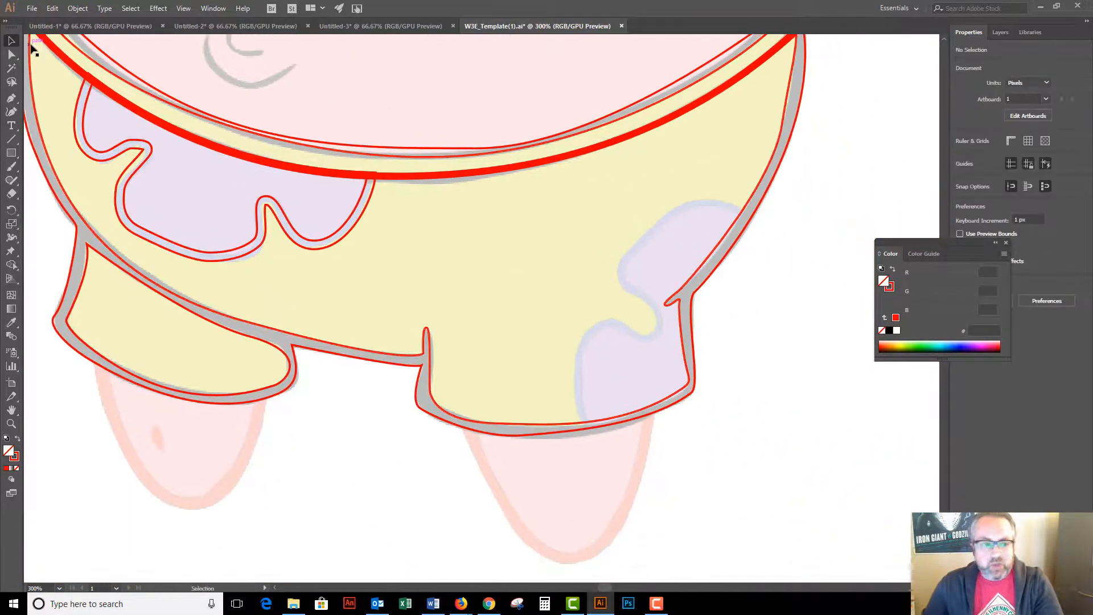
left_click(12, 101)
left_click(628, 226, "ctrl")
left_click(582, 308, "ctrl")
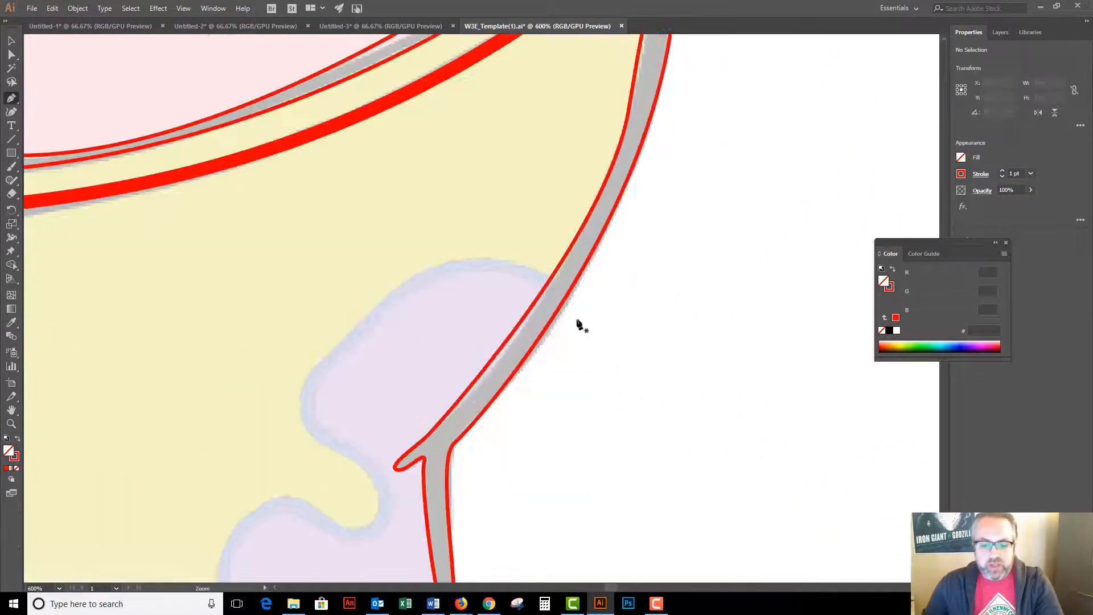
left_click(556, 293)
left_click_drag(462, 278, 390, 289)
left_click_drag(329, 371, 369, 456)
left_click_drag(390, 509, 343, 541)
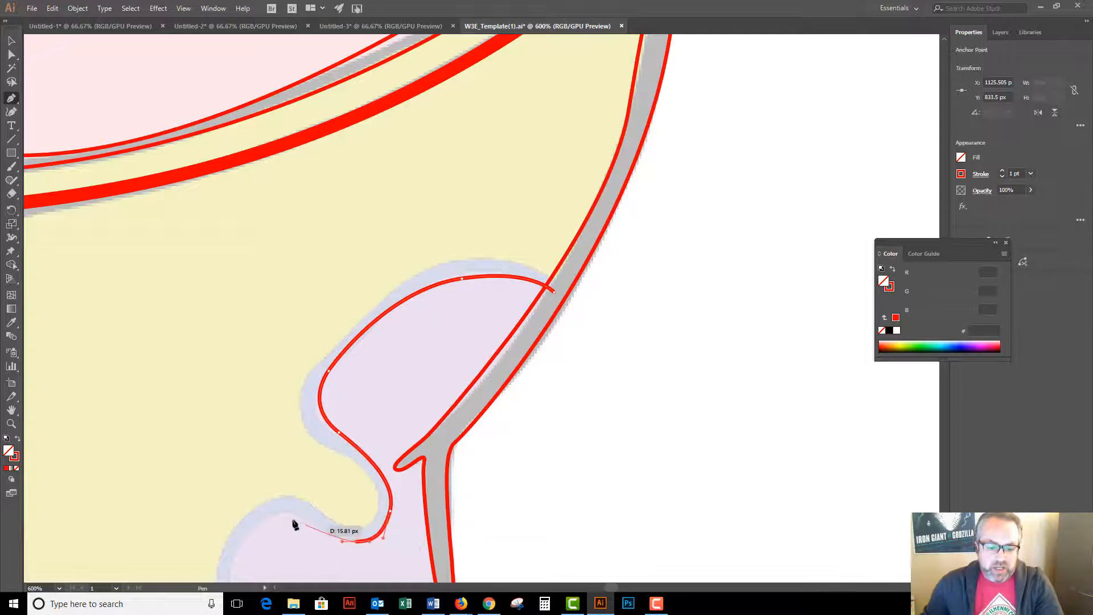
Step: Continue the right flower patch's path over its lower lobe and down across the hem of the shorts
left_click_drag(287, 515, 376, 303)
key("space")
left_click_drag(334, 342, 381, 519)
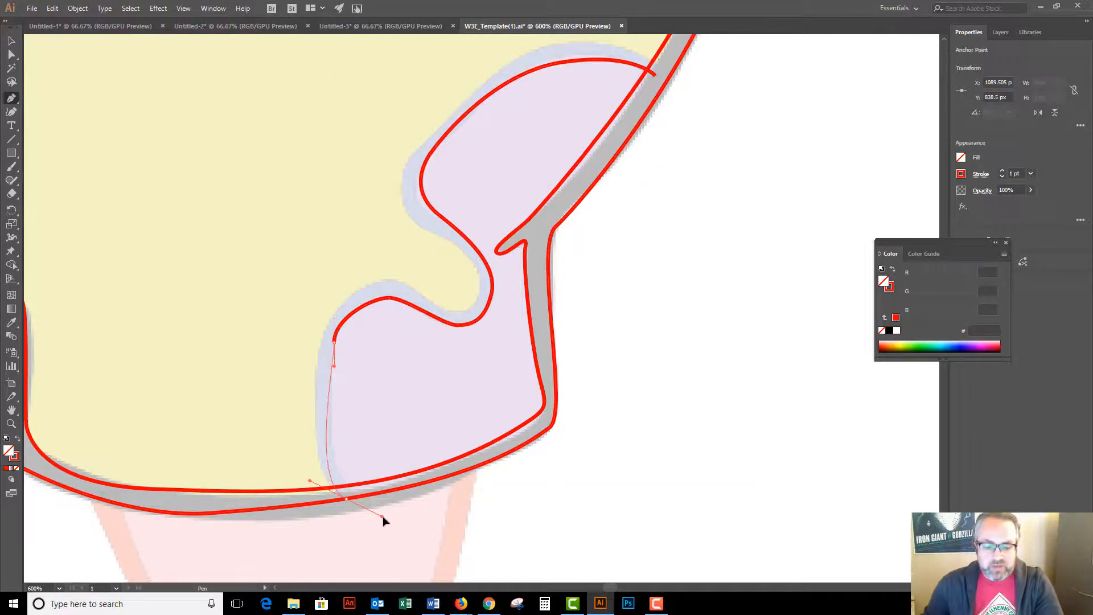
Step: Bring the path just below the hem to the corner, up inside the side outline, and close it at the starting anchor
left_click_drag(556, 434, 563, 415)
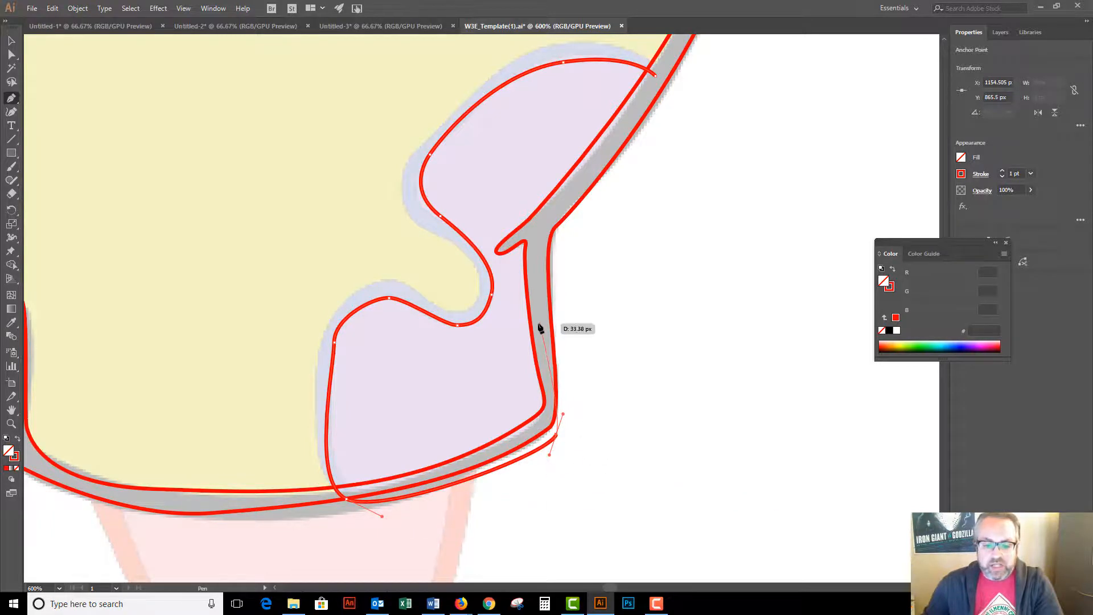
key("ctrl+z")
left_click(553, 445)
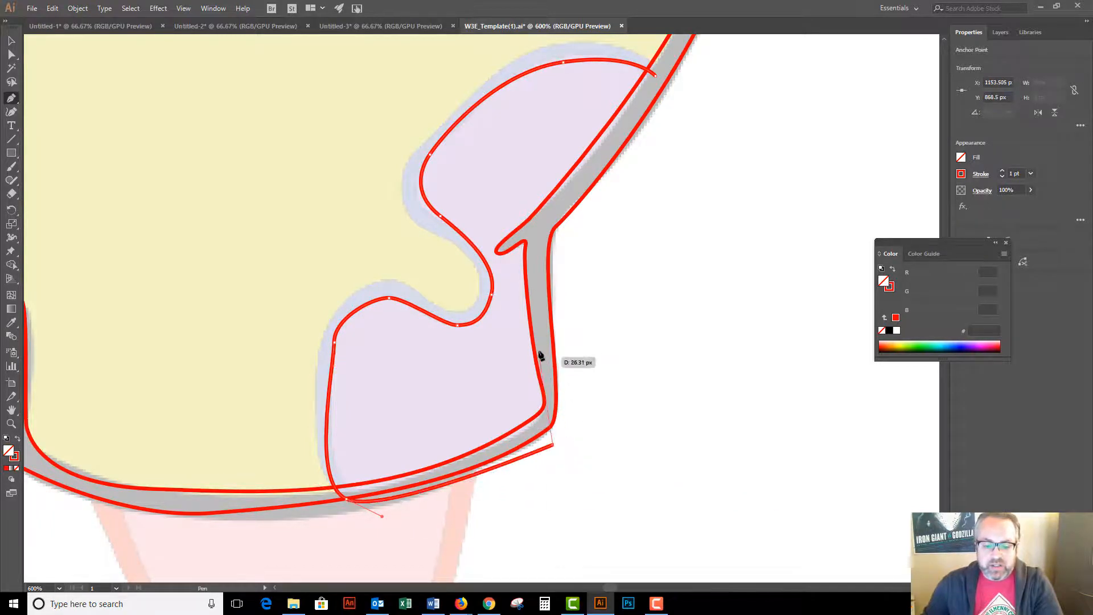
left_click(536, 281)
left_click_drag(580, 171, 512, 205)
left_click(657, 75)
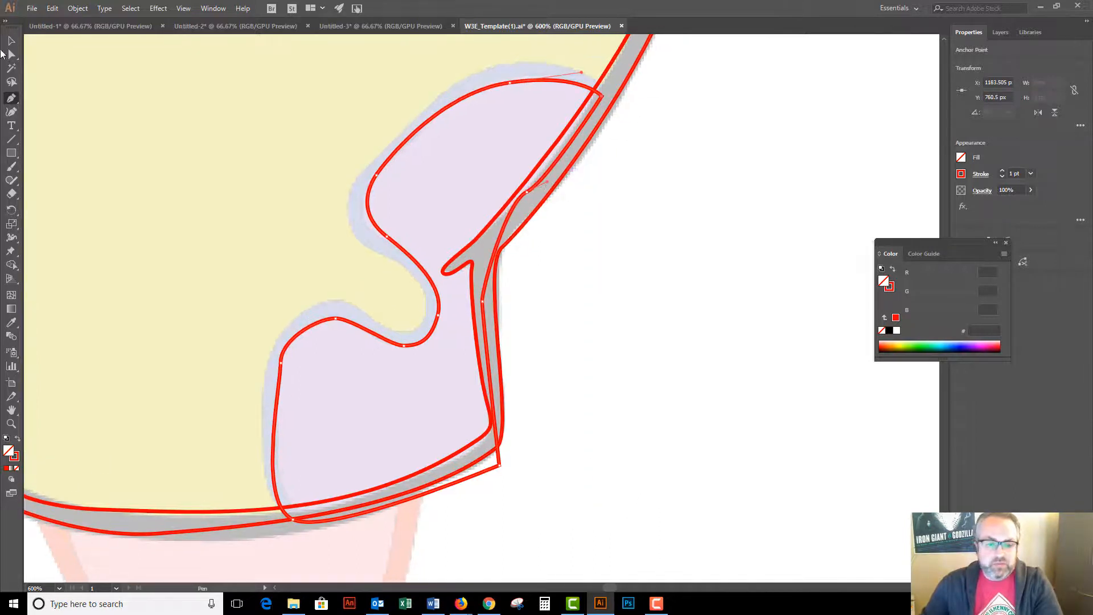
left_click(11, 42)
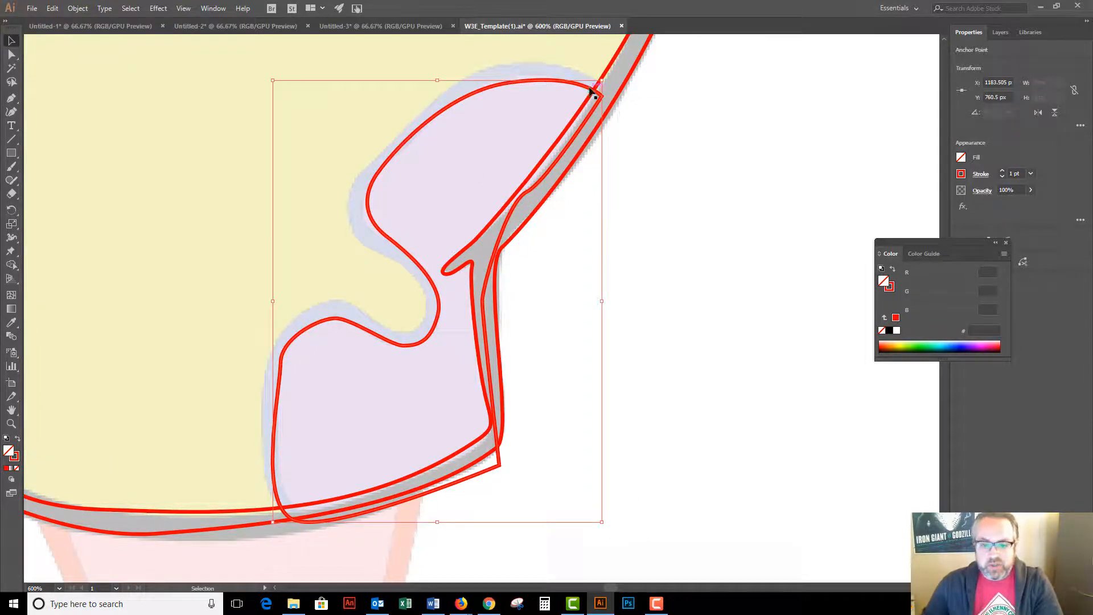
left_click(77, 8)
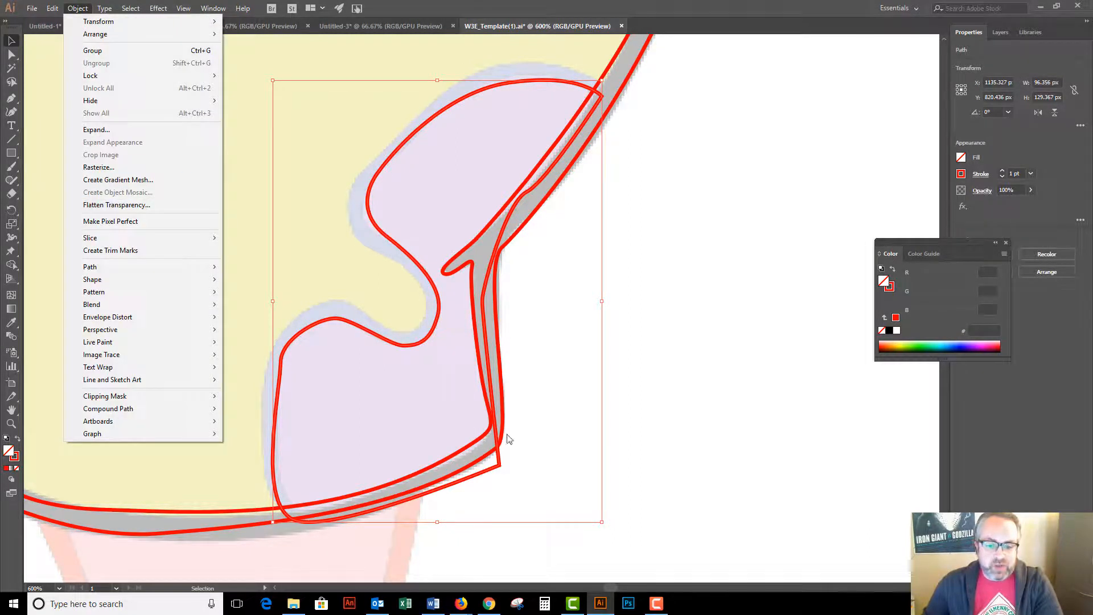
left_click(14, 45)
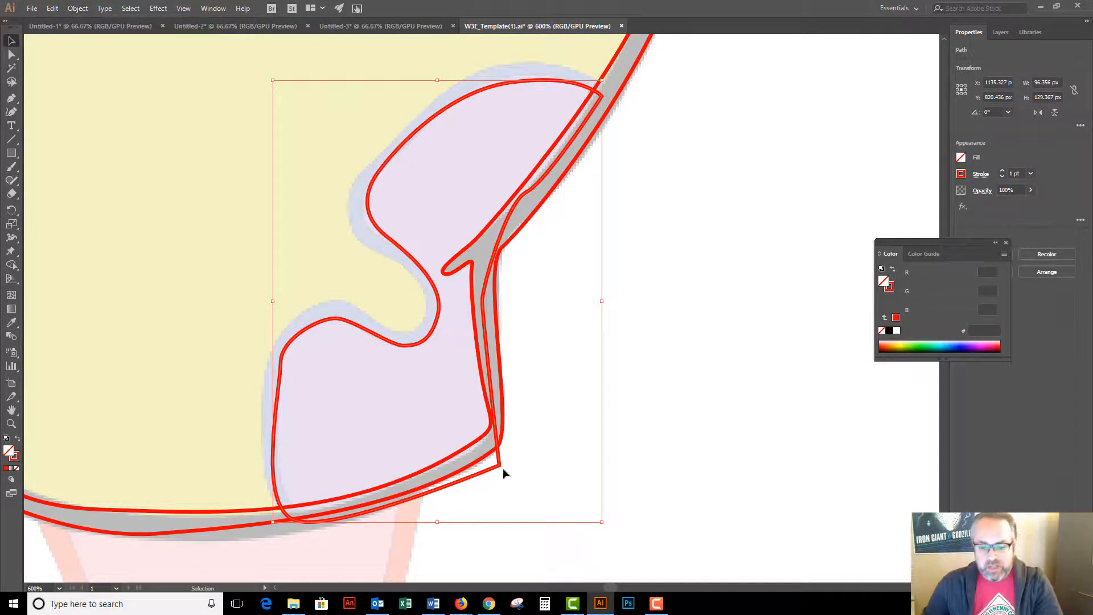
left_click(513, 466)
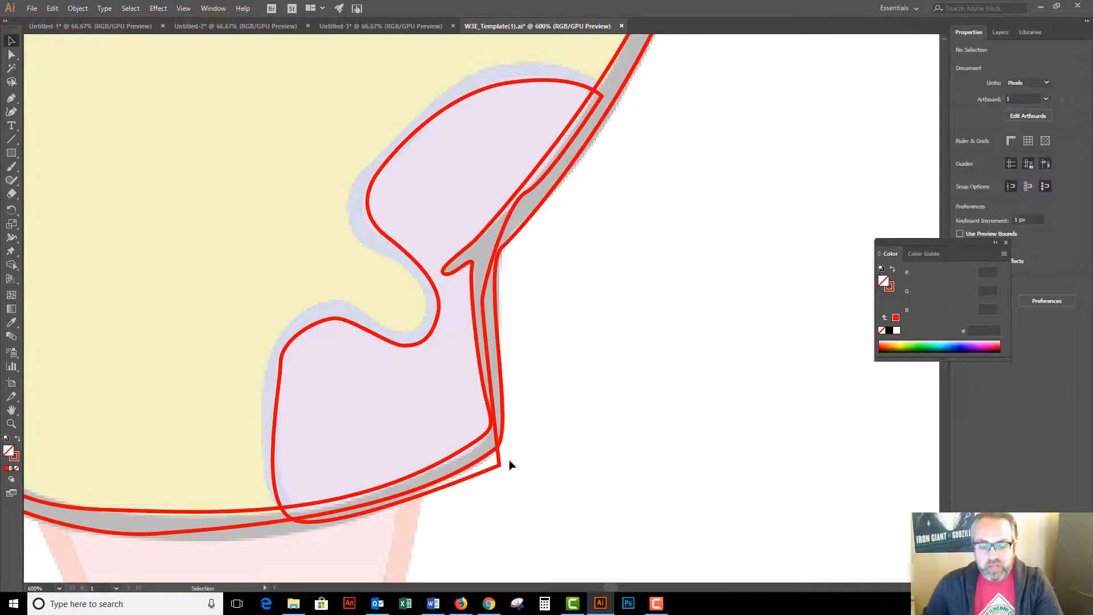
Step: Shift the right flower patch's bottom corner anchor slightly outward, beyond the shorts' lower corner, and deselect the path
left_click(500, 463)
left_click(12, 54)
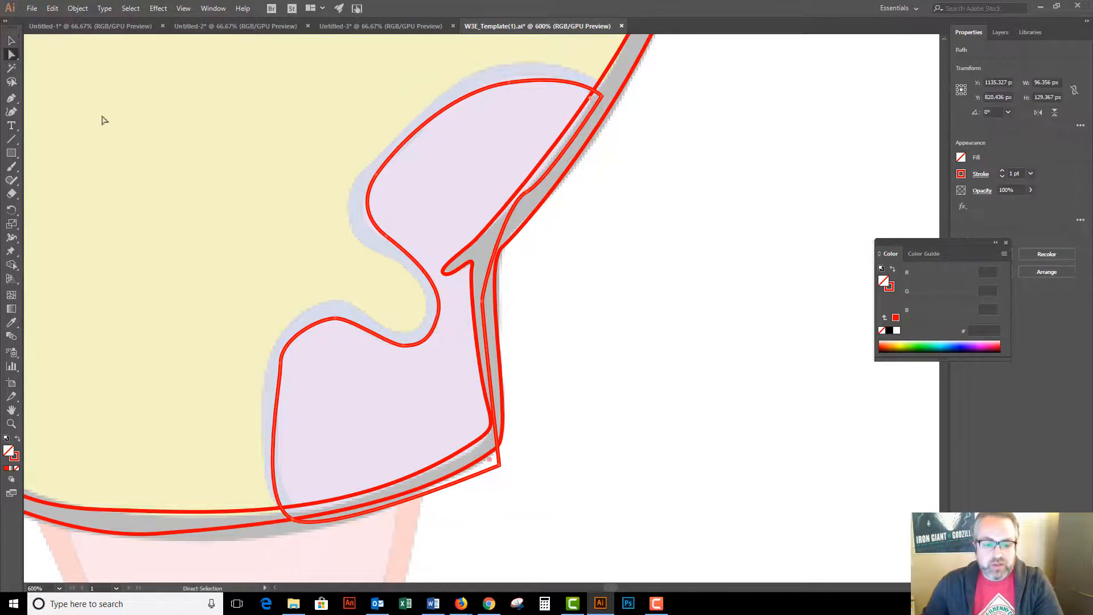
left_click(501, 465)
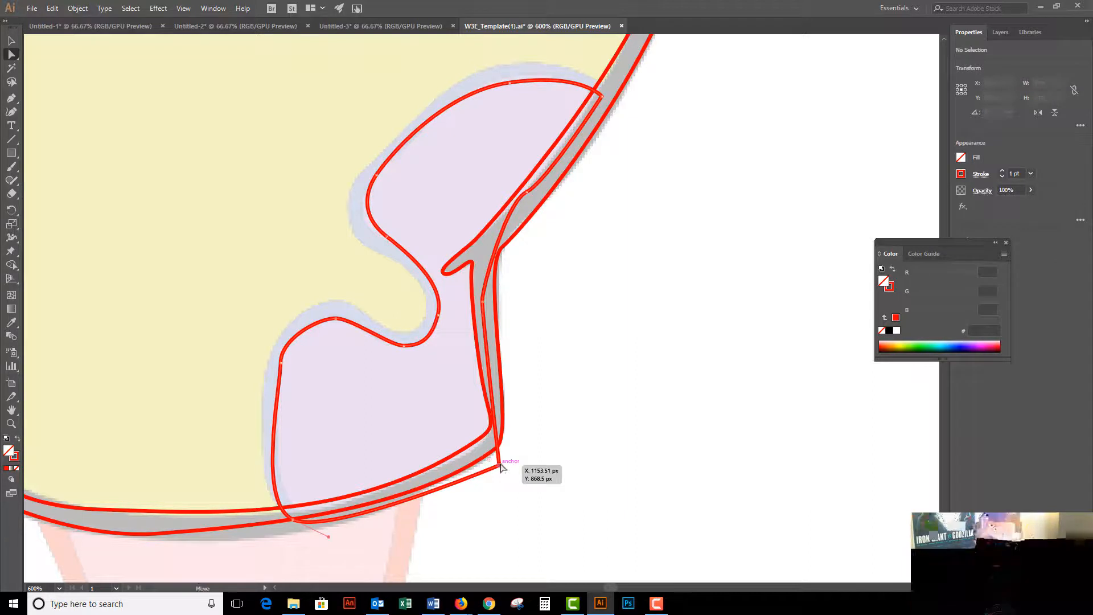
left_click_drag(502, 467, 506, 463)
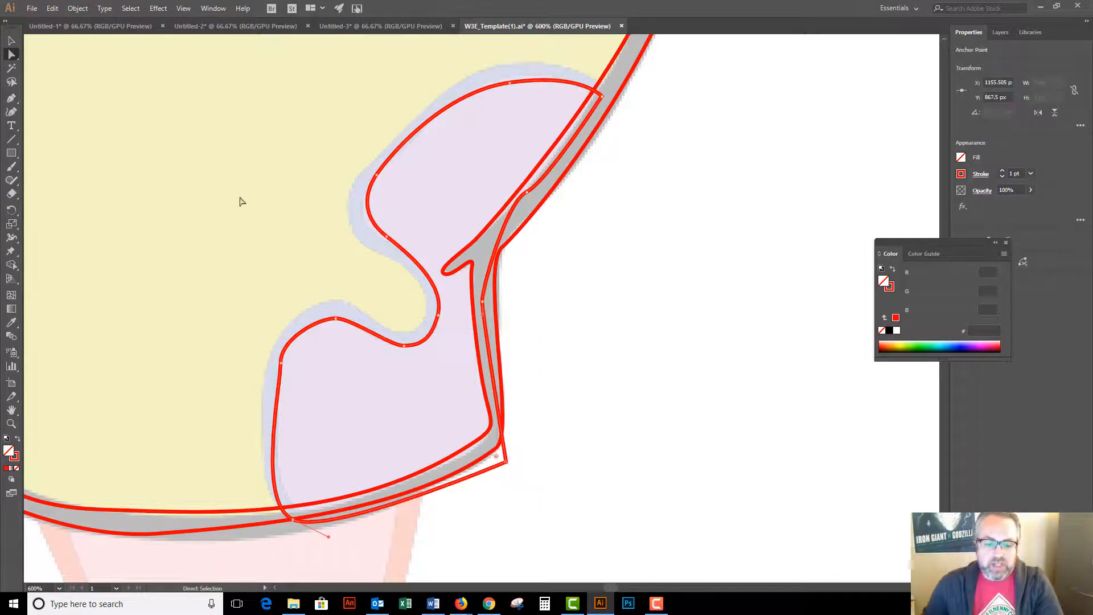
left_click(10, 41)
left_click(673, 320)
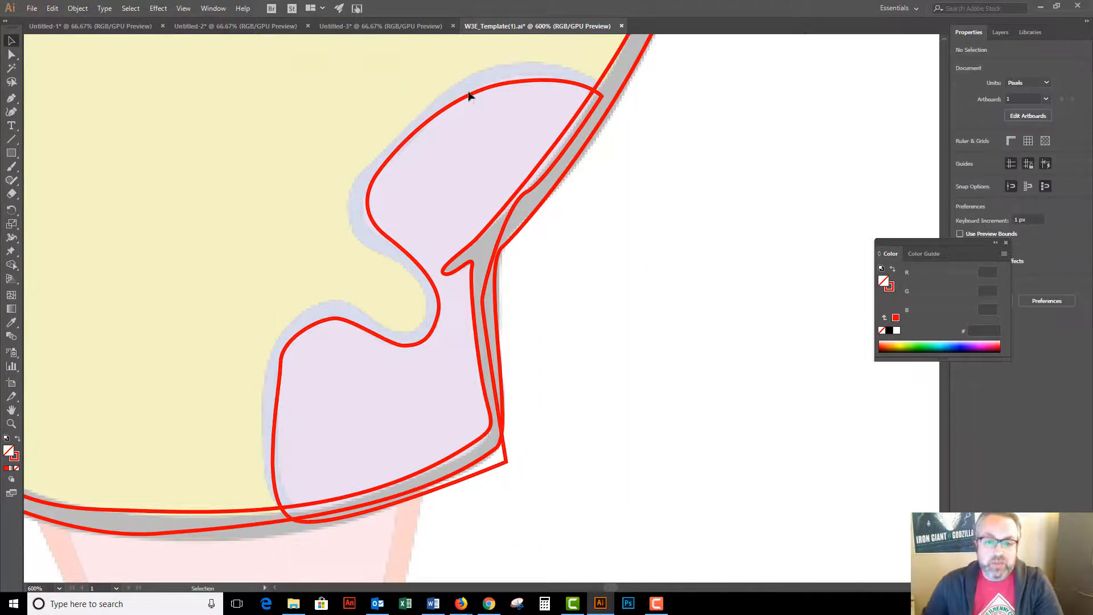
Step: Offset the right flower patch's path outward by 5 px with miter joins and preview on
left_click(470, 97)
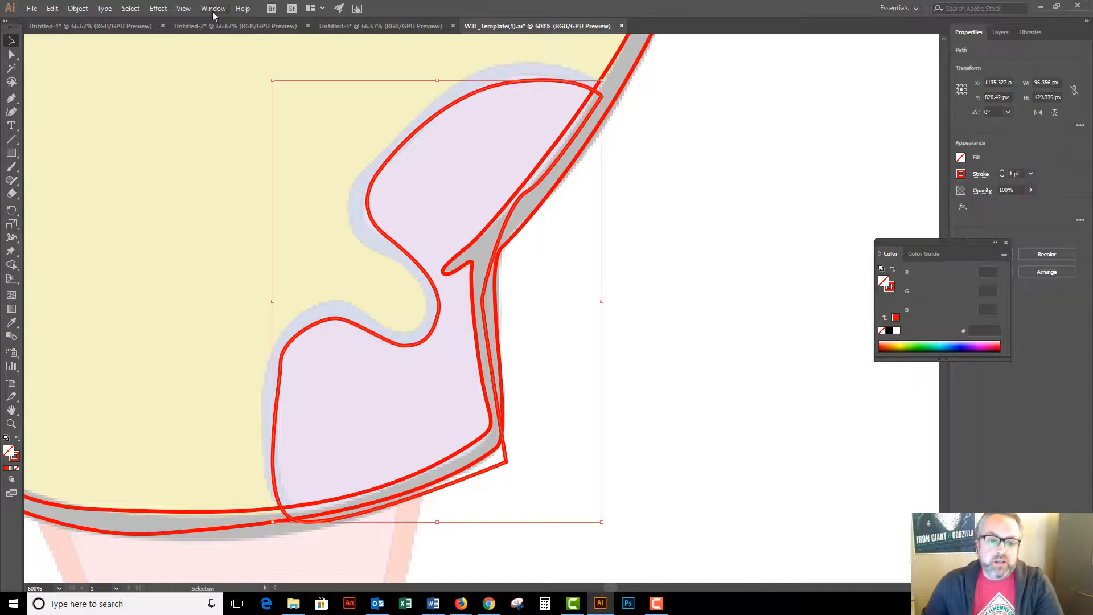
left_click(78, 8)
mouse_move(155, 267)
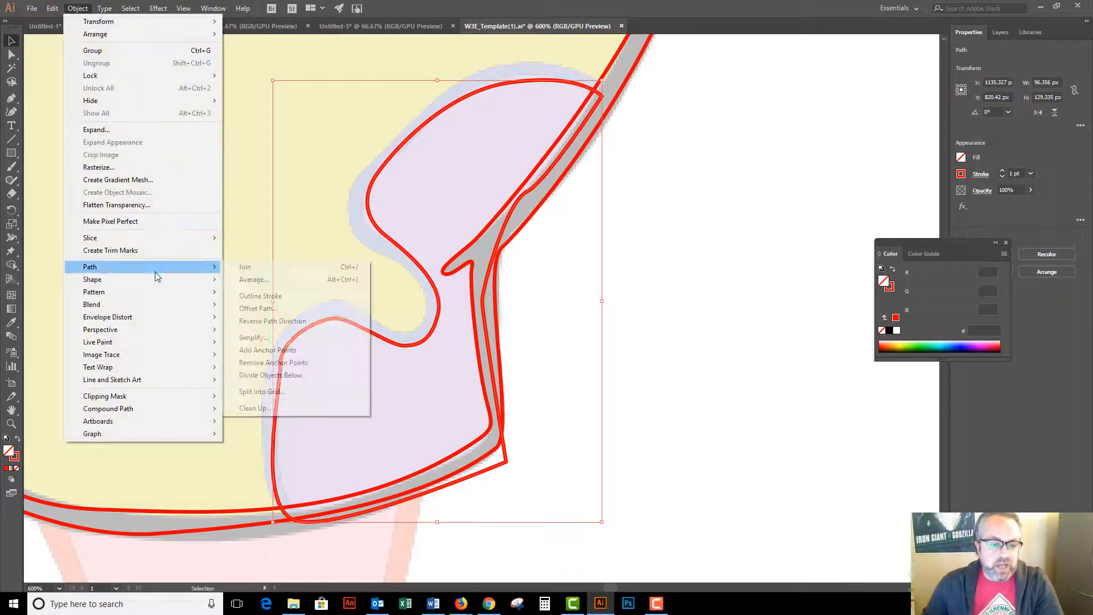
left_click(270, 309)
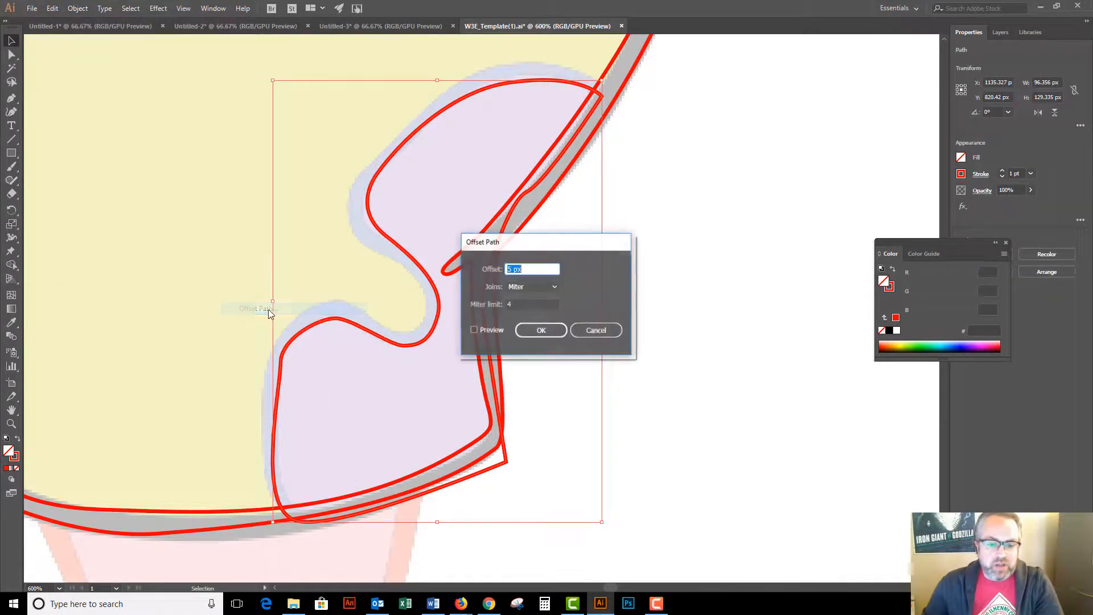
left_click(473, 330)
left_click(544, 330)
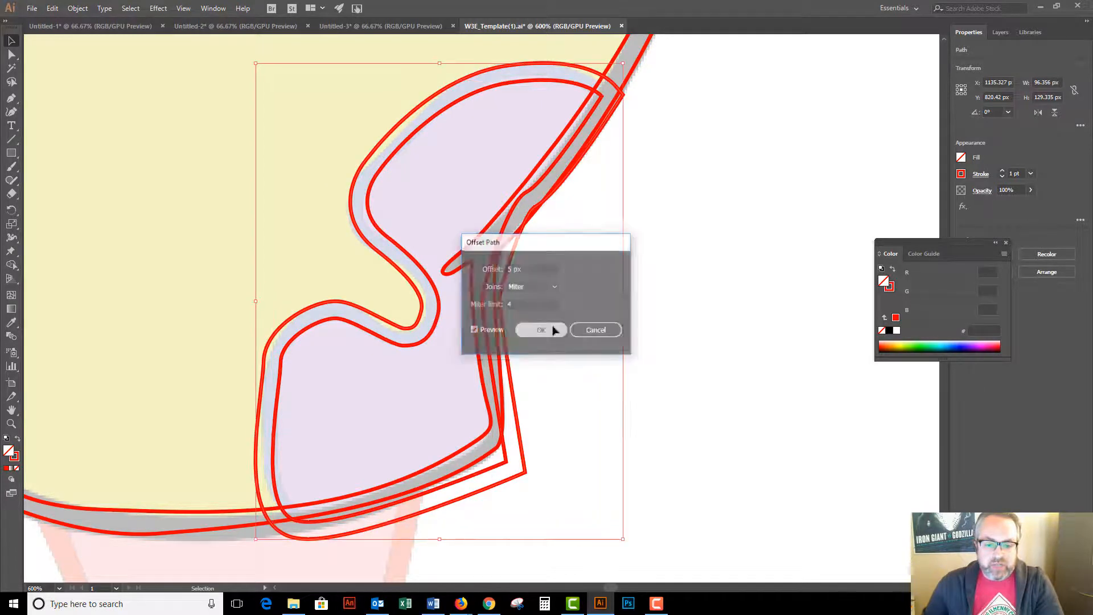
left_click(622, 239)
left_click(477, 97)
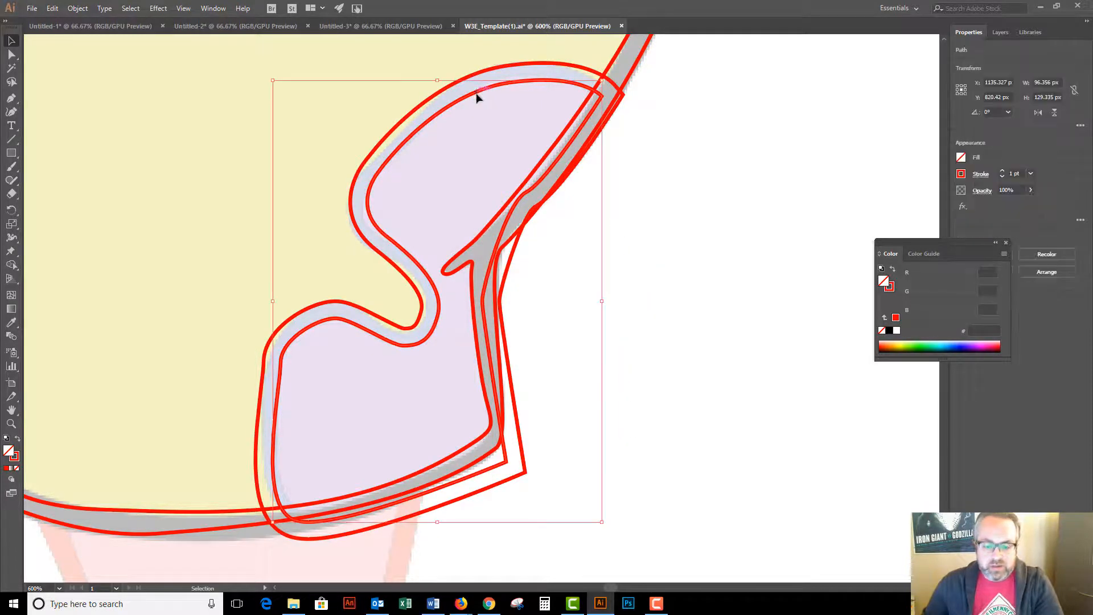
key("shift+m")
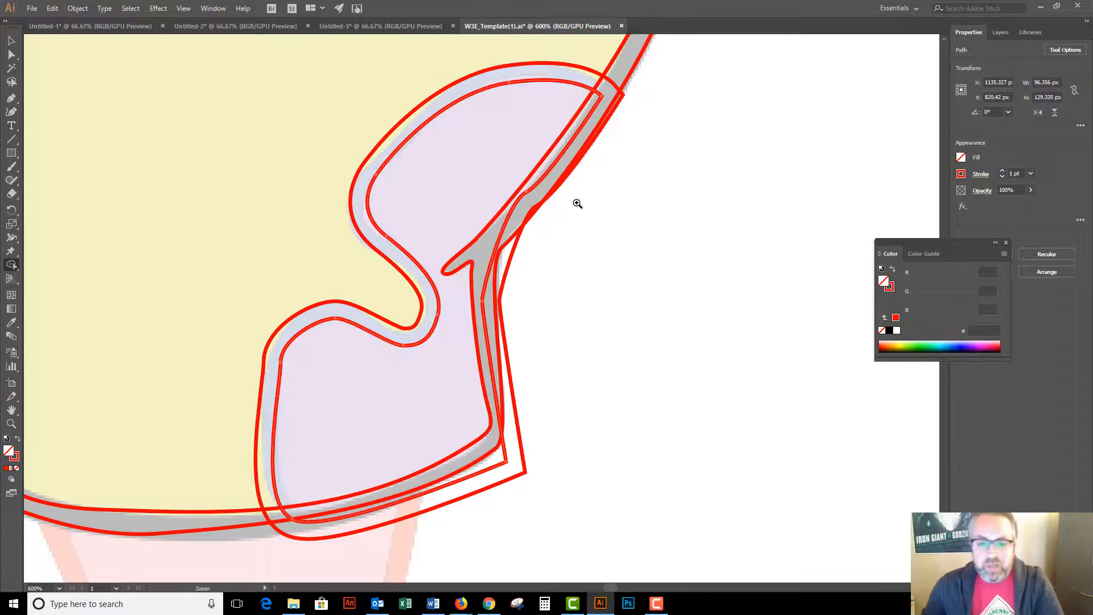
key("ctrl+equal")
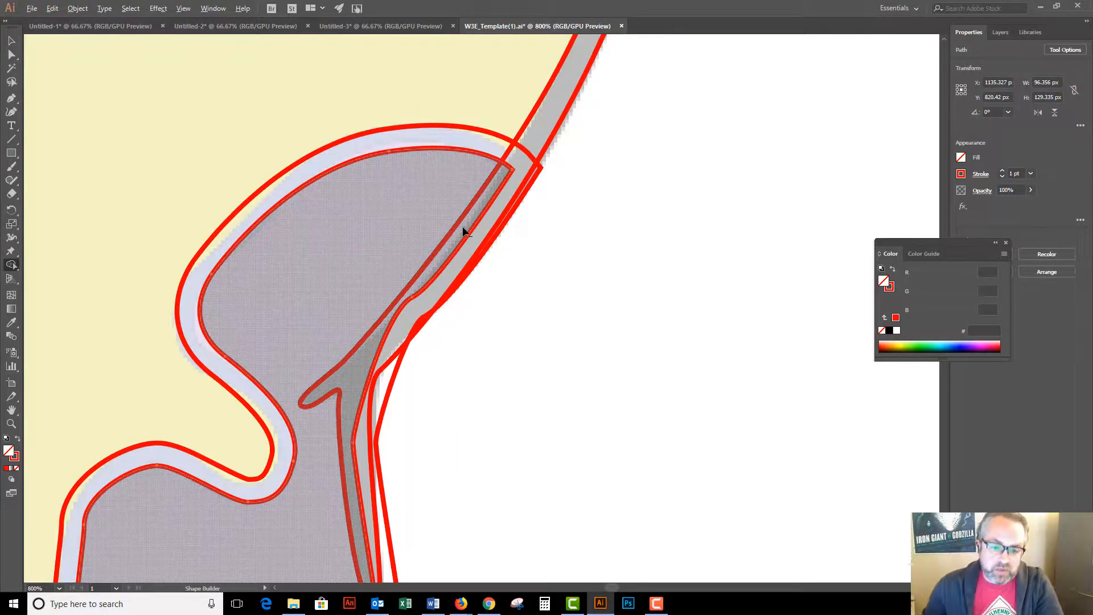
left_click(12, 41)
left_click(593, 222)
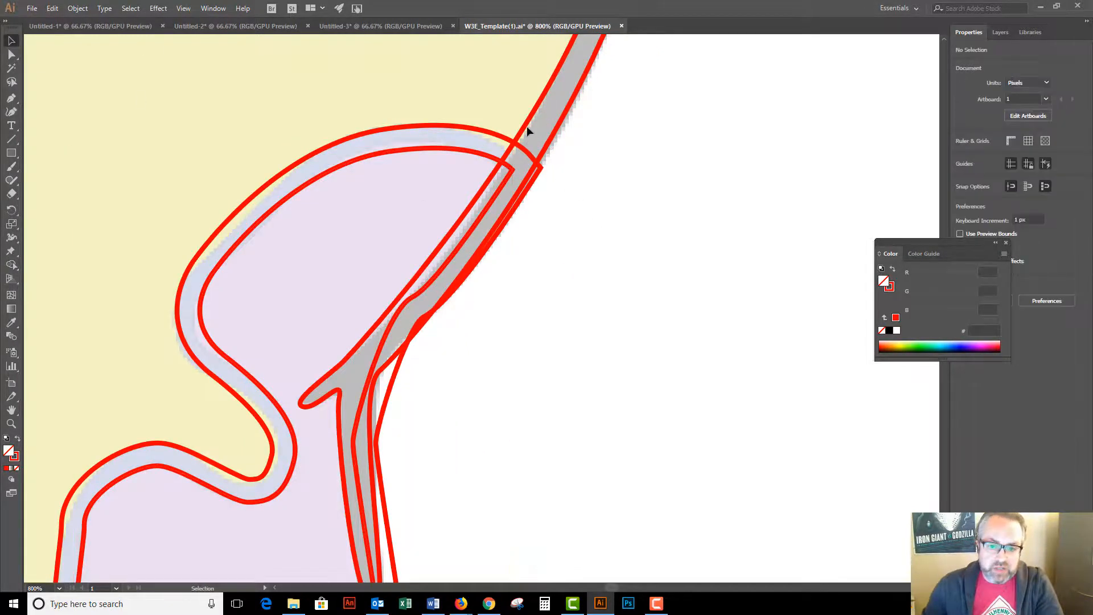
Step: Select the right patch's path, its offset and the shorts' inner outline, test the selection by moving it away, and undo the move
left_click(482, 147)
left_click(471, 133, "shift")
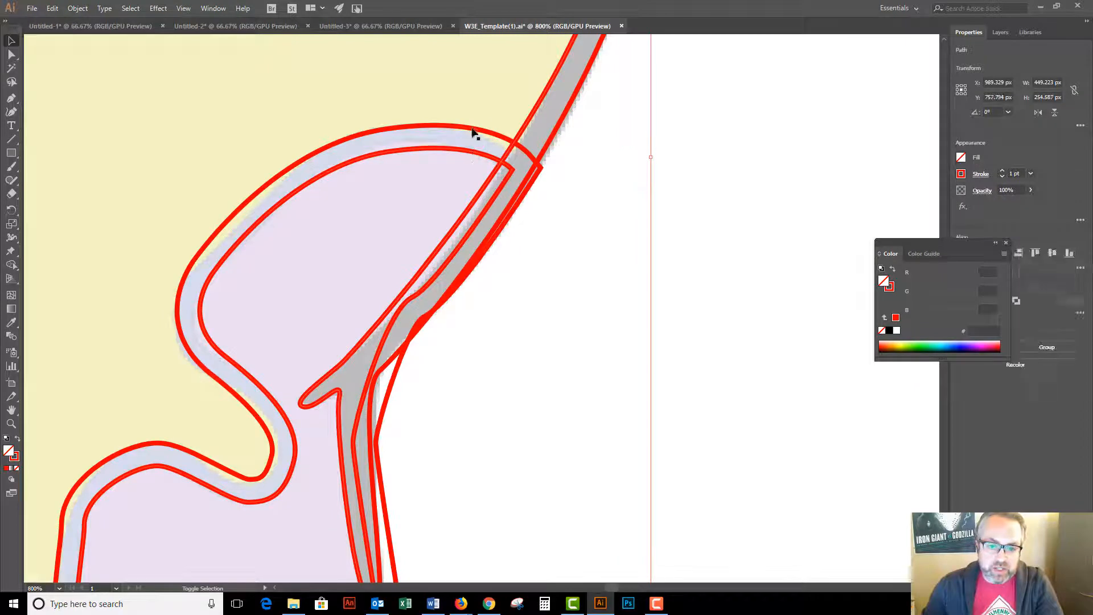
left_click_drag(470, 130, 708, 256)
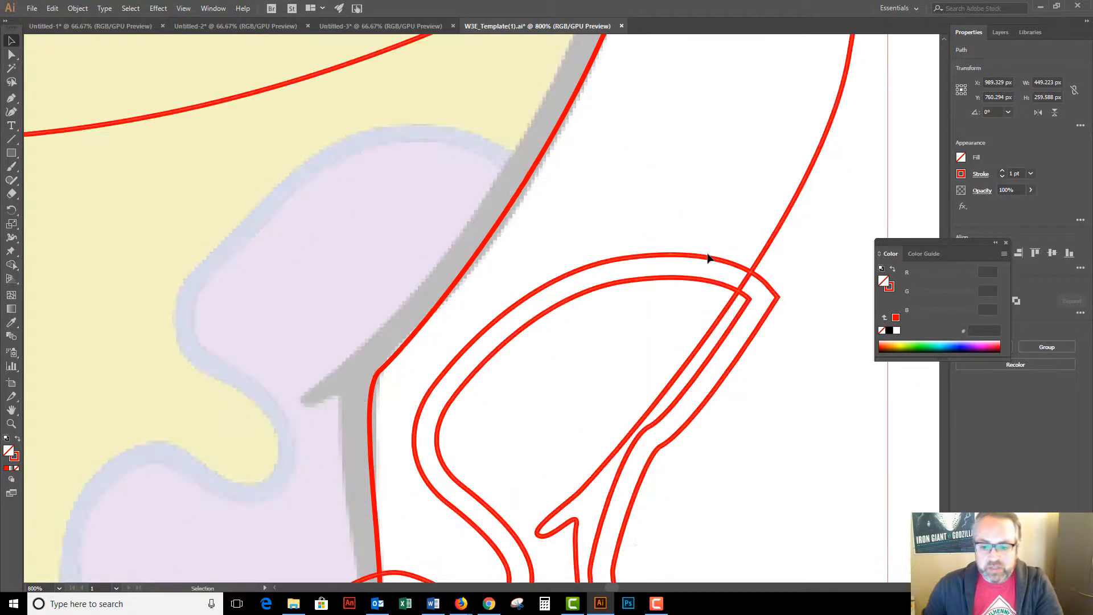
key("ctrl+z")
Step: Remove the parts of the right patch and its offset that extend past the shorts' inner outline with Shape Builder
key("shift+m")
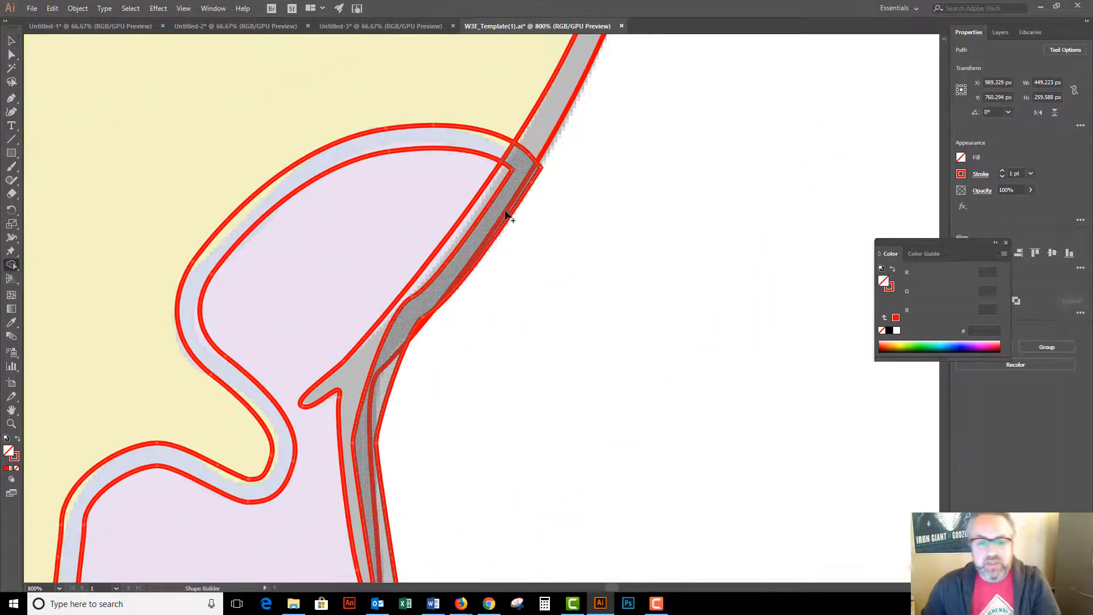
left_click_drag(485, 201, 500, 203)
left_click_drag(400, 396, 509, 81)
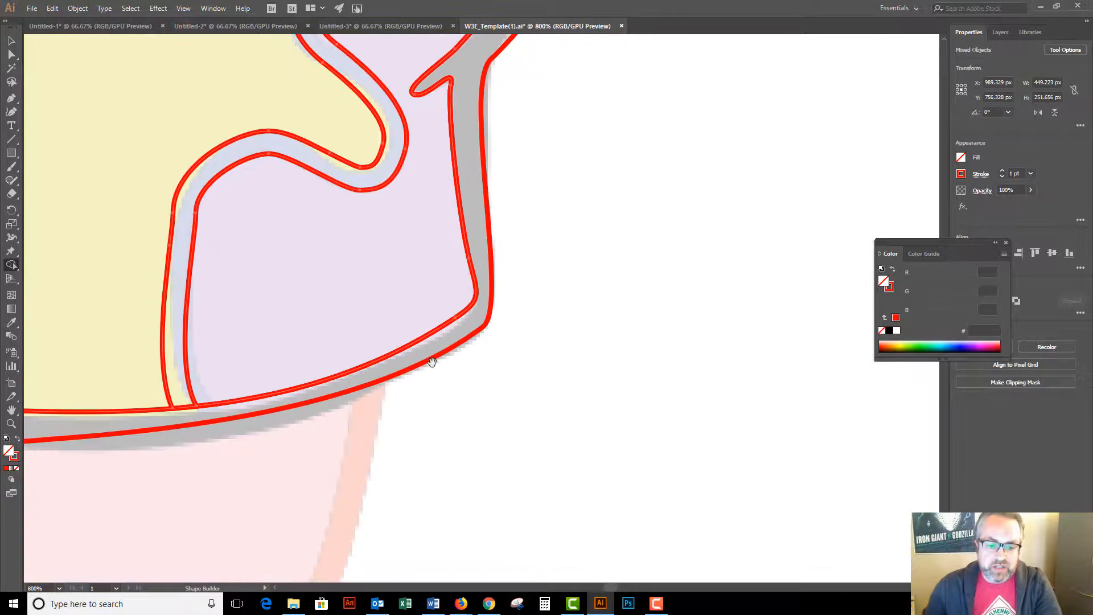
left_click(494, 166, "ctrl+alt")
left_click(494, 166, "ctrl+alt")
left_click_drag(525, 339, 537, 268)
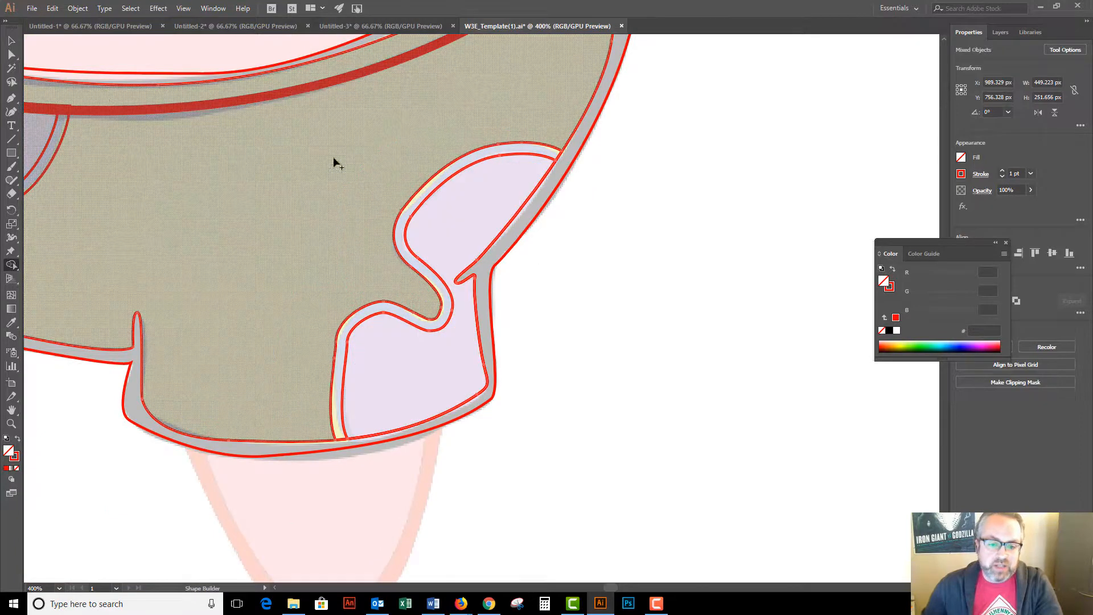
key("v")
left_click(659, 275)
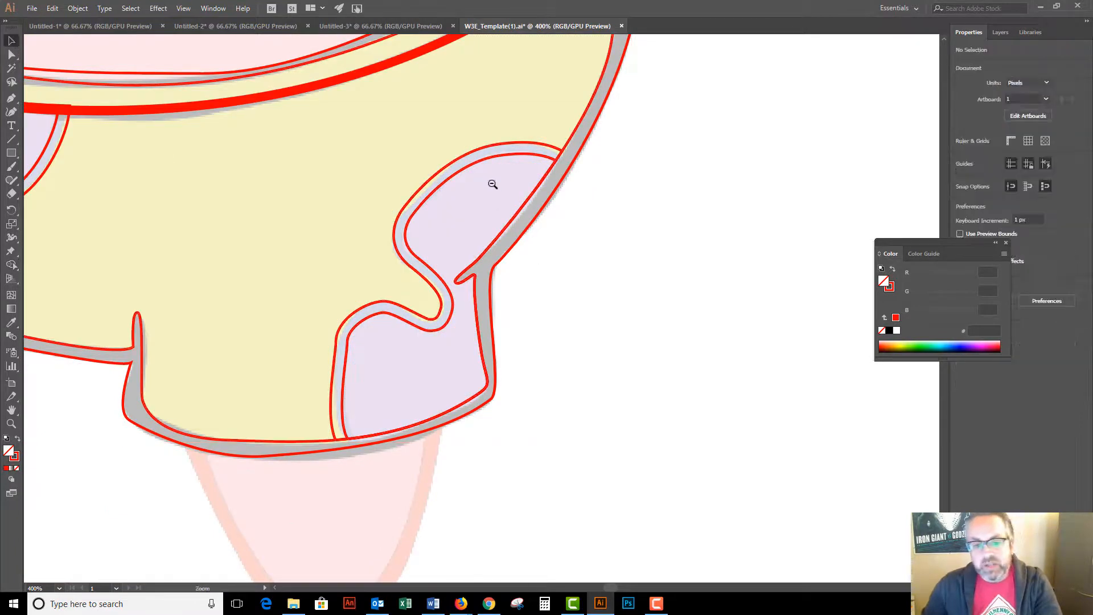
Step: Fill the shorts' outer outline and the waistband line with black, without any stroke
left_click(492, 184, "ctrl+alt")
left_click(492, 183, "ctrl+alt")
left_click_drag(413, 279, 608, 230)
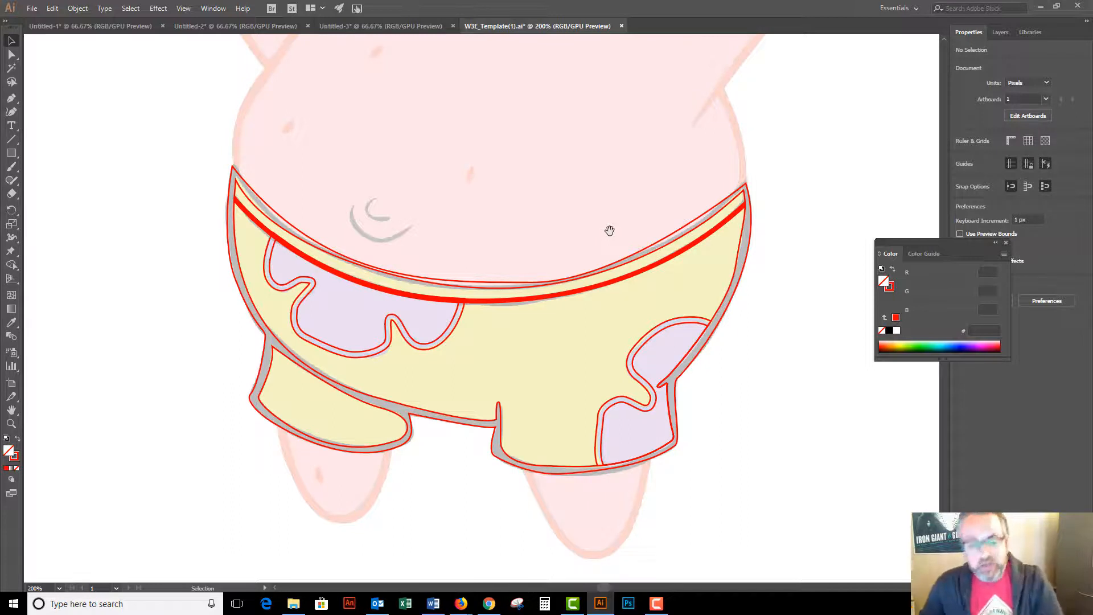
left_click(496, 284)
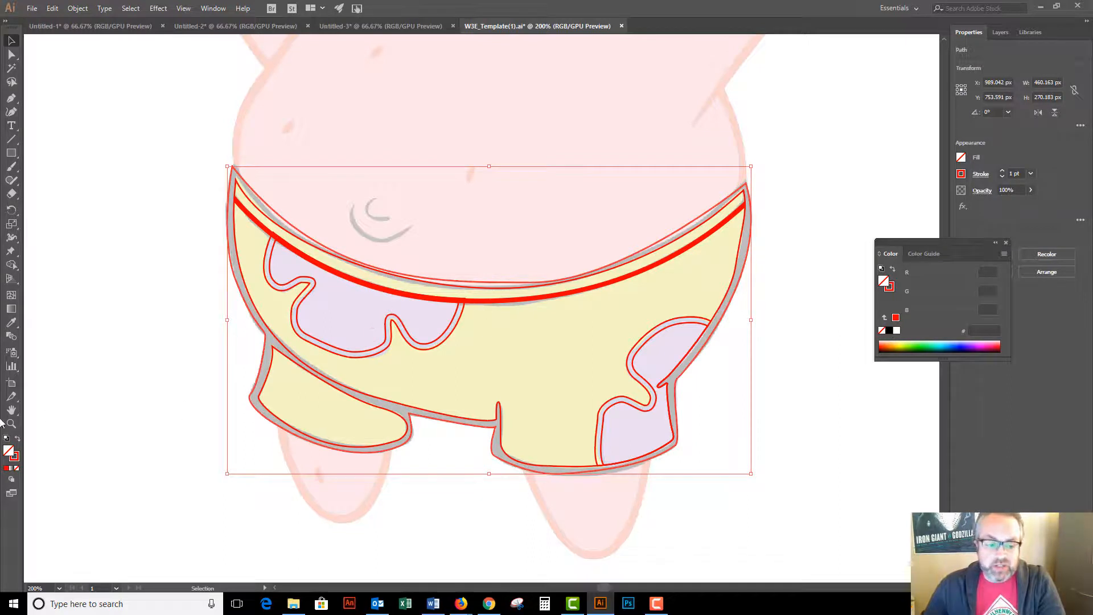
left_click(16, 459)
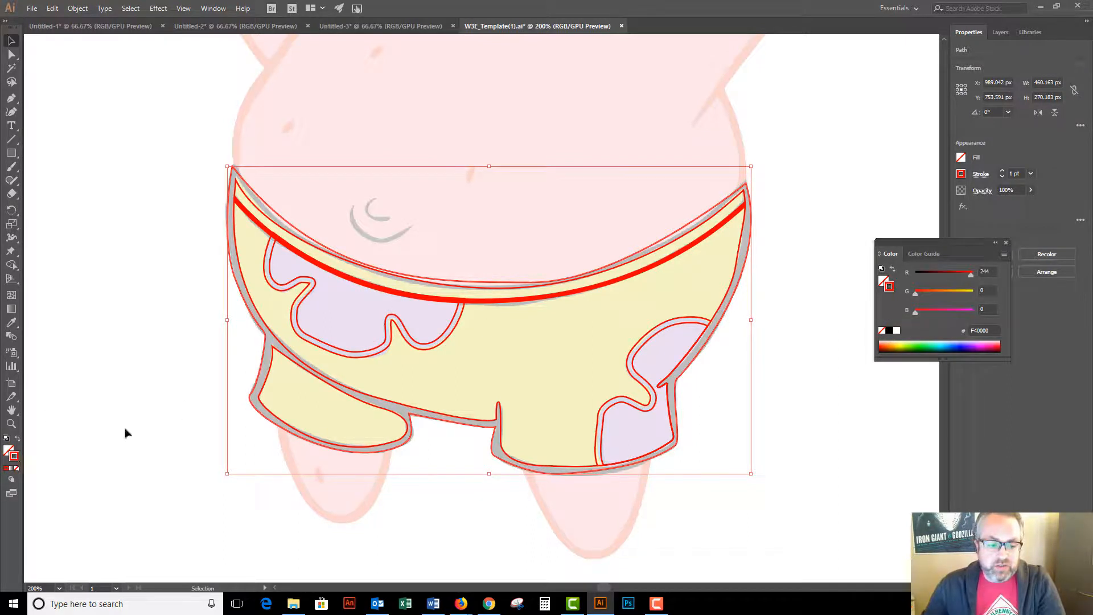
left_click(891, 334)
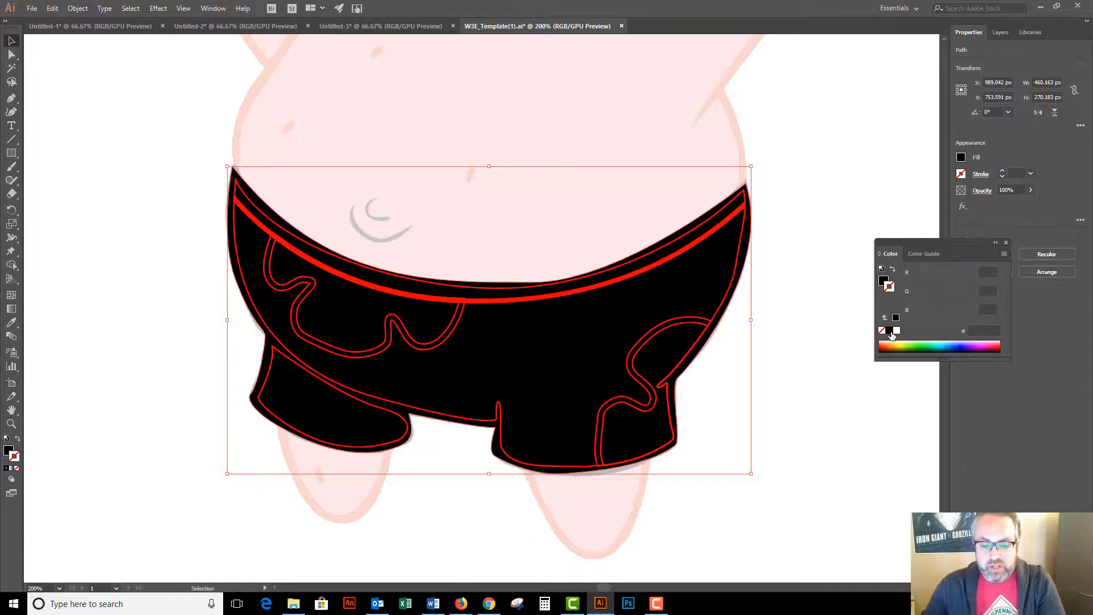
left_click(525, 299)
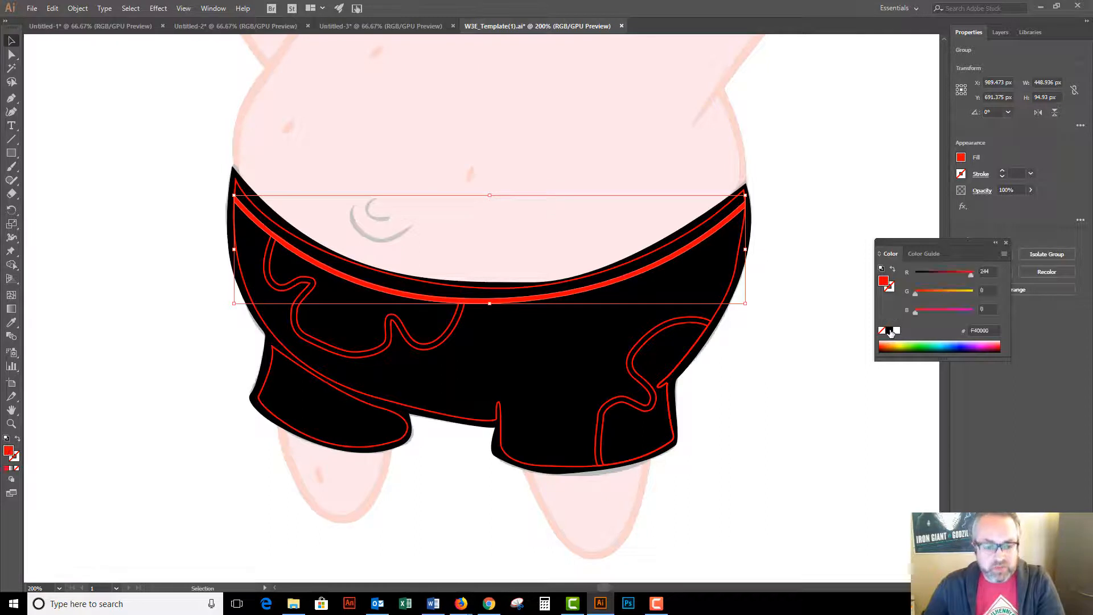
left_click(890, 331)
Step: Draw a 30 px square in the empty area beneath the small color reference and give it a solid red fill without stroke
left_click(614, 274)
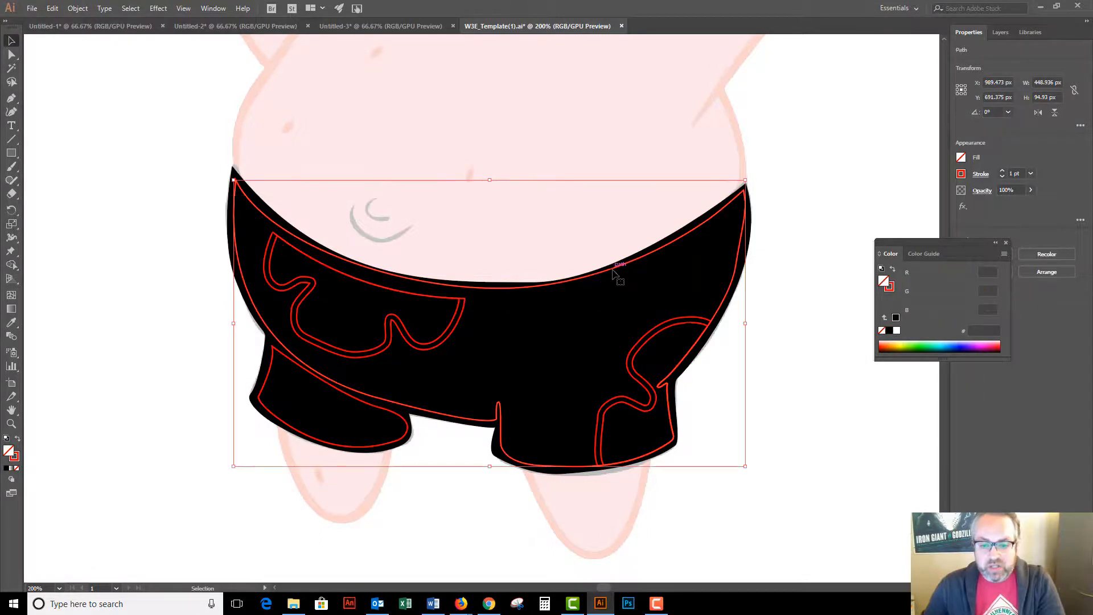
left_click(614, 273, "ctrl+alt")
left_click(552, 325, "ctrl+alt")
left_click_drag(561, 276, 546, 359)
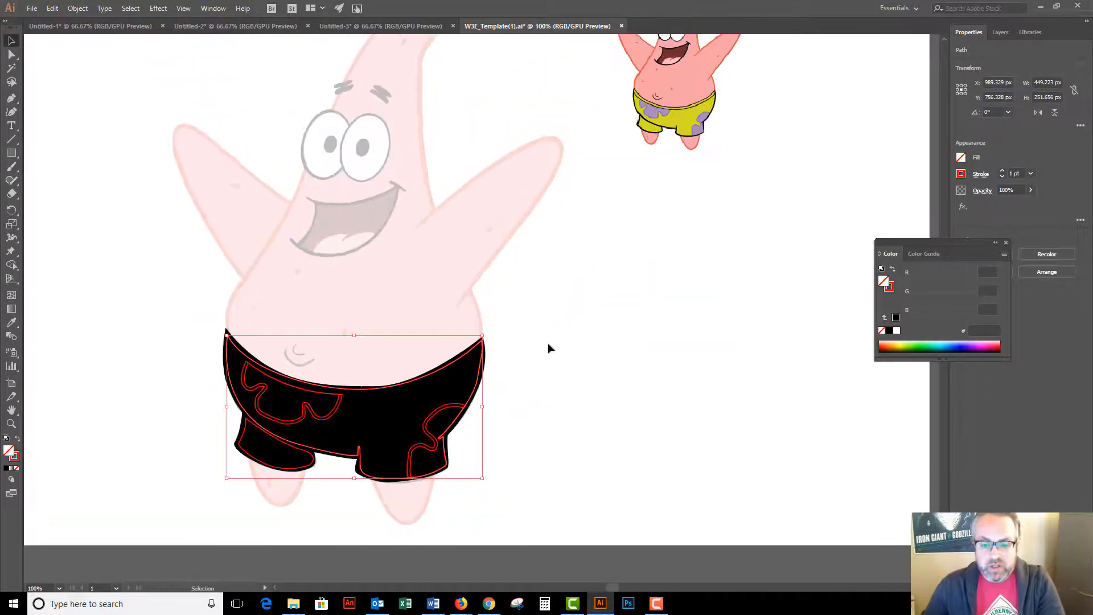
left_click(692, 174)
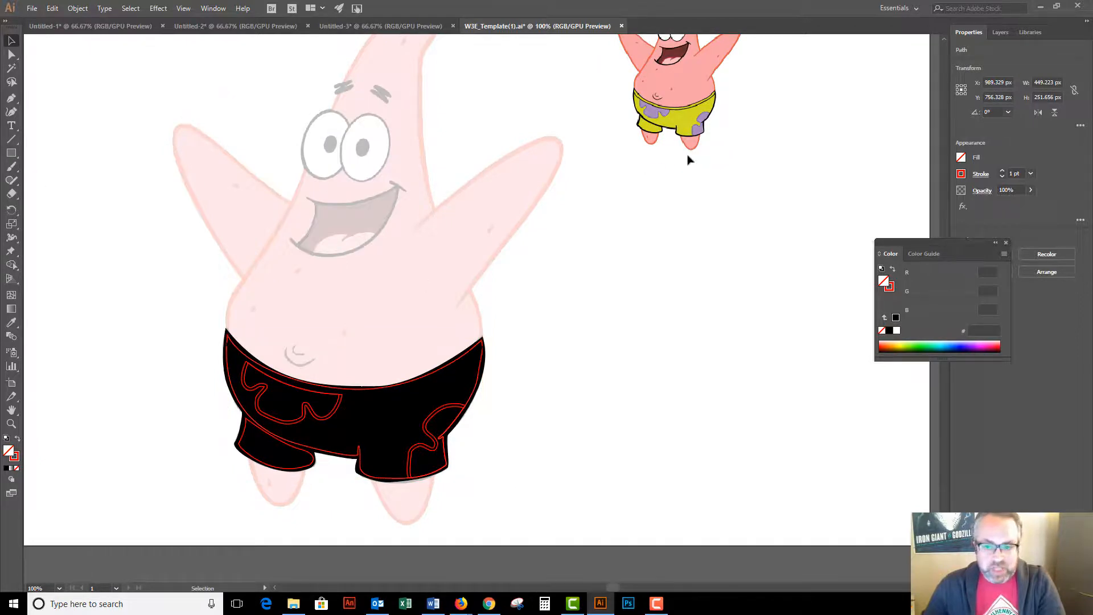
left_click(11, 154)
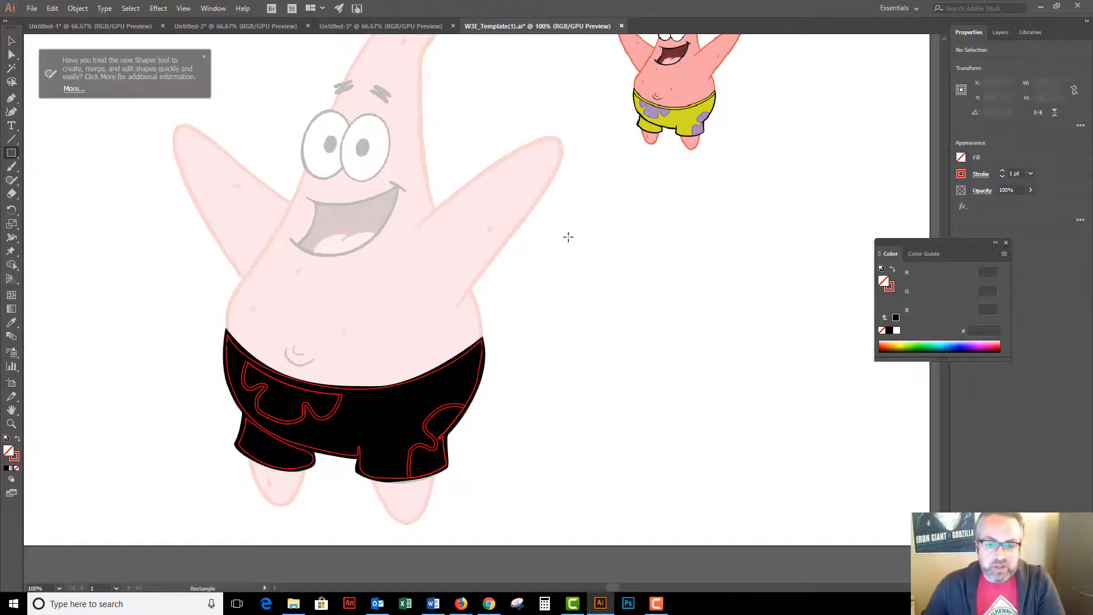
left_click_drag(568, 236, 584, 248)
key("ctrl+z")
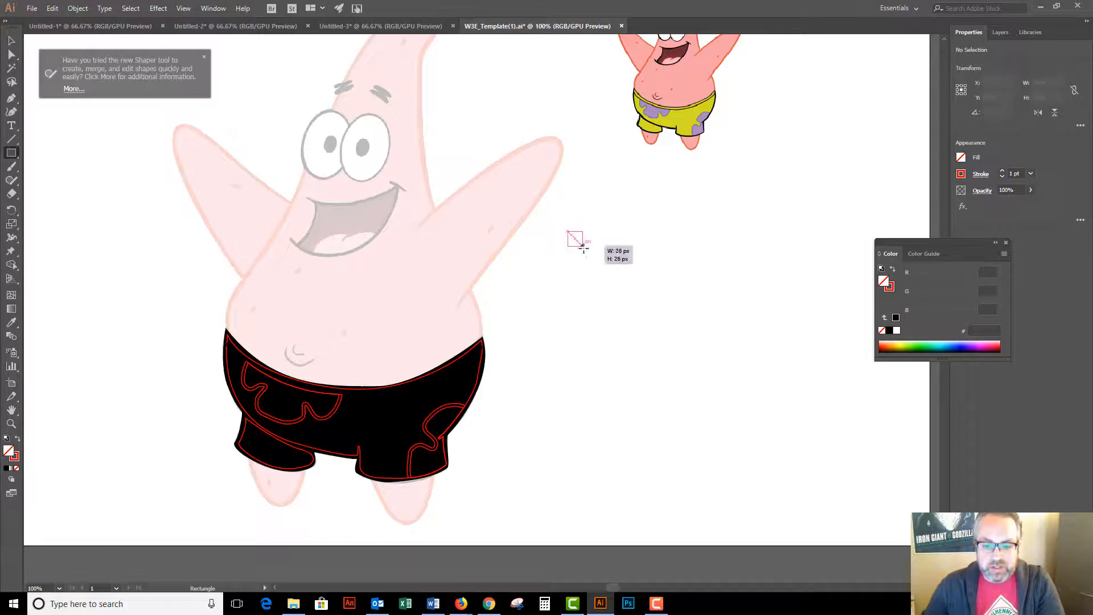
key("shift+x")
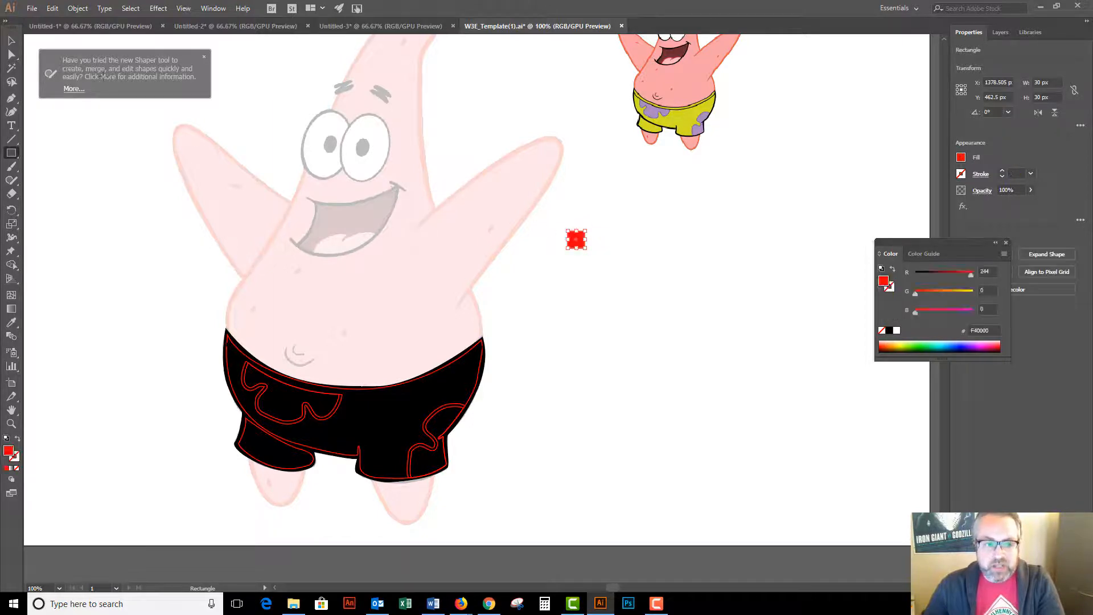
Step: Make two copies of the red square in a row to its right
left_click(12, 40)
left_click(769, 244)
left_click_drag(569, 243, 664, 246)
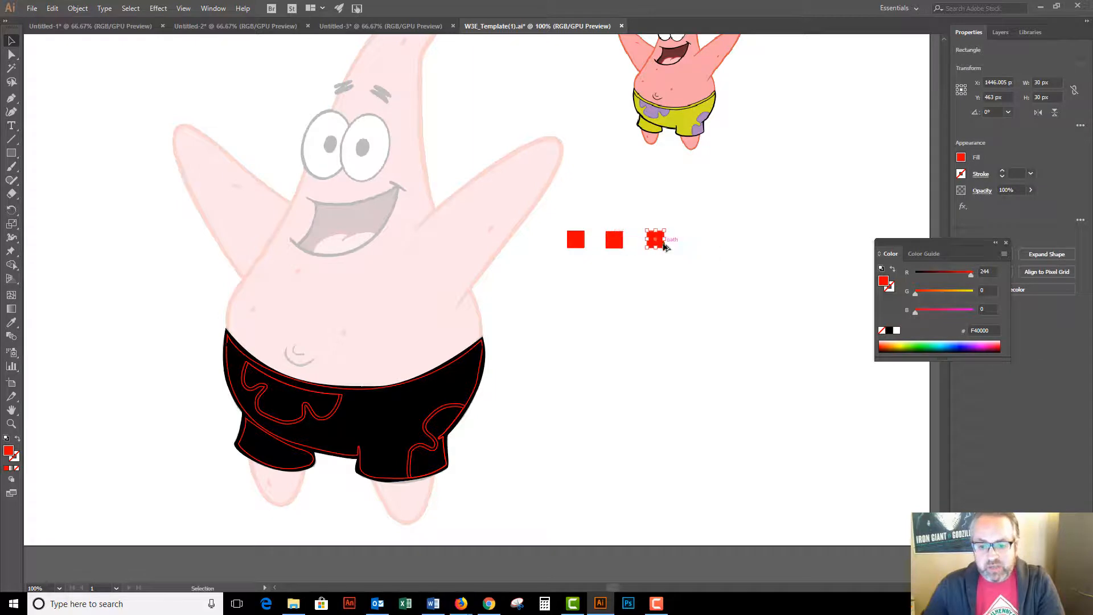
Step: Recolor the rightmost square with the shorts' yellow sampled from the small color reference, deselect it, and ready the Eyedropper for another sample
key("ctrl+plus")
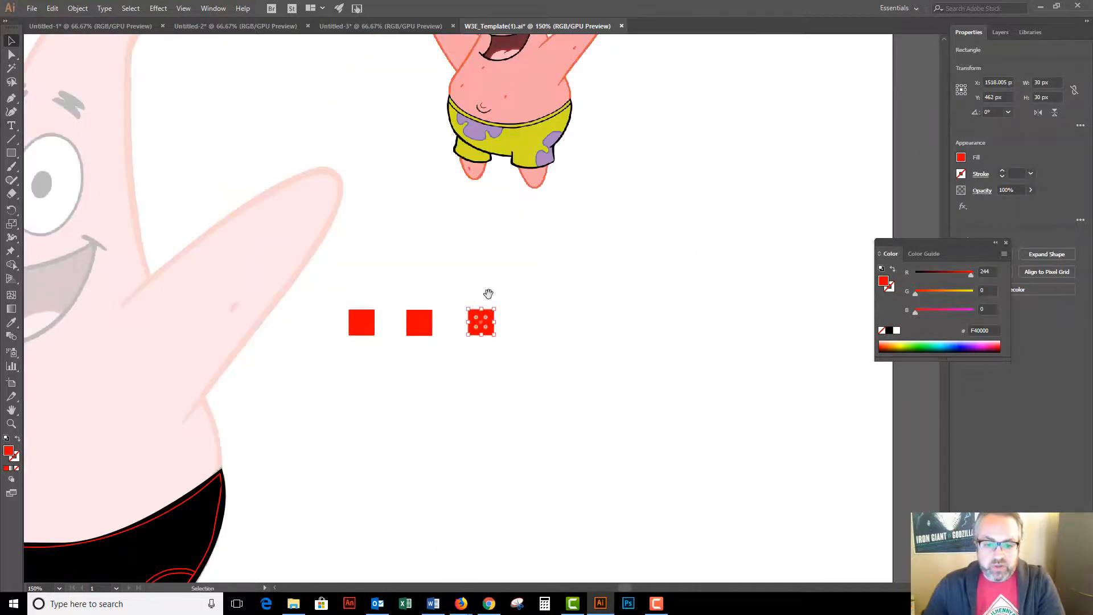
left_click_drag(489, 294, 491, 350)
left_click(494, 256, "ctrl")
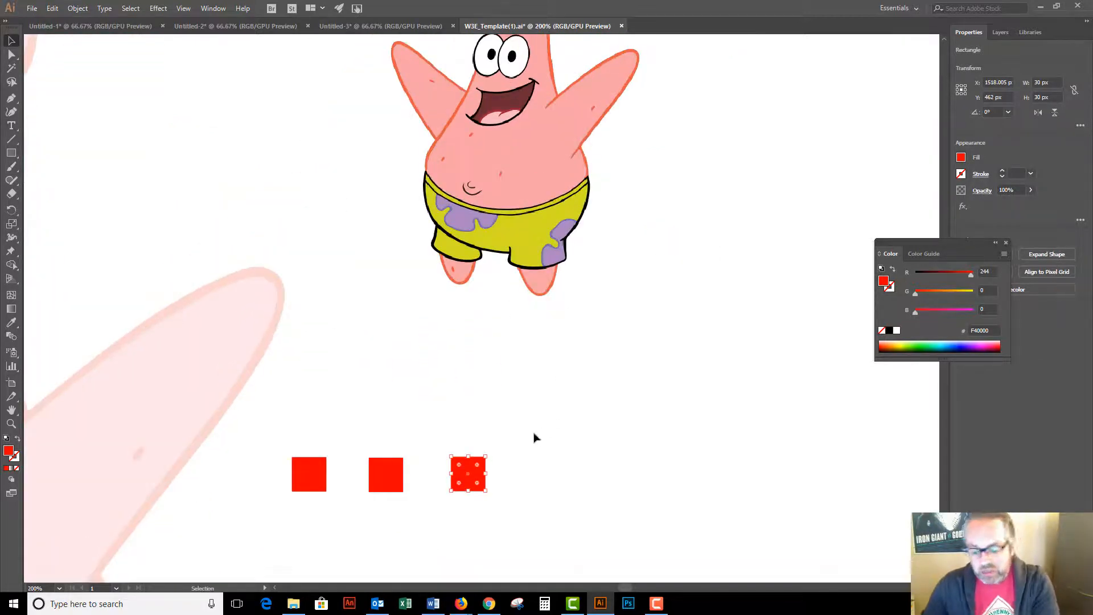
key("i")
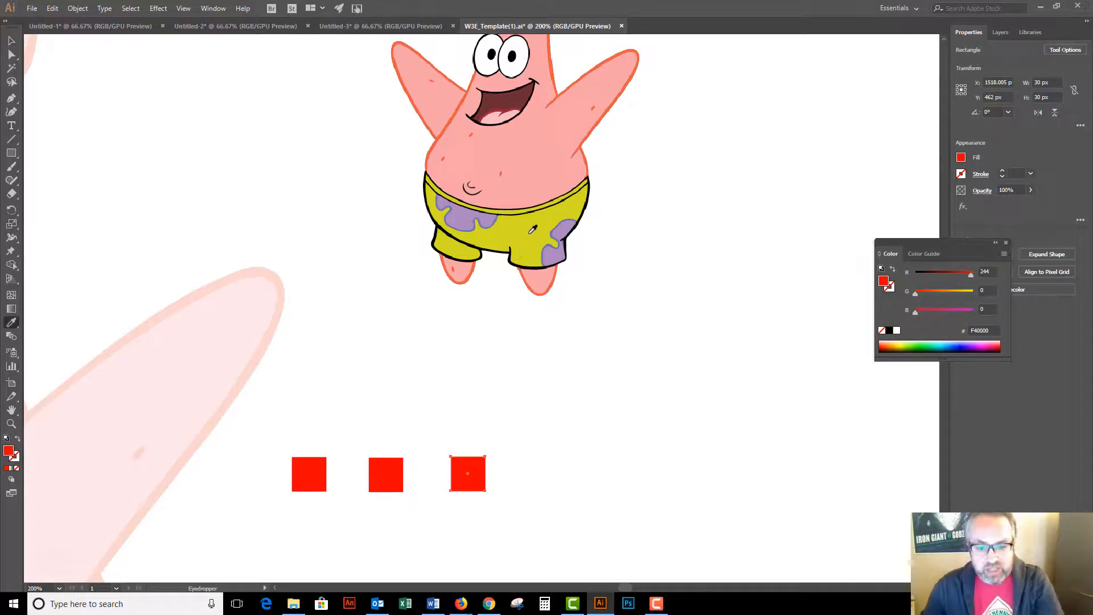
left_click(533, 229)
left_click(12, 42)
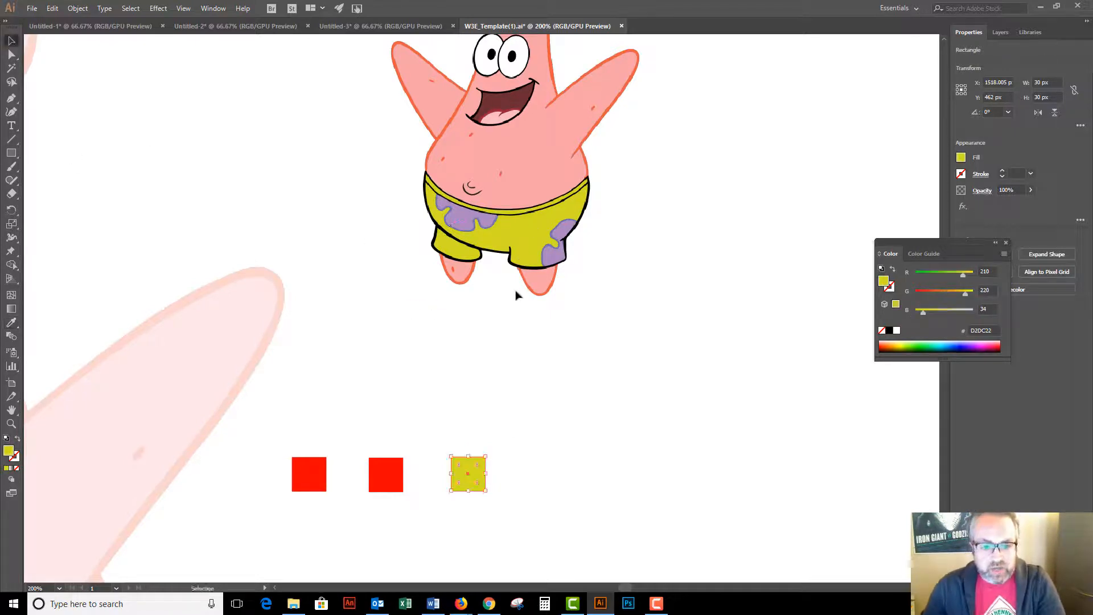
left_click(552, 260)
key("i")
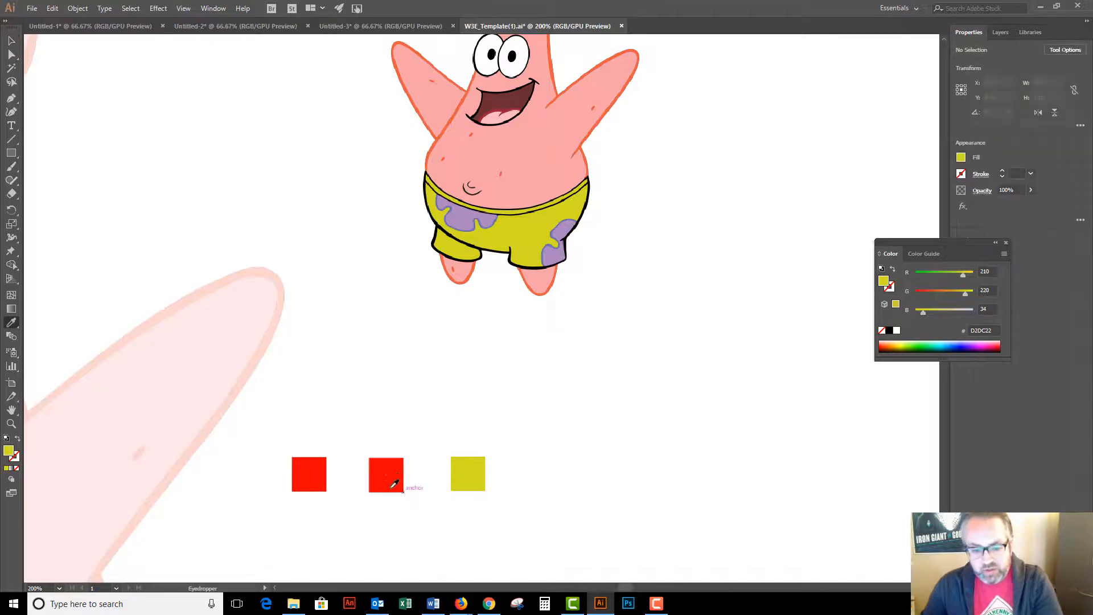
Step: Move the middle red square beside the yellow one and recolor it with the patches' light purple sampled from the small color reference
left_click(392, 481)
left_click(12, 41)
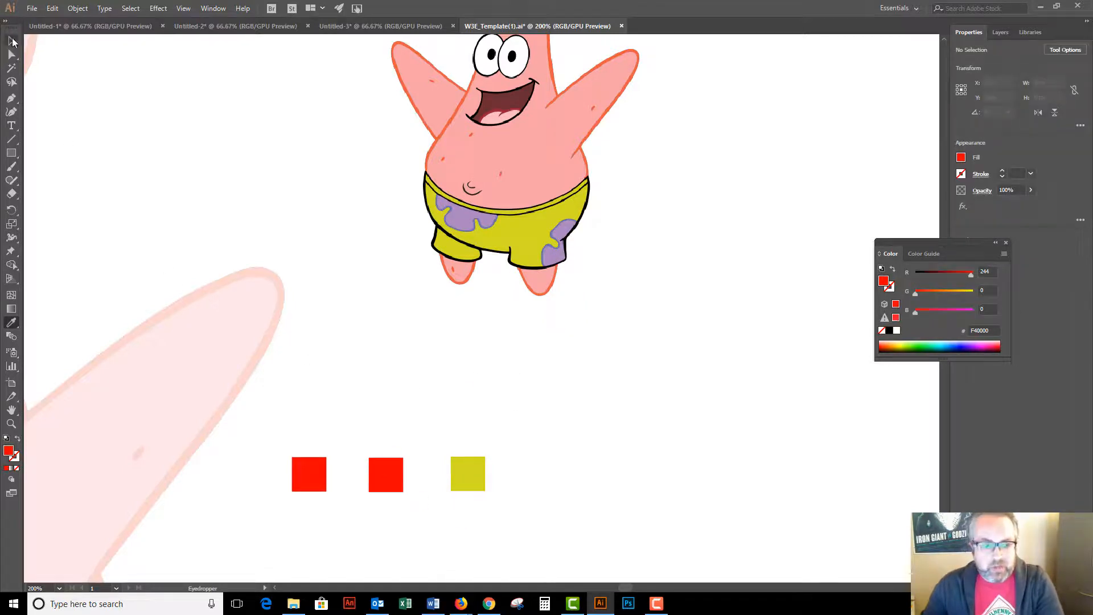
left_click_drag(392, 488, 427, 479)
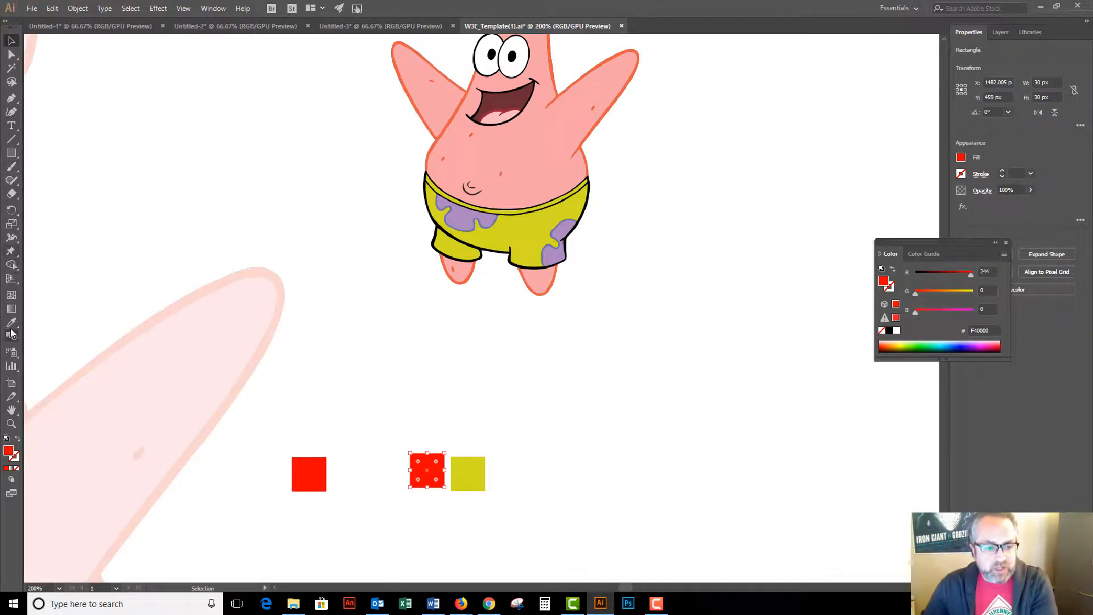
left_click(11, 322)
left_click(531, 223)
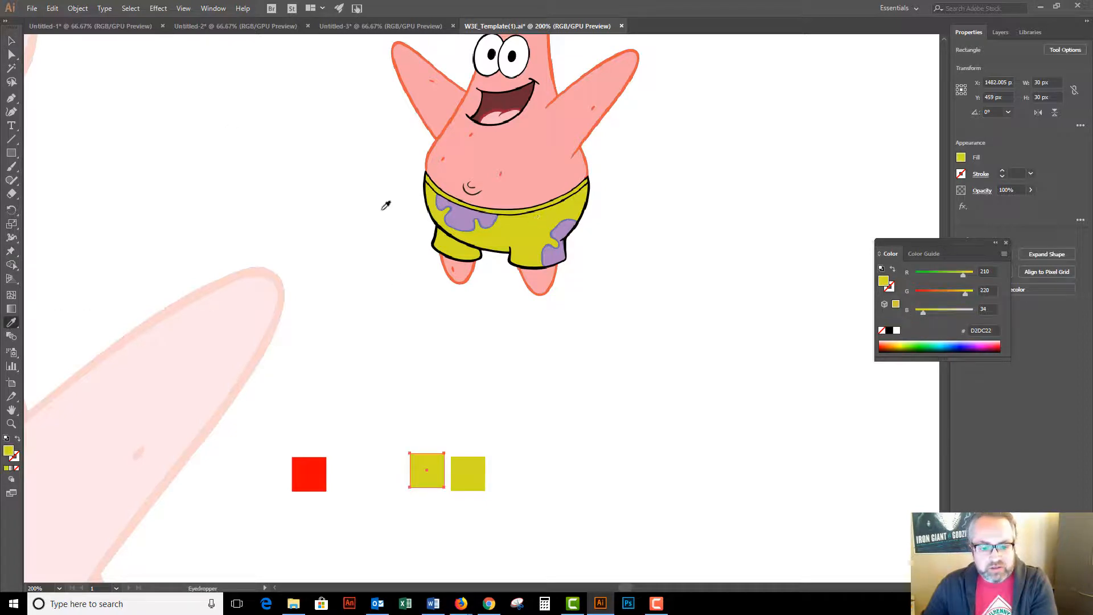
left_click(549, 254)
key("v")
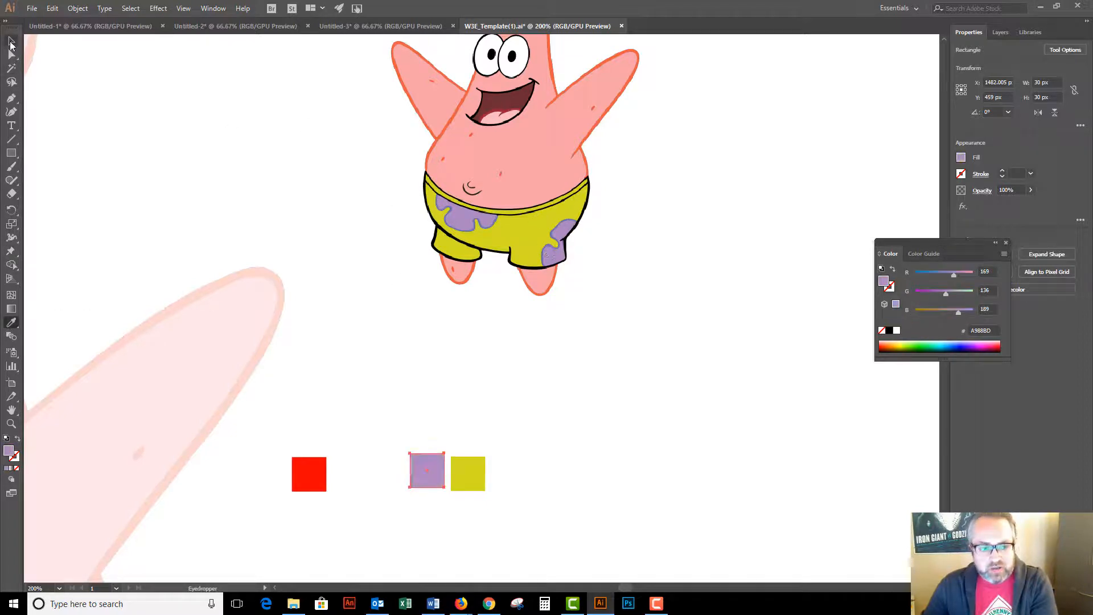
left_click(357, 315)
Step: Move the remaining red square closer to the light purple one and recolor it with the patch outline color sampled from the small reference
left_click_drag(319, 474, 380, 474)
key("i")
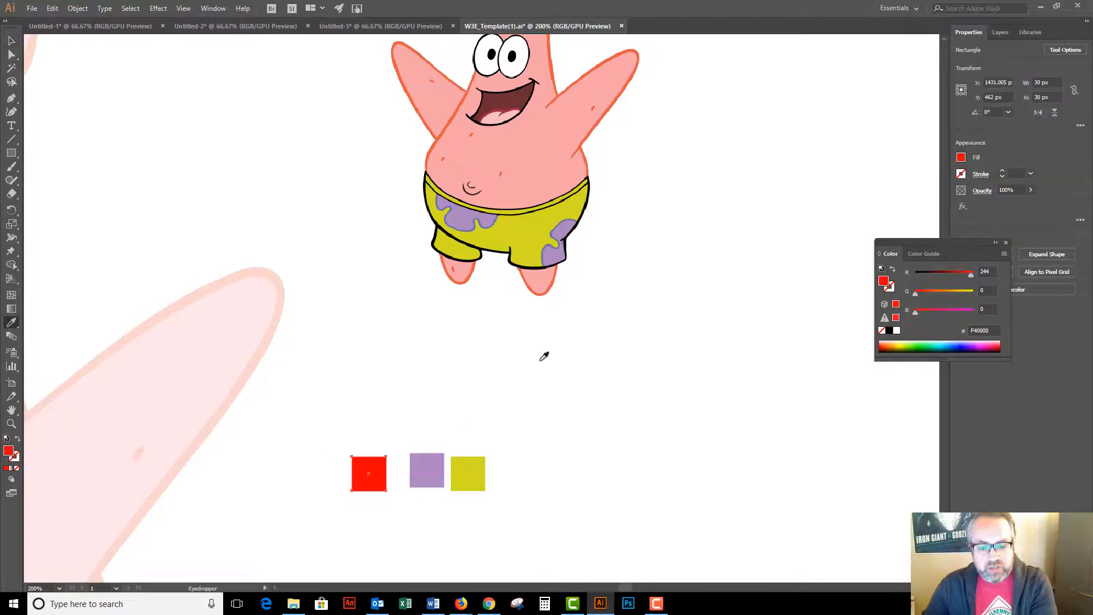
left_click(548, 248)
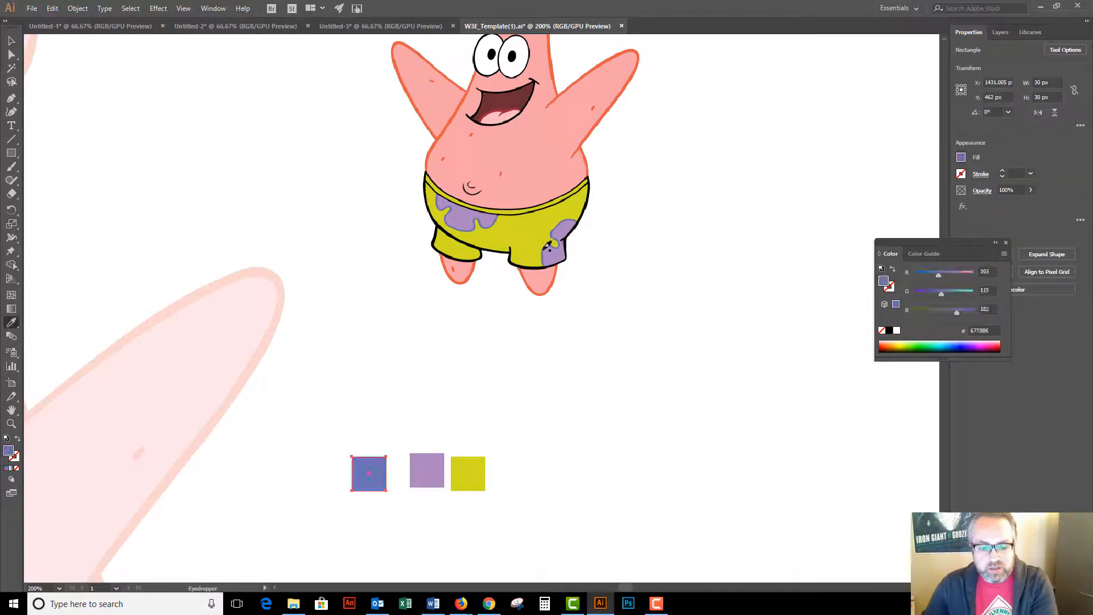
scroll(549, 330, "up", 3)
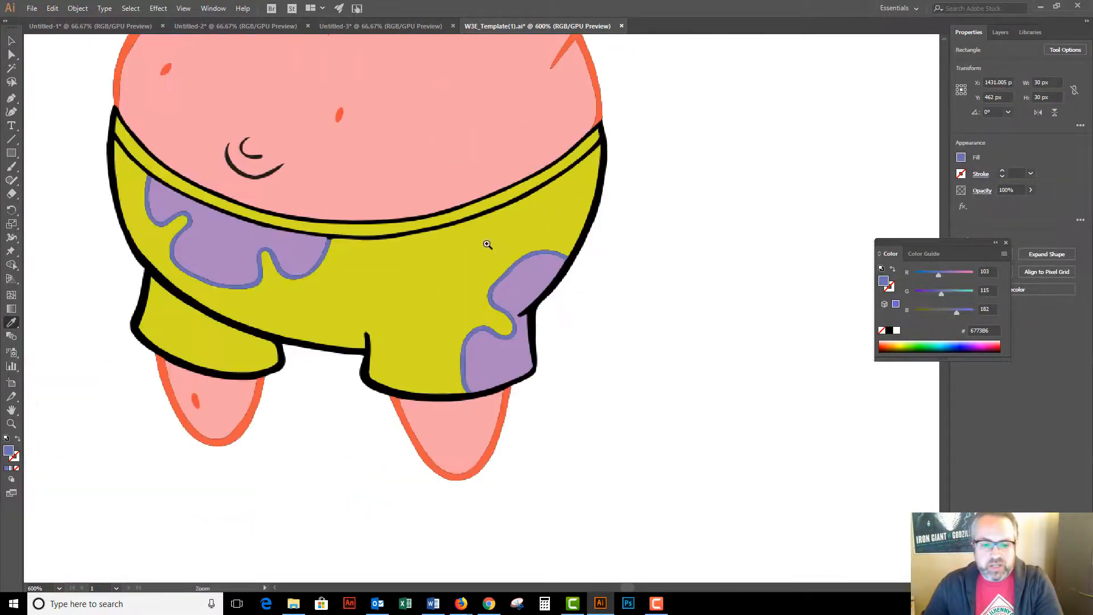
scroll(484, 365, "down", 3)
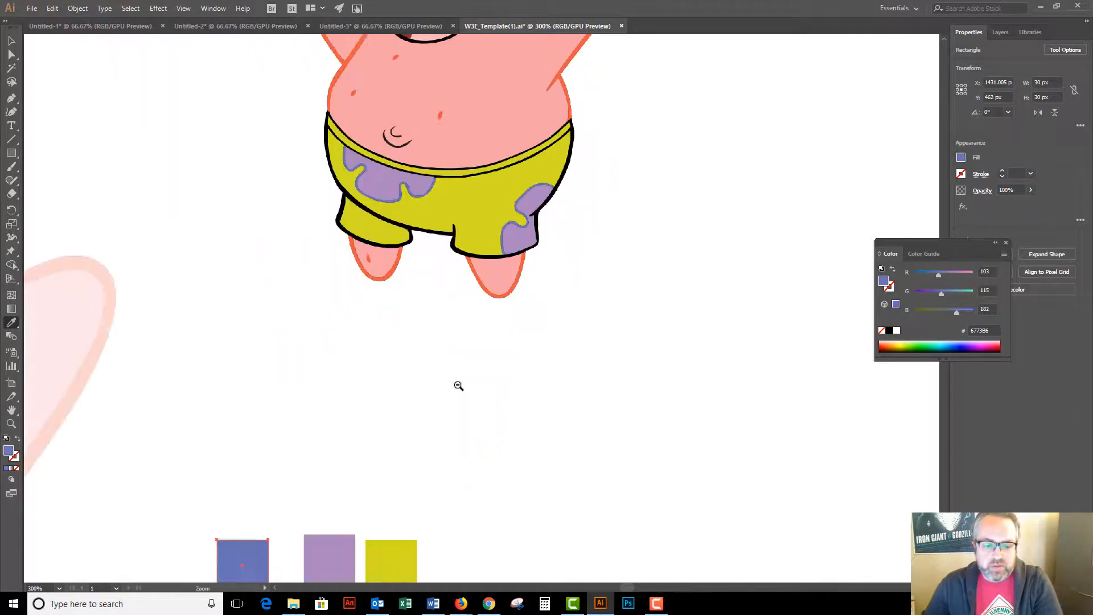
key("v")
left_click(334, 234)
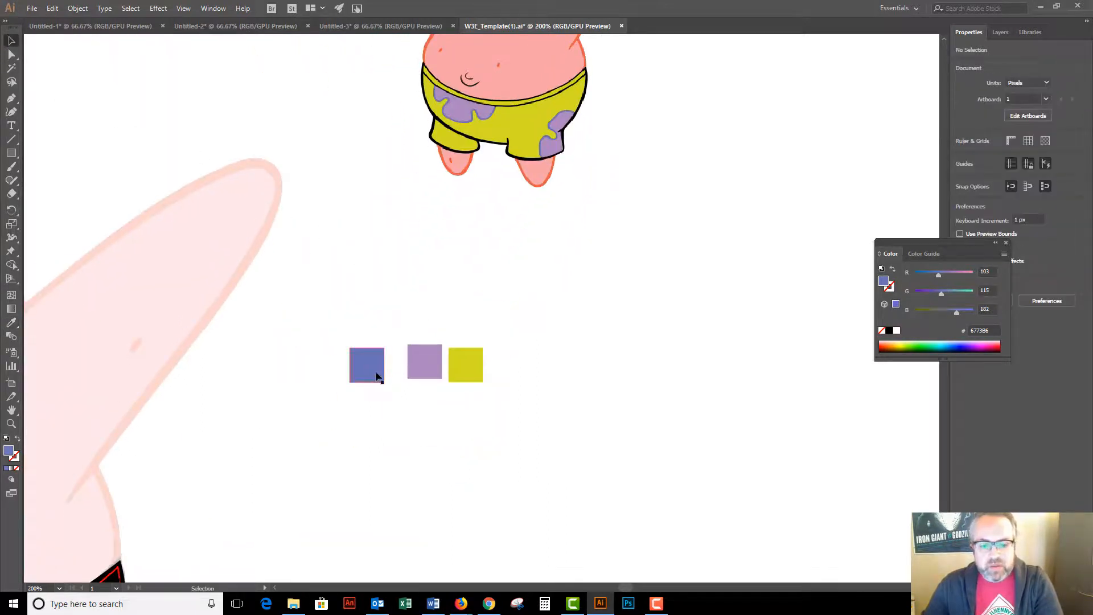
Step: Apply the light purple swatch's color to the leftmost square and darken its fill to 6A4882
left_click(370, 366)
key("i")
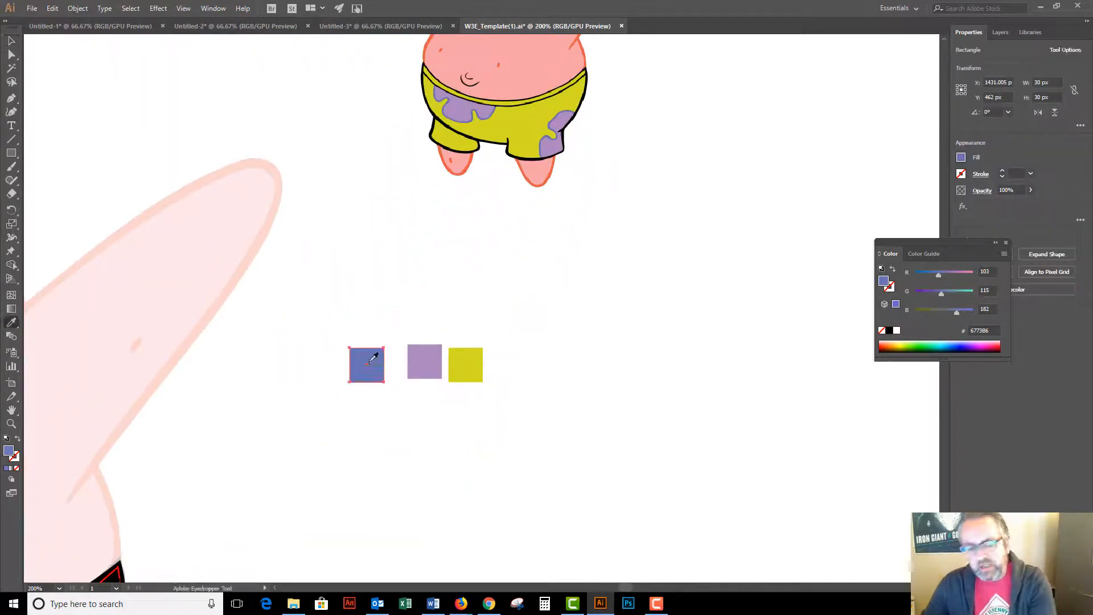
left_click(430, 364)
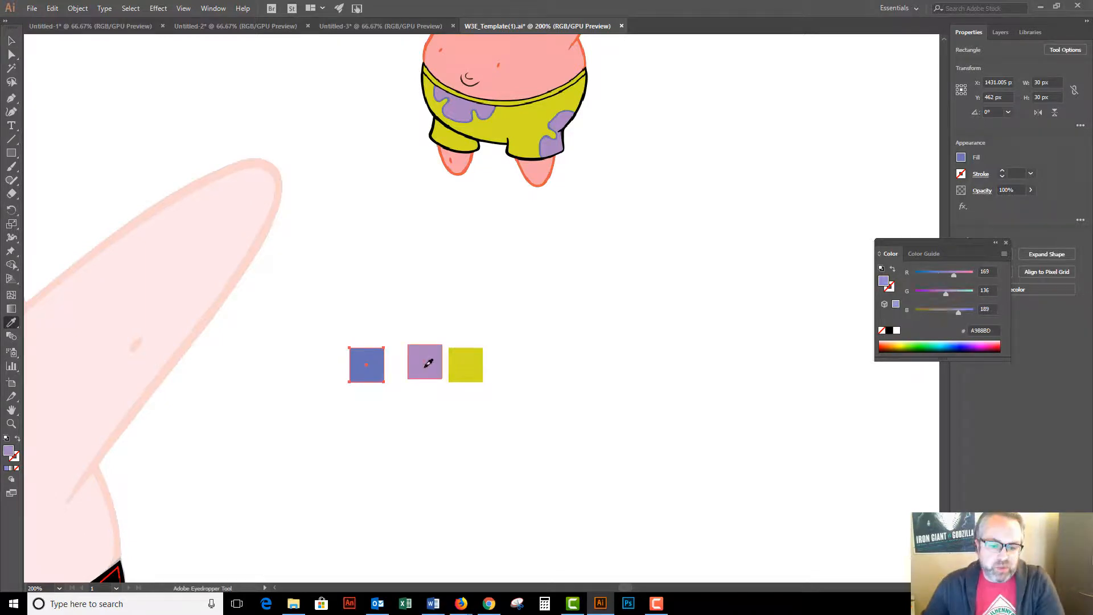
double_click(8, 453)
left_click_drag(459, 268, 462, 294)
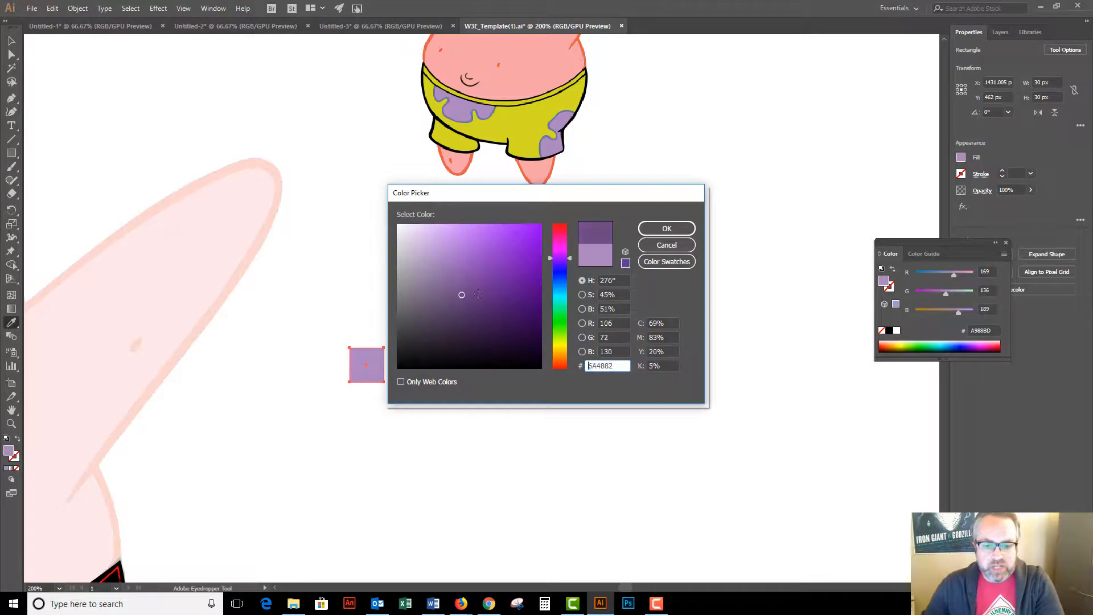
left_click(665, 228)
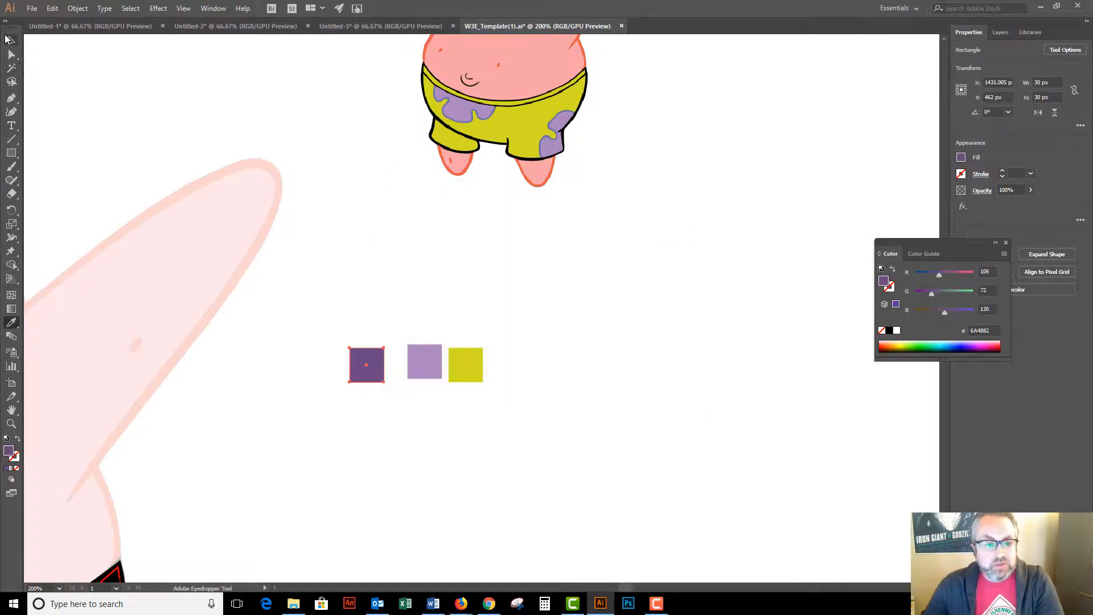
Step: Move the light purple and yellow squares closer to the dark purple one to tighten the row of swatches
left_click(8, 39)
left_click(440, 398)
left_click(415, 367)
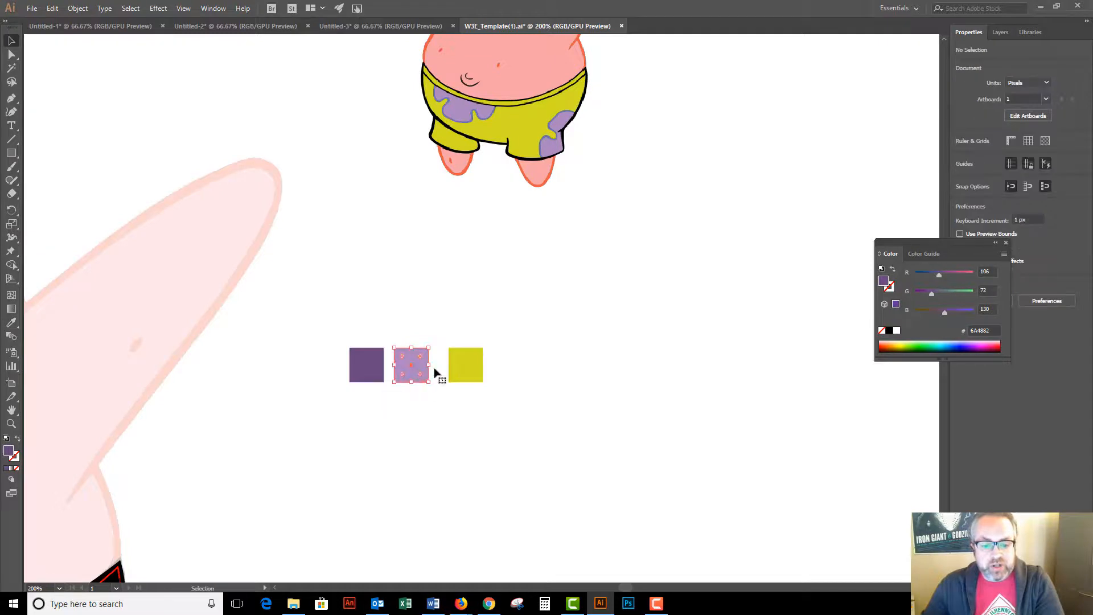
left_click_drag(463, 365, 451, 369)
Step: Copy the dark purple square beneath the row and recolor the copy with Patrick's body pink sampled from the reference
left_click_drag(376, 372, 401, 411)
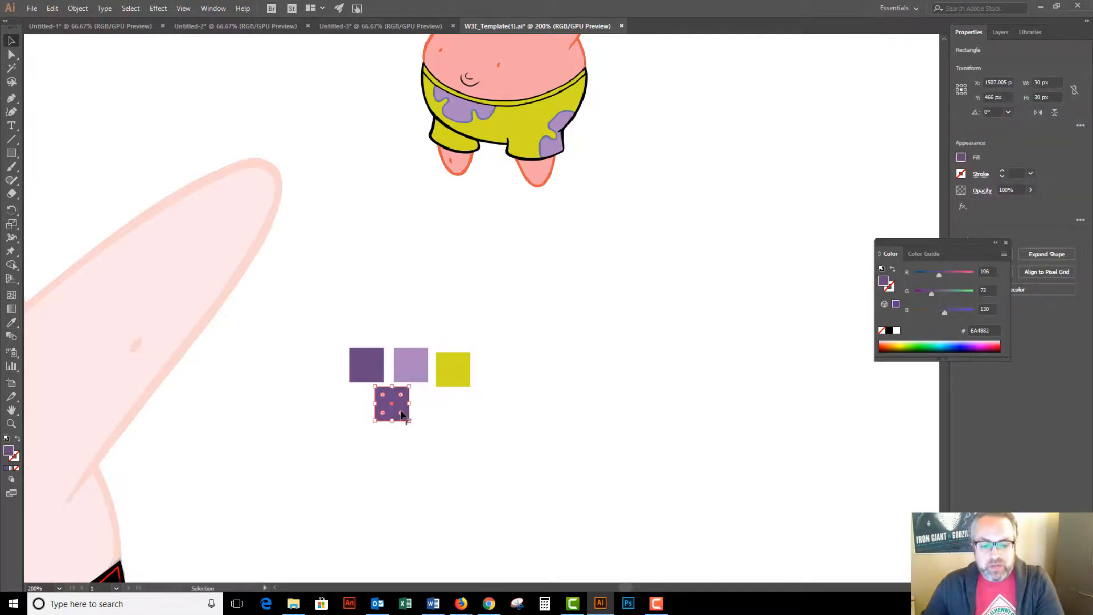
key("i")
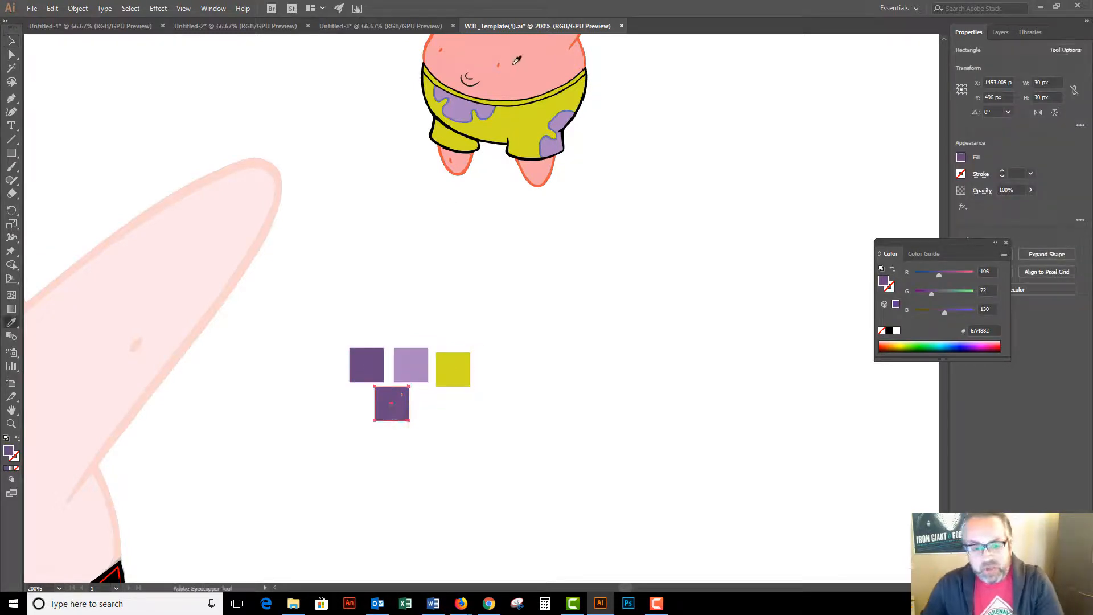
left_click(274, 170)
left_click(11, 41)
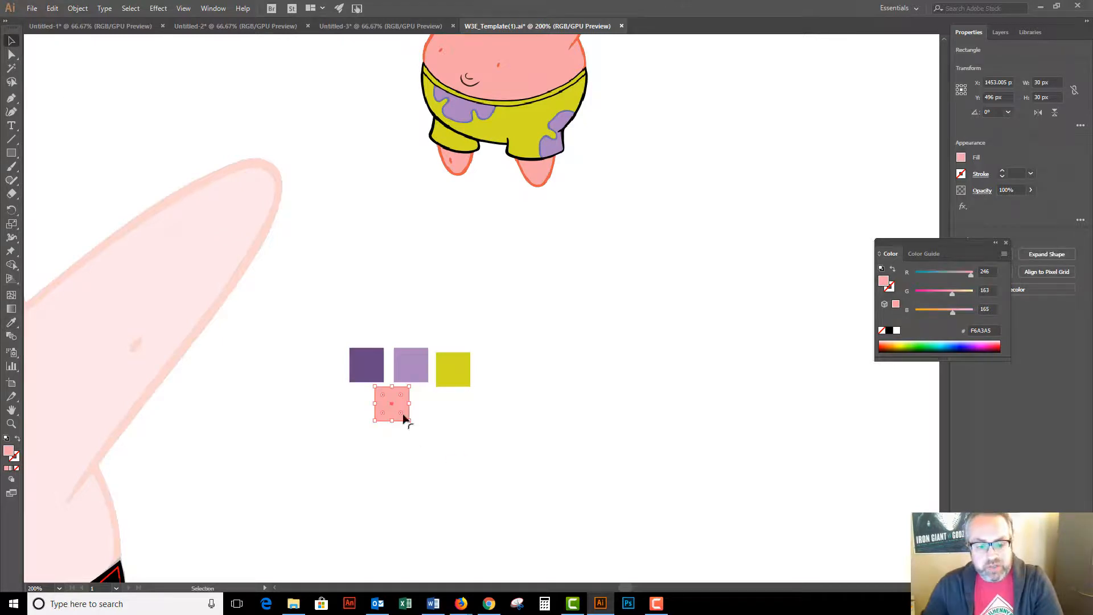
Step: Copy the pink square to its right, set the copy's fill to the darker red CE525B, and deselect it
left_click_drag(401, 407, 450, 412)
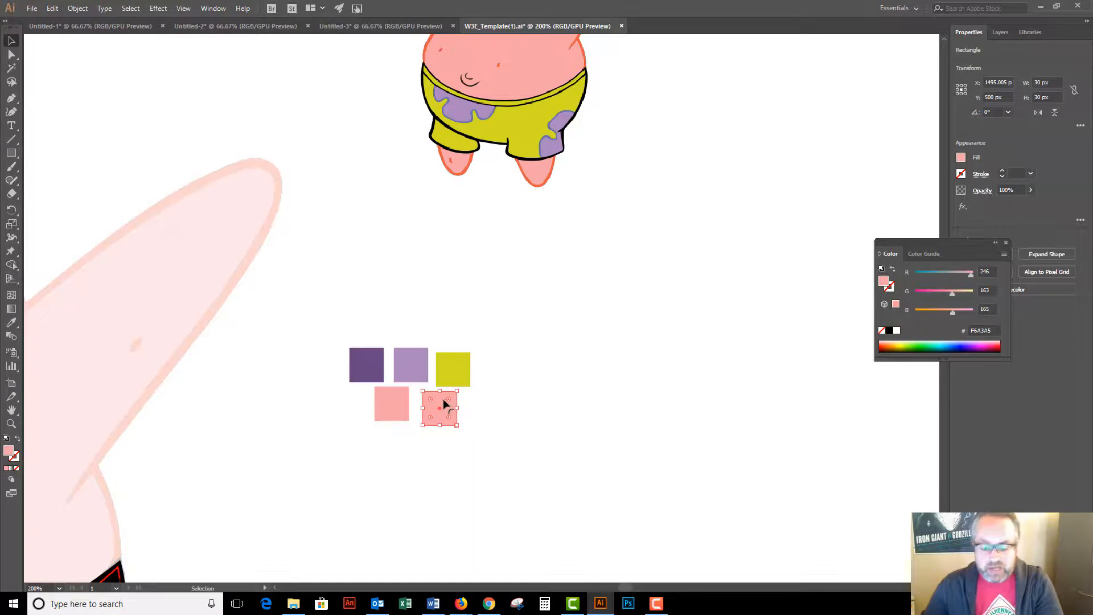
double_click(8, 453)
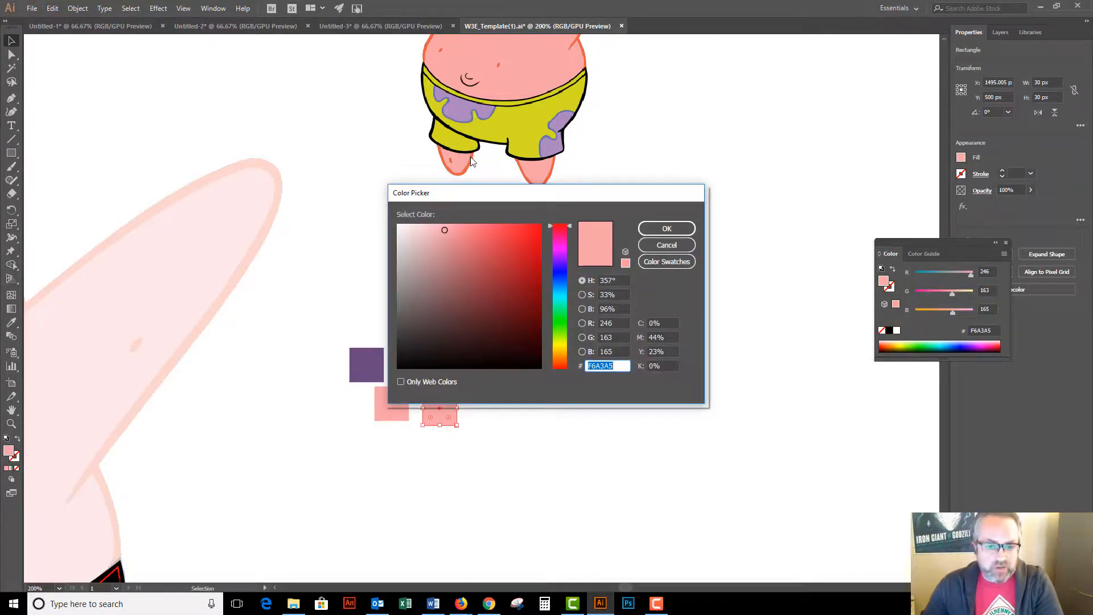
mouse_move(447, 232)
left_mouse_down()
mouse_move(442, 259)
mouse_move(459, 240)
mouse_move(485, 251)
left_mouse_up()
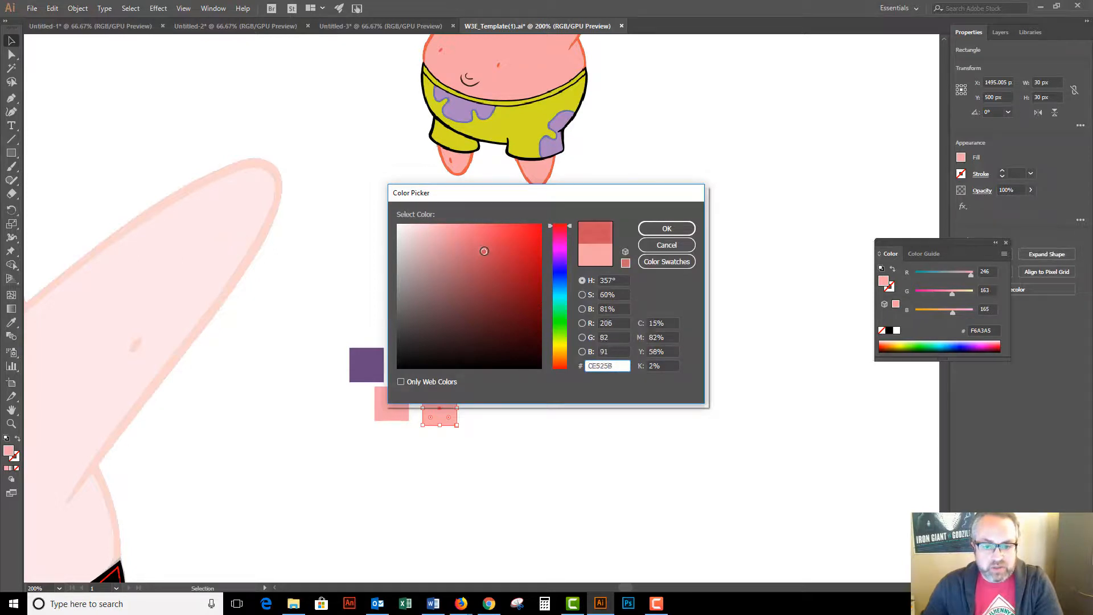
left_click(667, 228)
left_click(608, 420)
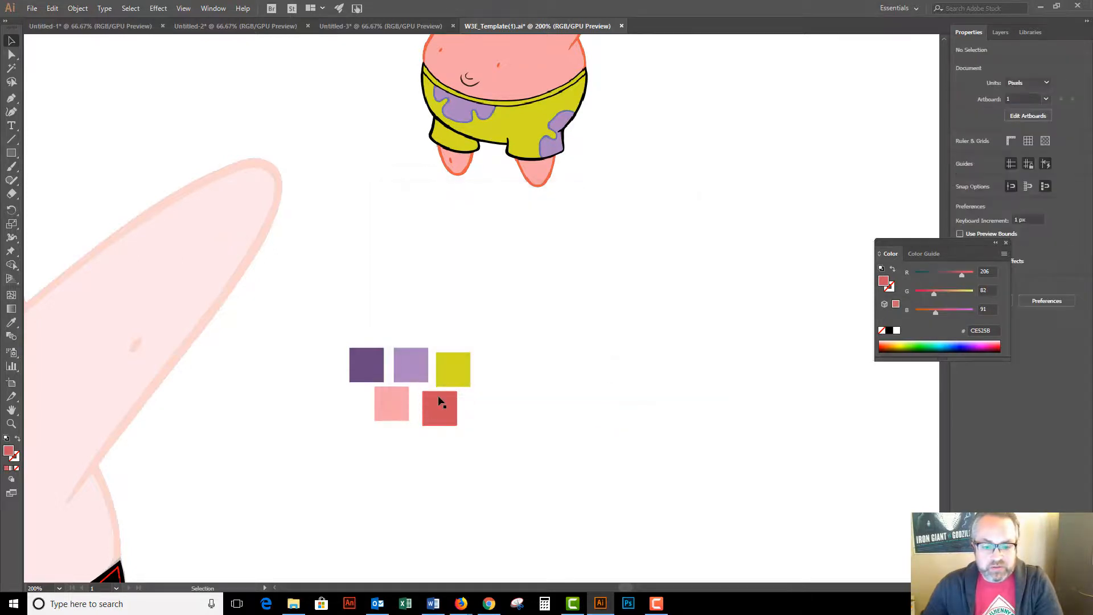
Step: Select all five color swatches and move them together to the empty area beside the large Patrick tracing, above the shorts
left_click_drag(442, 401, 569, 323)
left_click_drag(631, 273, 472, 361)
left_click_drag(498, 298, 295, 386)
left_click_drag(474, 469, 689, 367)
left_click_drag(586, 415, 666, 361)
left_click(667, 361)
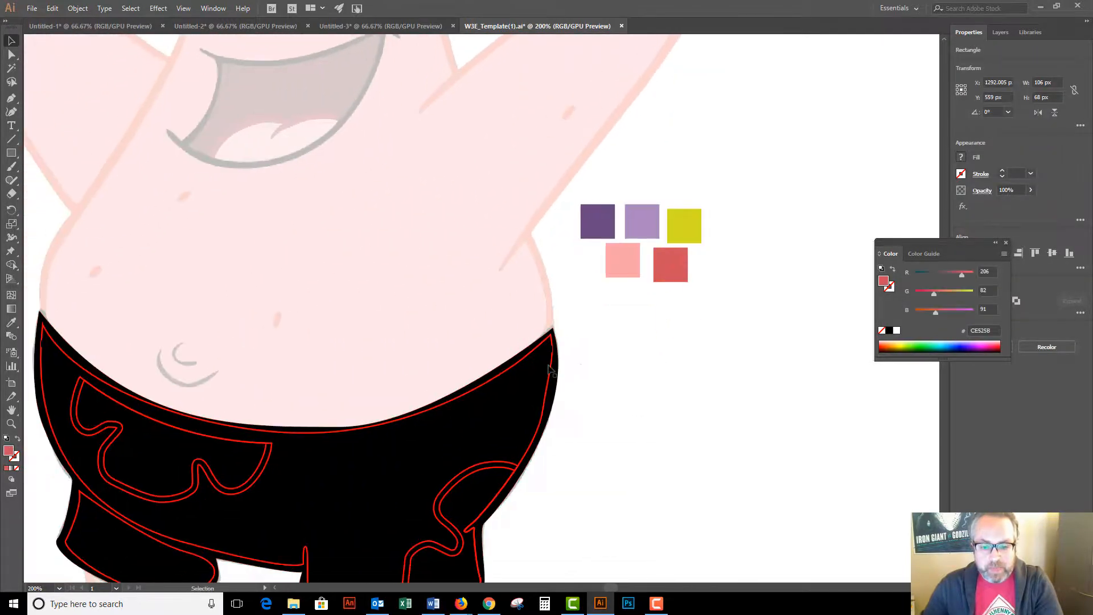
Step: Fill the shorts' main inner shape with the yellow swatch's color, without stroke, and deselect it
left_click(516, 368)
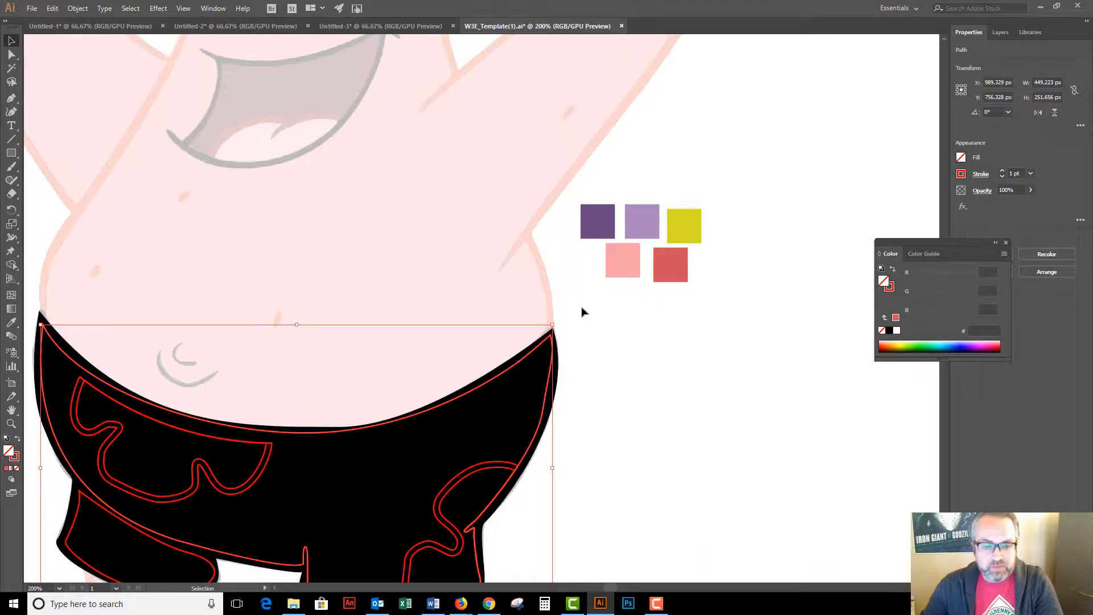
key("i")
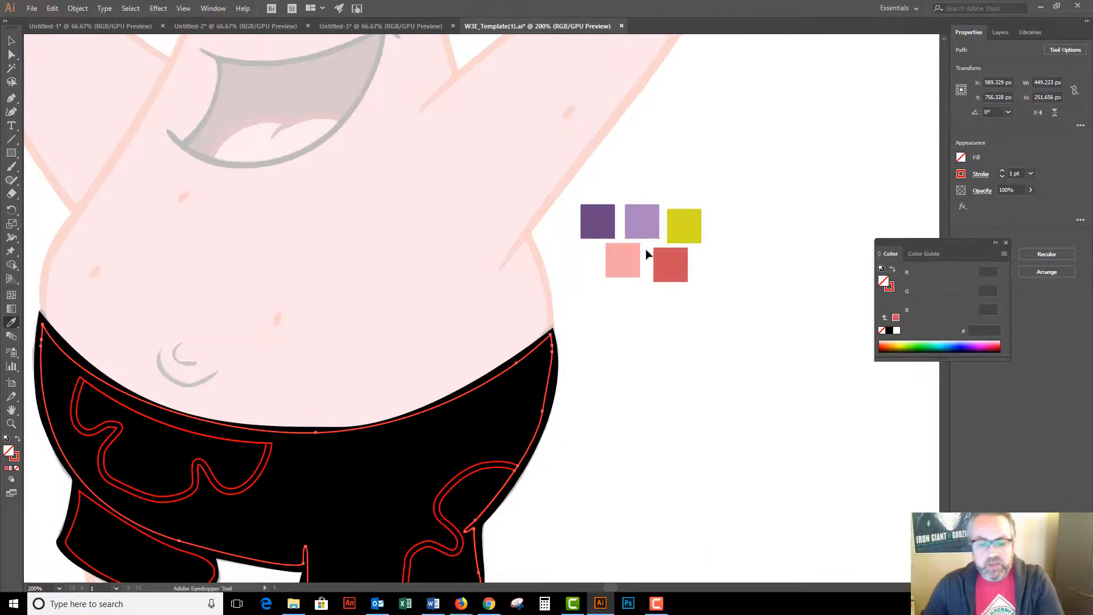
left_click(686, 224)
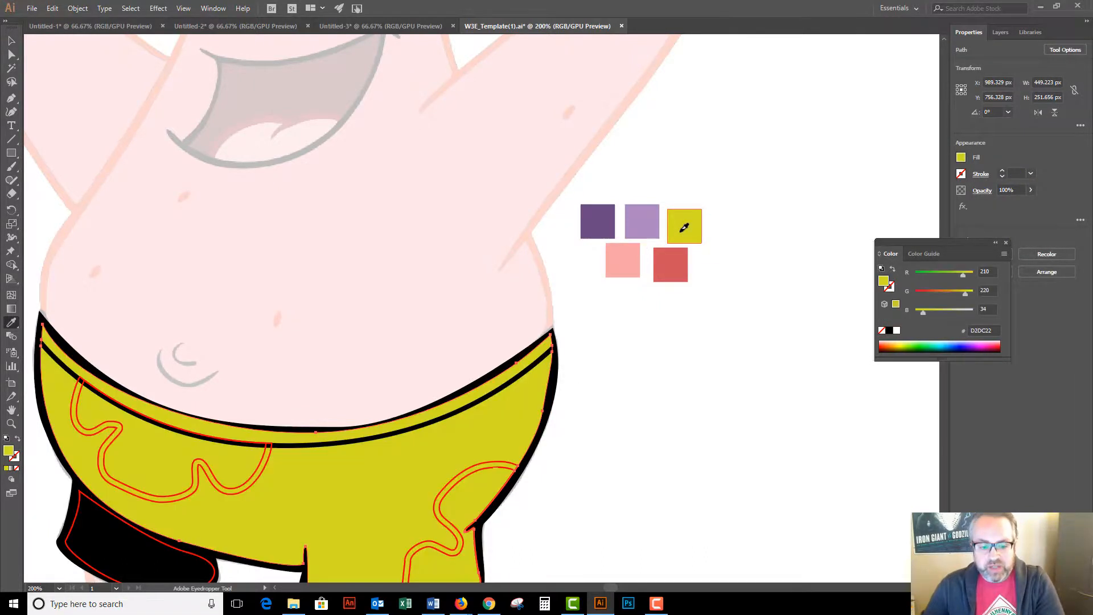
left_click(11, 44)
left_click(615, 442)
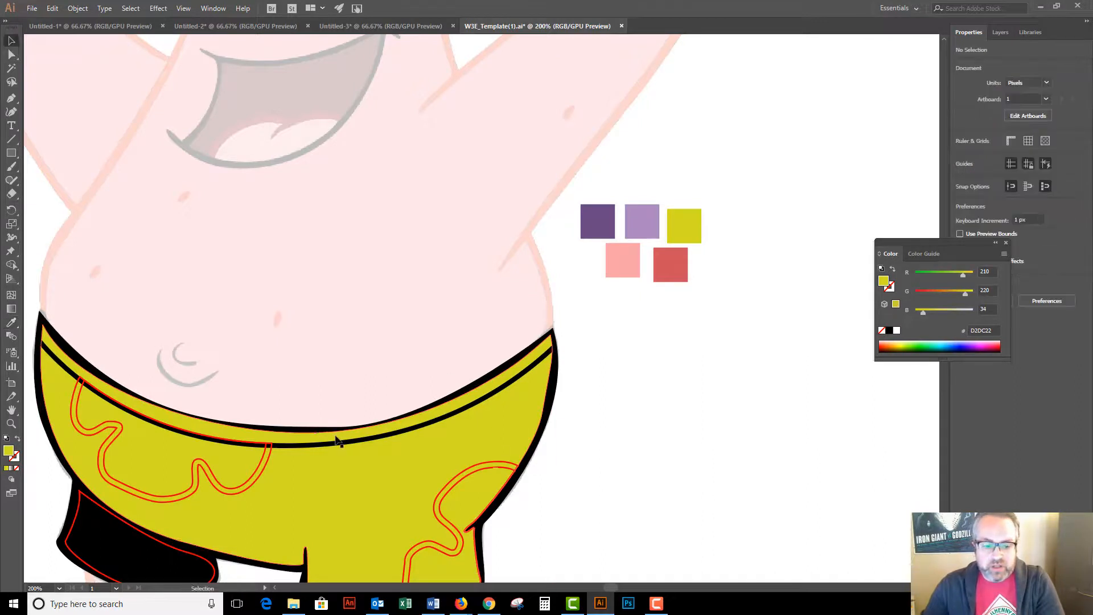
Step: Fill the inner shapes of both patches on the shorts with the light purple swatch's color and deselect them
left_click(258, 469)
left_click(257, 464)
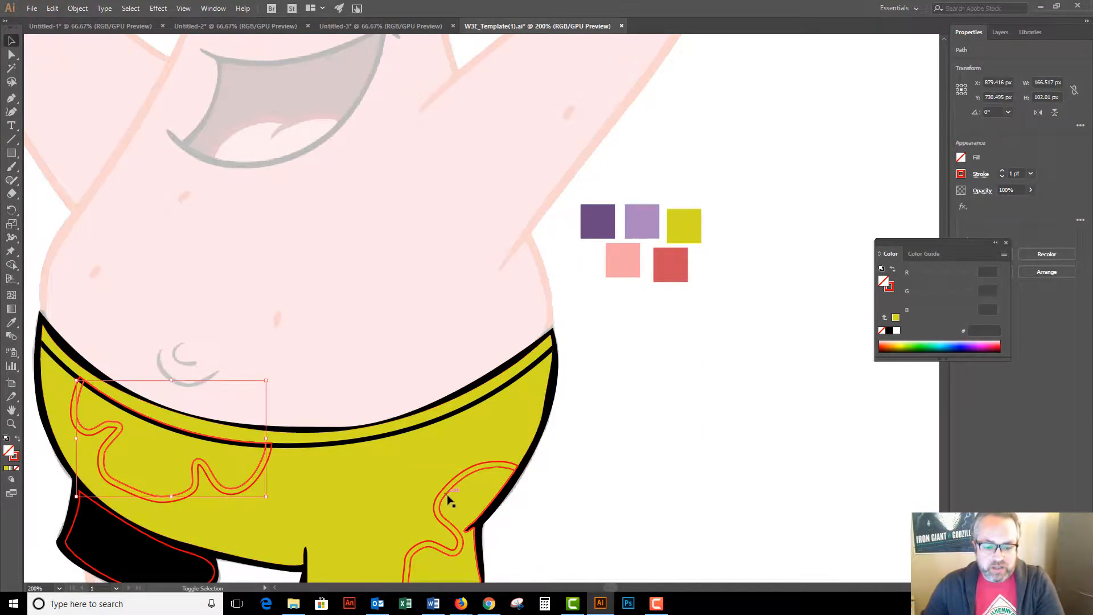
left_click(448, 499, "shift")
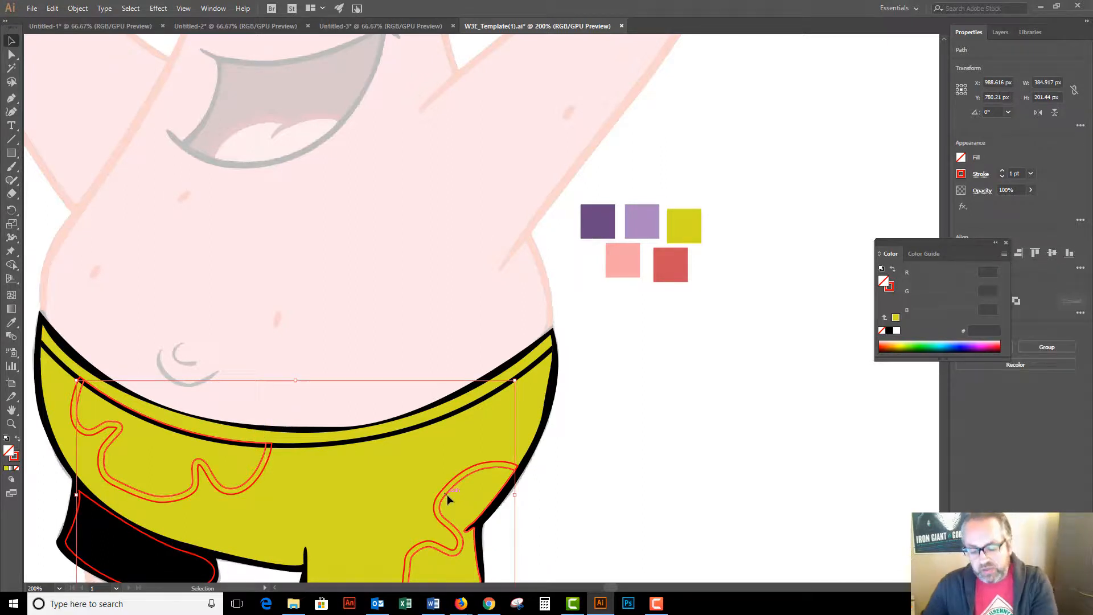
key("i")
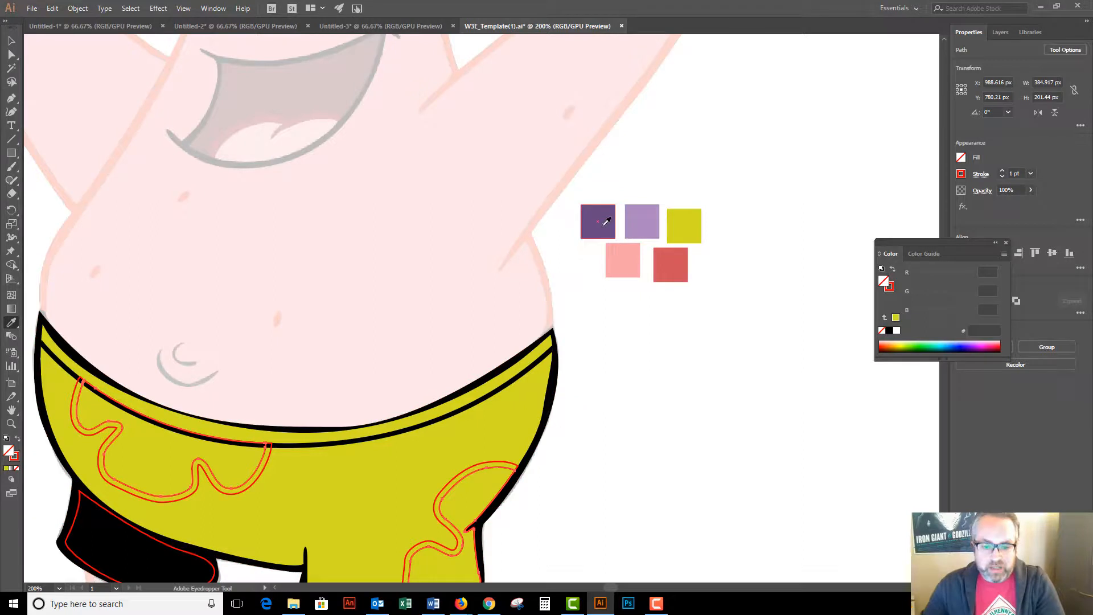
left_click(644, 221)
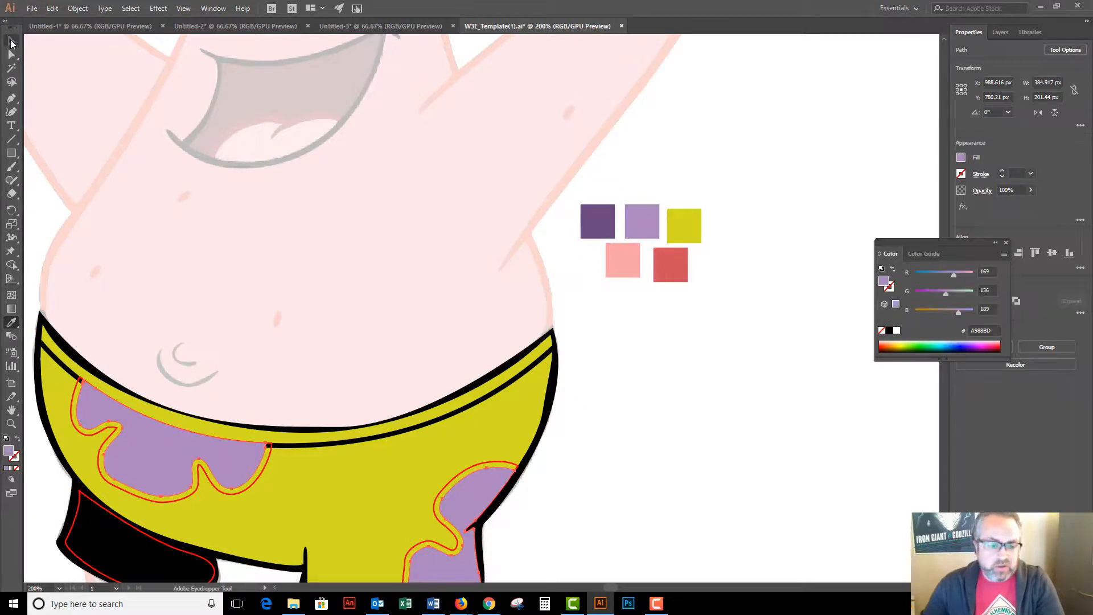
left_click(11, 41)
left_click(664, 417)
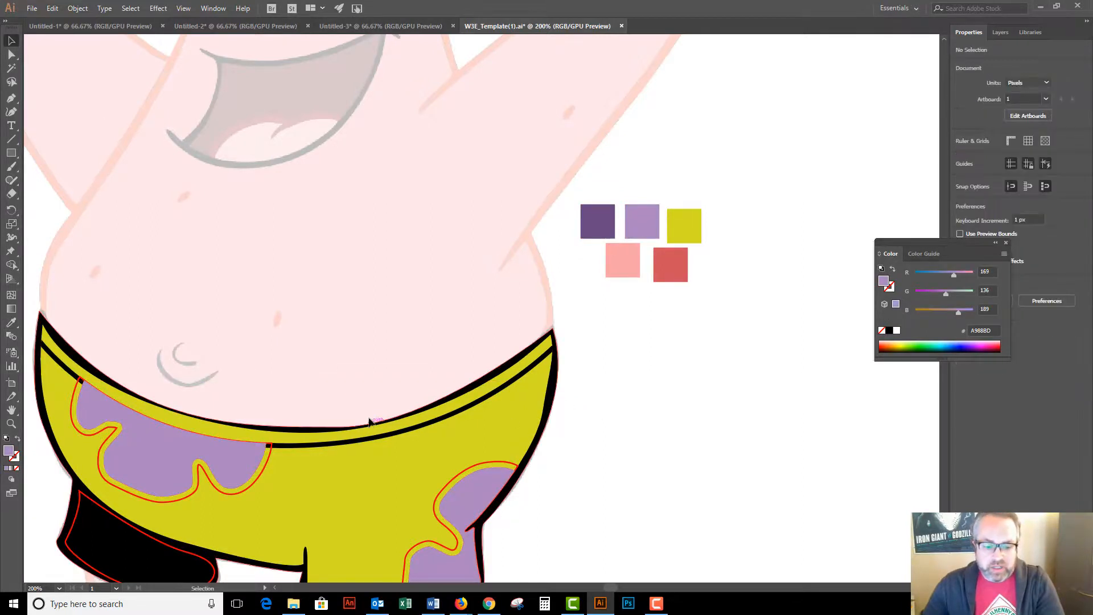
Step: Fill the outline shapes around both patches with the dark purple swatch's color
left_click(266, 468)
left_click(436, 515, "shift")
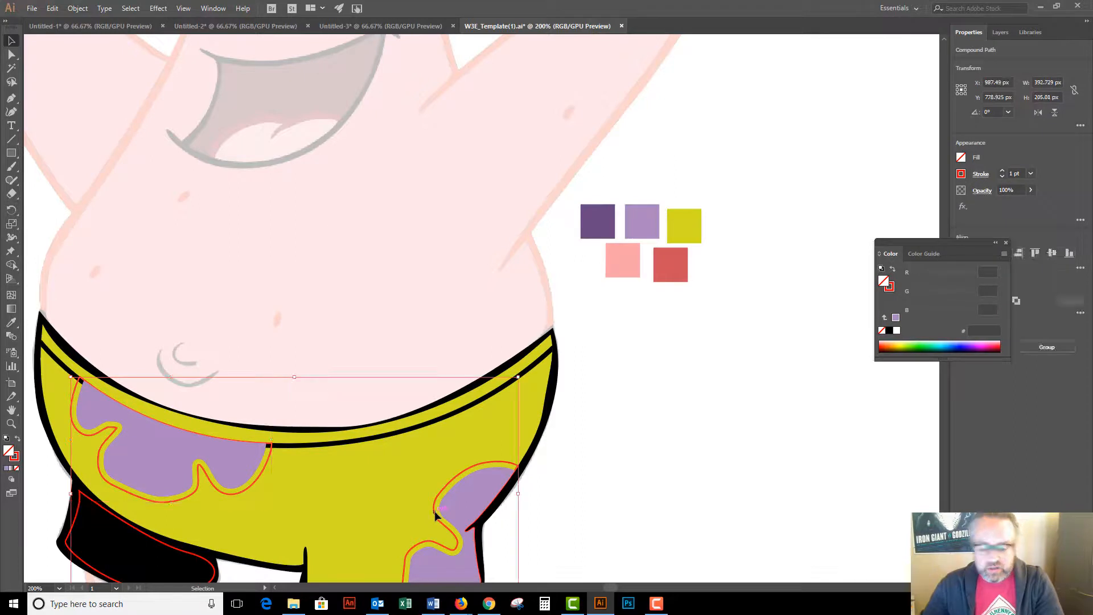
key("i")
left_click(593, 224)
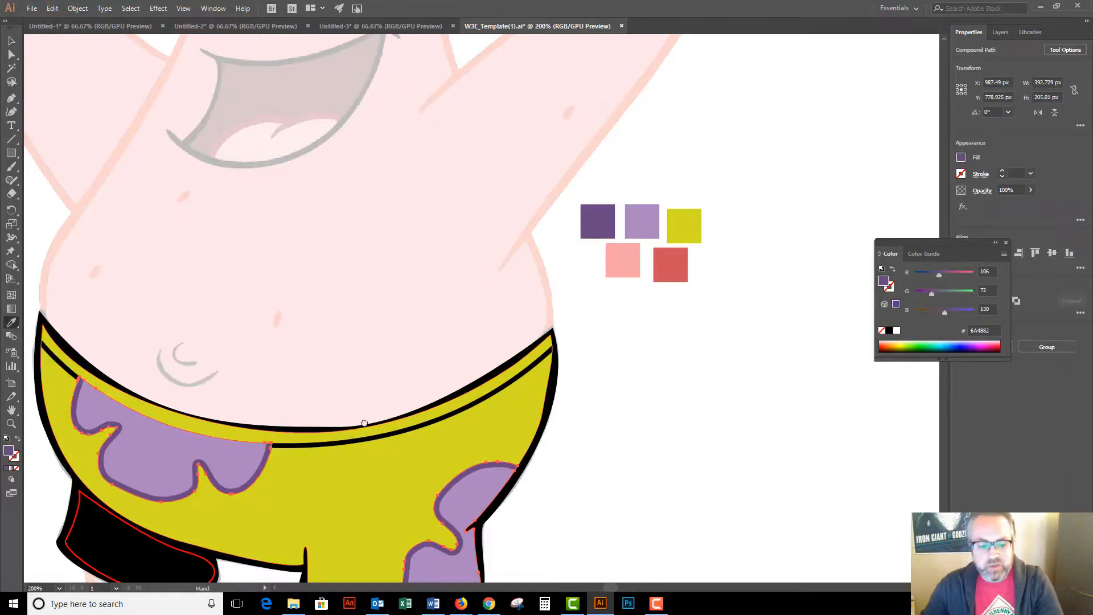
Step: Bring the black waistband line group in front of the patches on the shorts and deselect it
left_click_drag(364, 423, 445, 291)
key("v")
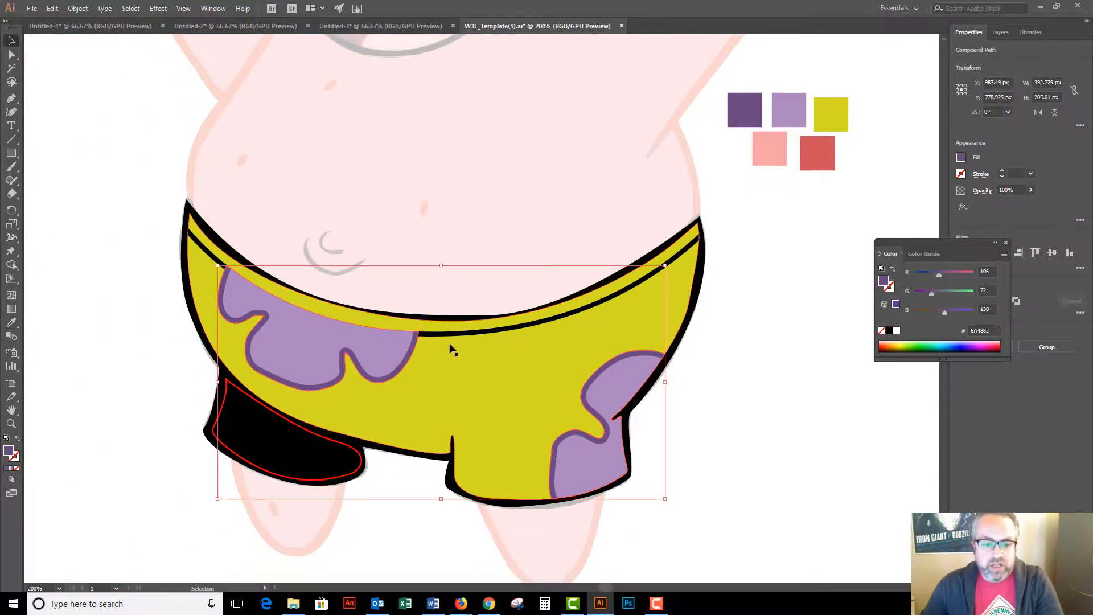
left_click(450, 337)
right_click(450, 338)
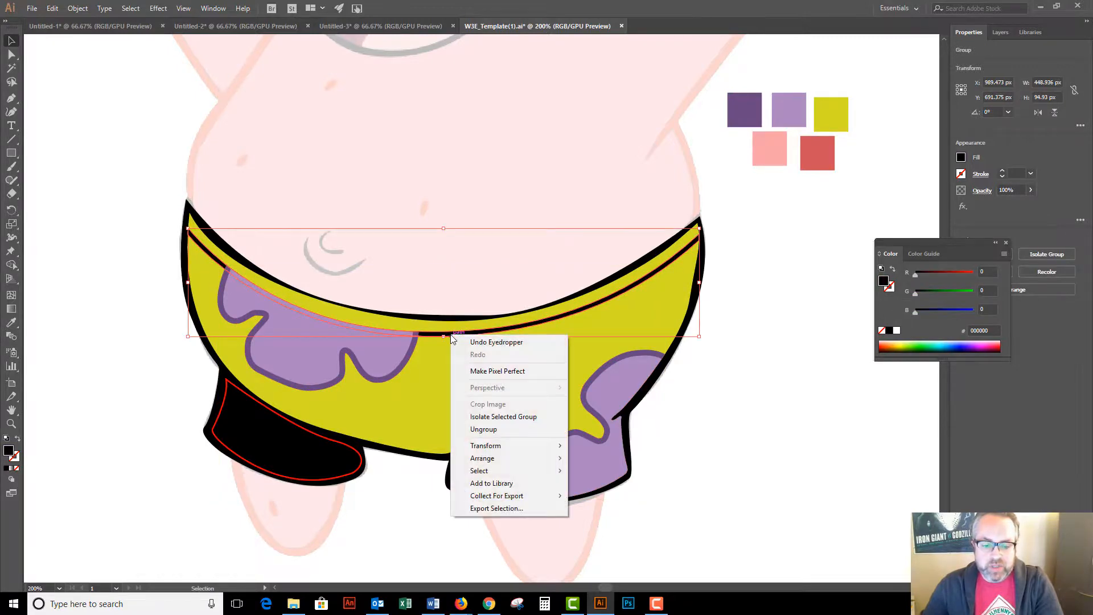
mouse_move(498, 462)
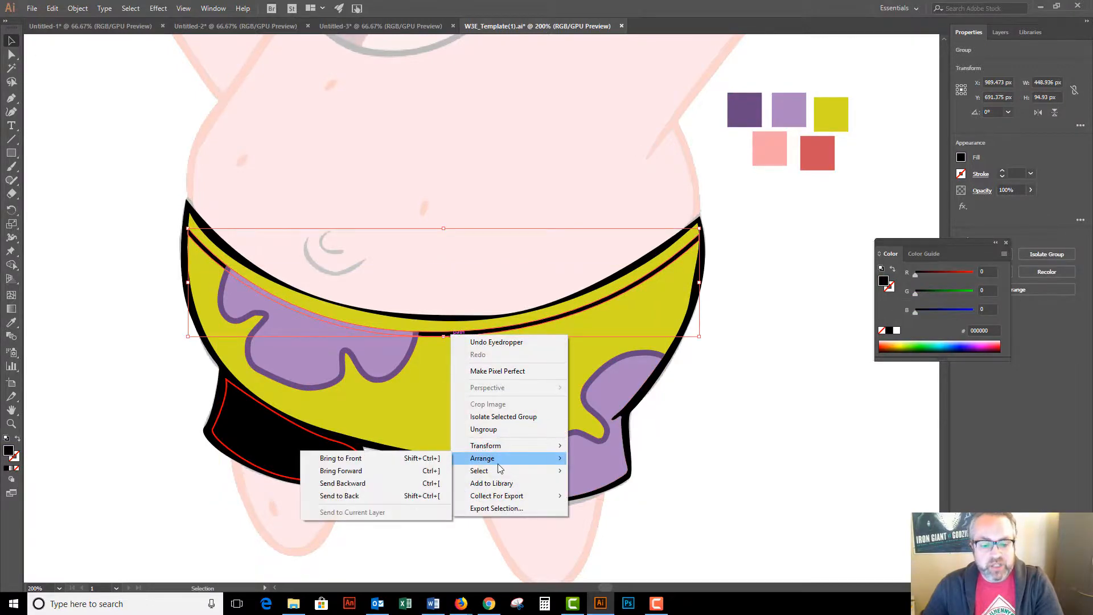
left_click(342, 457)
left_click(398, 520)
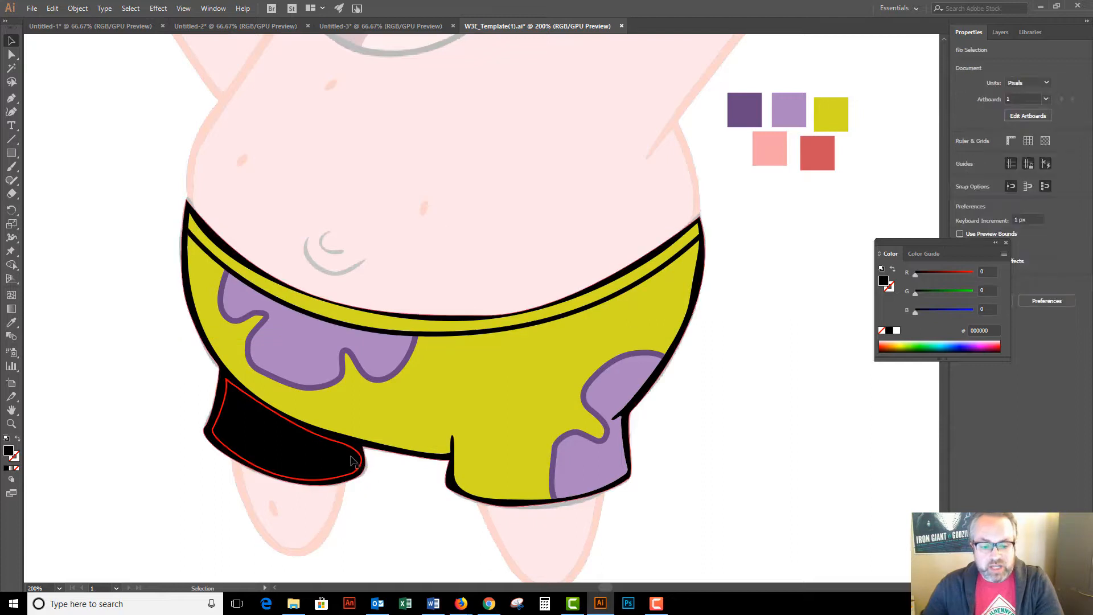
Step: Fill the inner shape of the shorts' left leg with the shorts' yellow, without stroke, and deselect it
left_click(359, 455)
key("i")
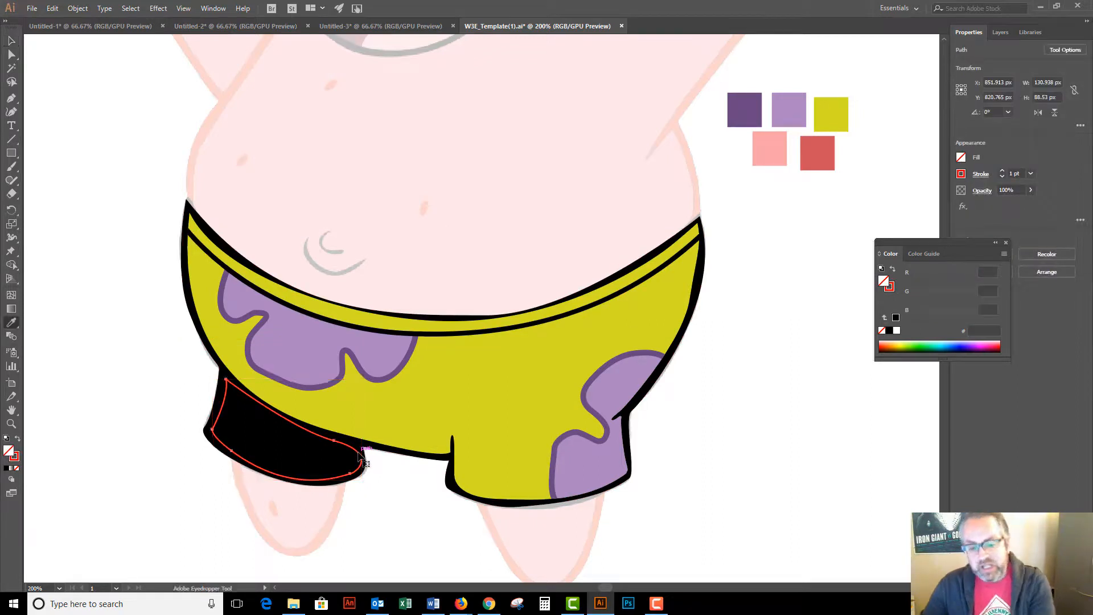
left_click(469, 373)
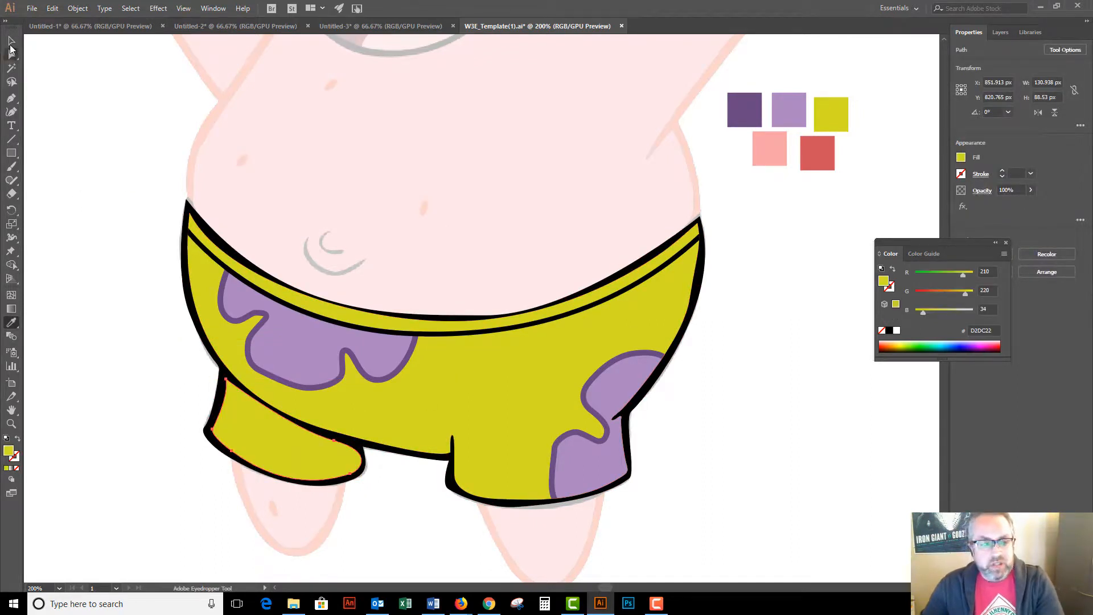
left_click(12, 42)
left_click(86, 103)
Step: Examine the colored shorts up close, checking the black outline along the waist against the reference image
left_click(474, 345, "ctrl+alt")
left_click(472, 345, "ctrl+alt")
left_click(472, 345, "ctrl+alt")
left_click(506, 273, "ctrl")
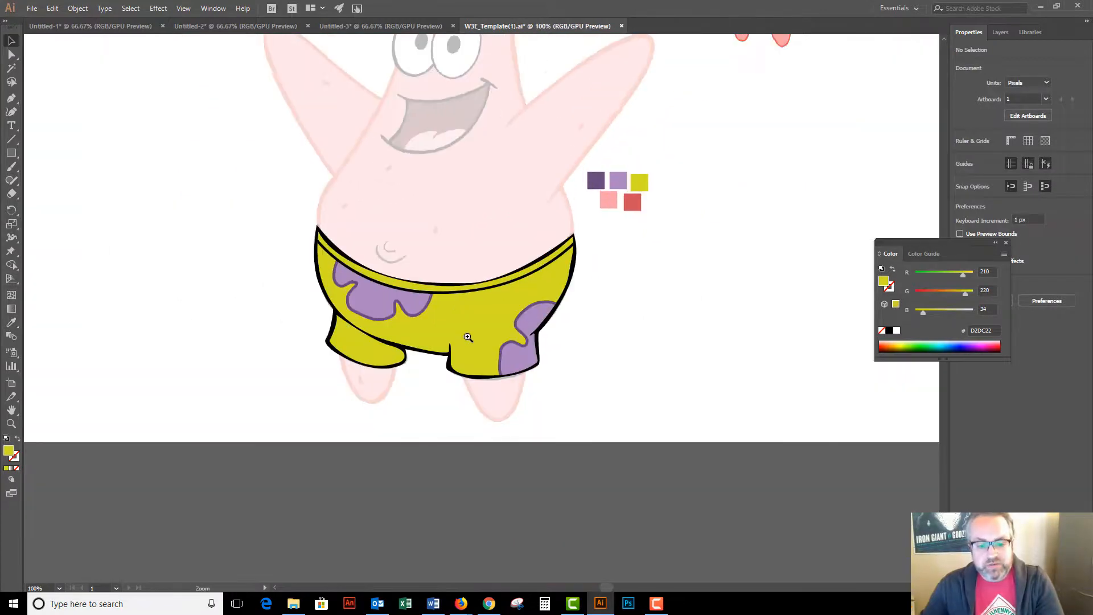
left_click(468, 338, "ctrl")
left_click(468, 338, "ctrl")
left_click(422, 313, "ctrl")
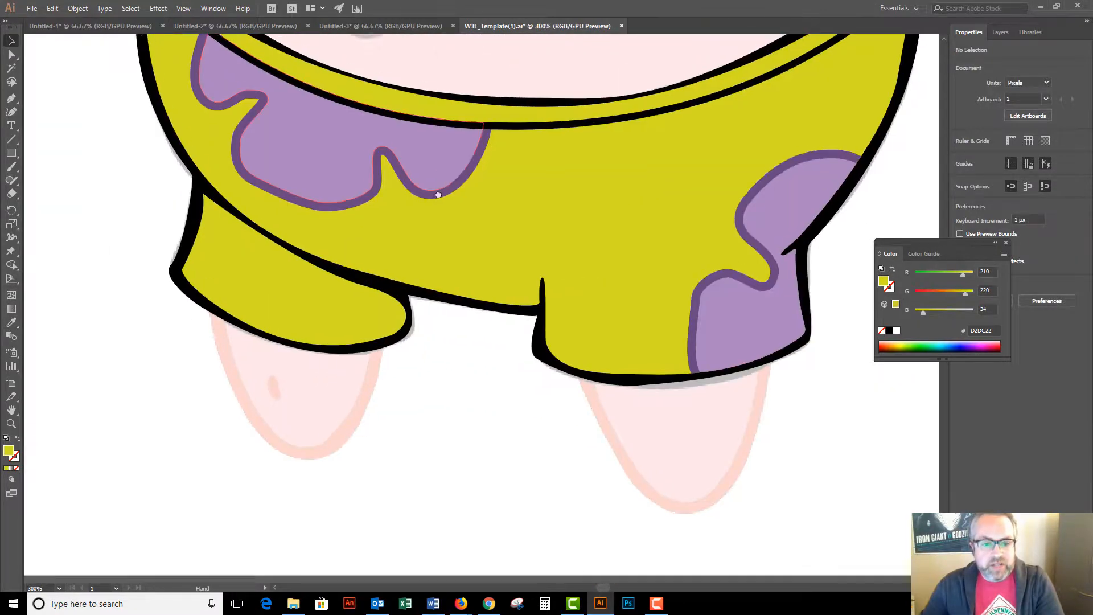
left_click_drag(438, 195, 393, 283)
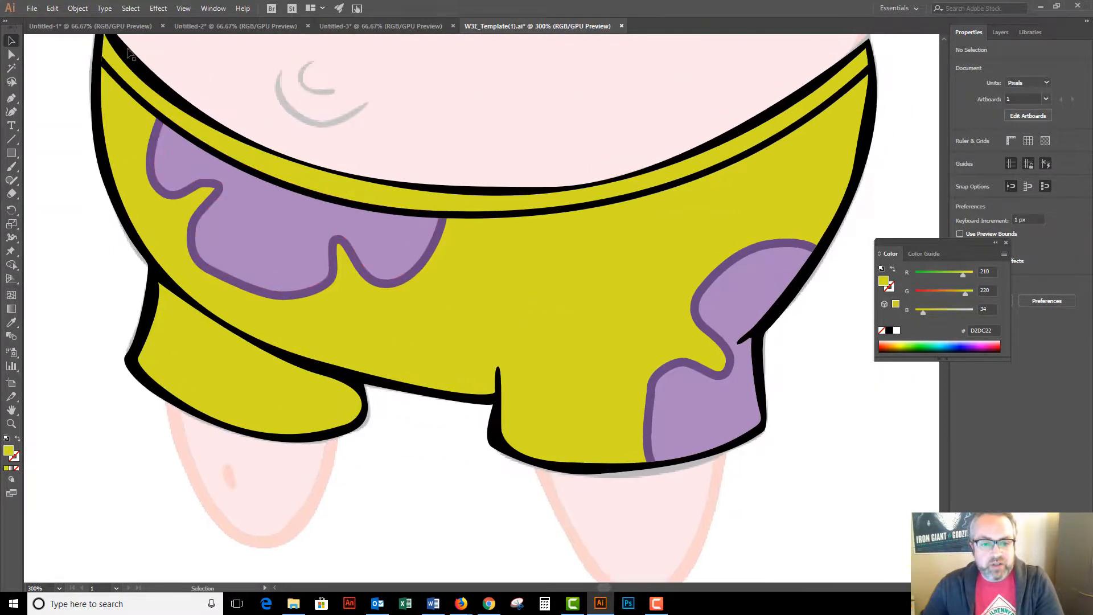
left_click(535, 192)
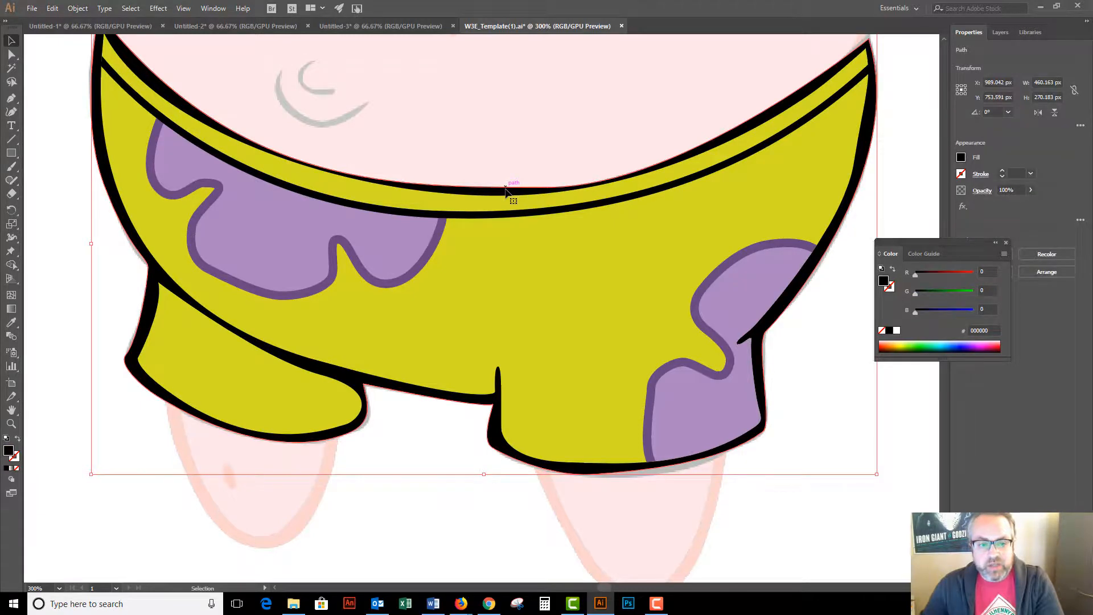
left_click_drag(235, 123, 311, 254)
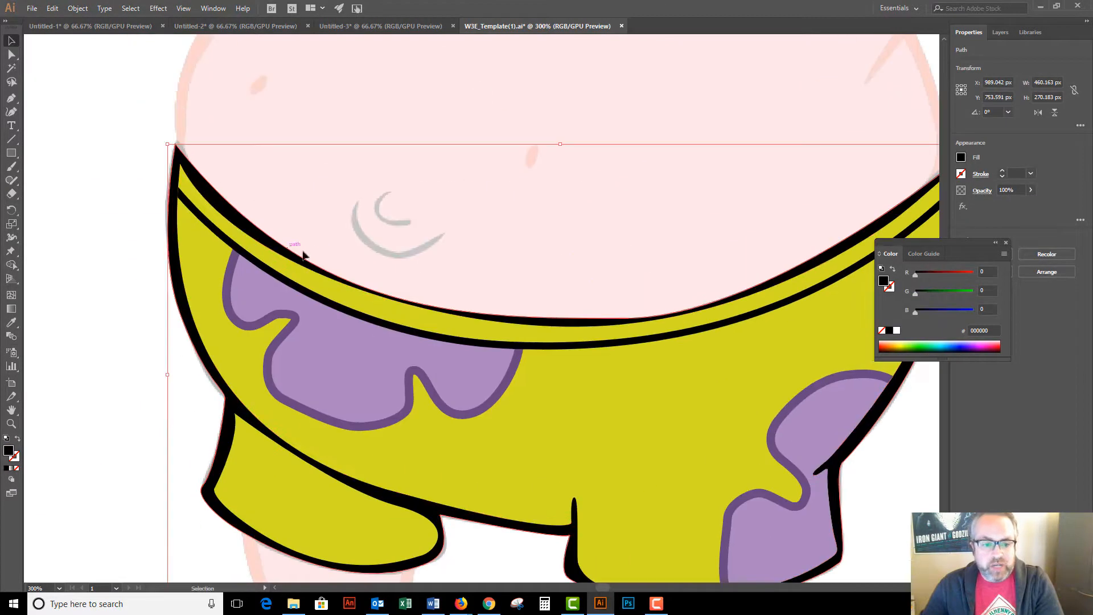
left_click(453, 294)
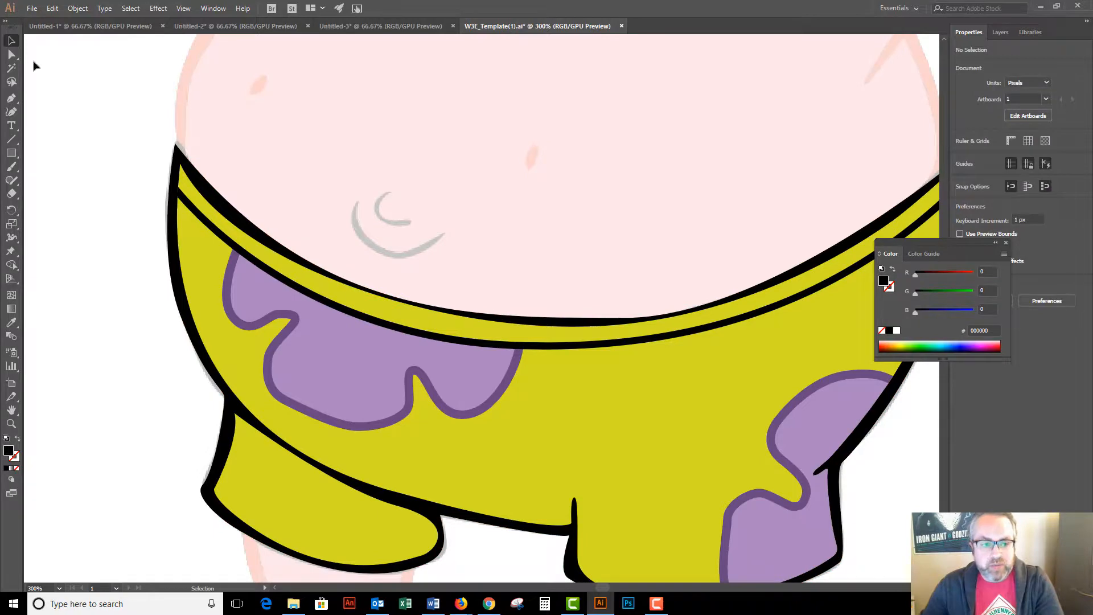
Step: Reshape the black outline's upper waist edge by raising its middle anchor point and adjusting its handle to thicken the line, and deselect it
left_click(11, 54)
left_click(569, 323)
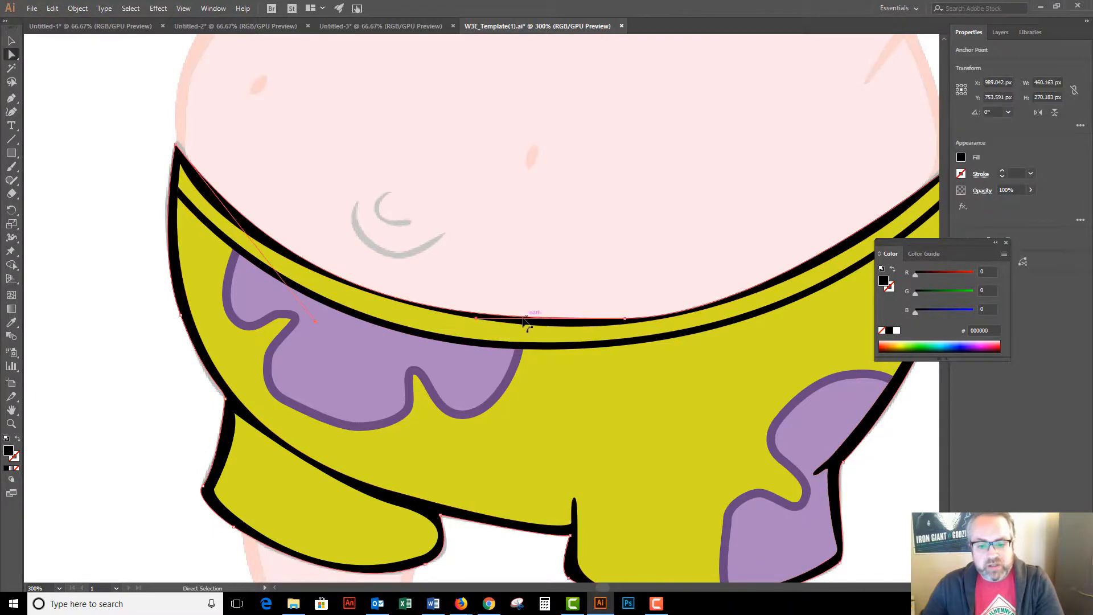
left_click(477, 315)
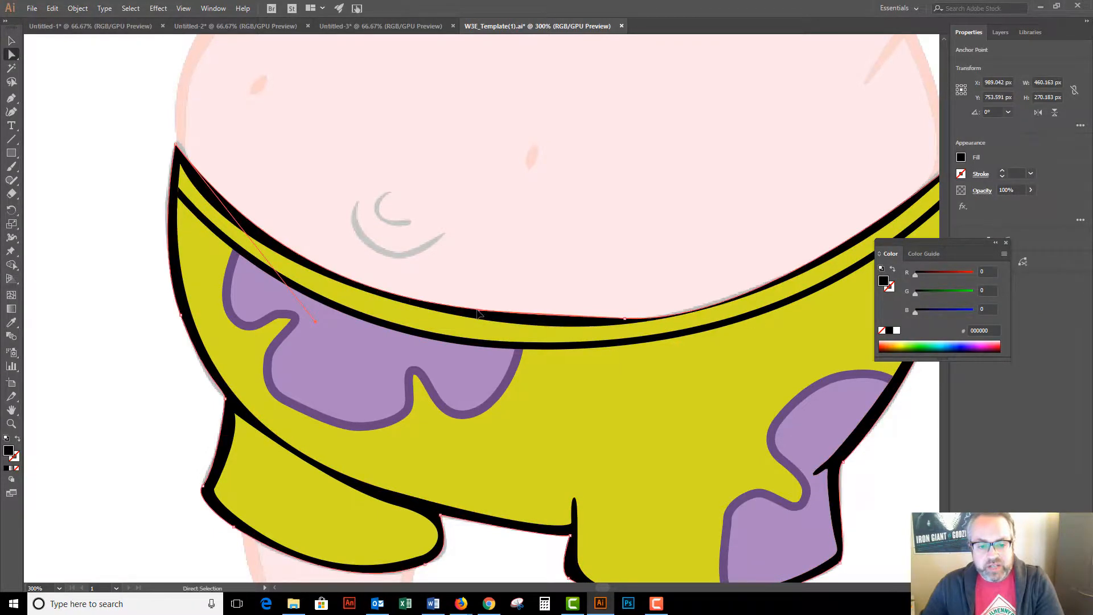
left_click_drag(704, 303, 506, 330)
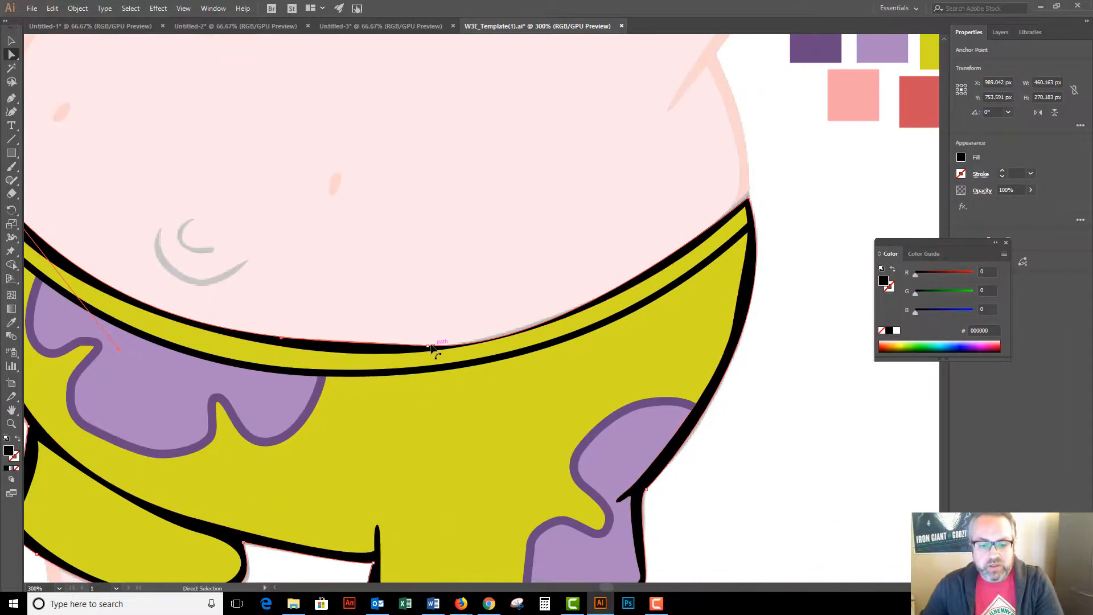
left_click_drag(434, 346, 413, 342)
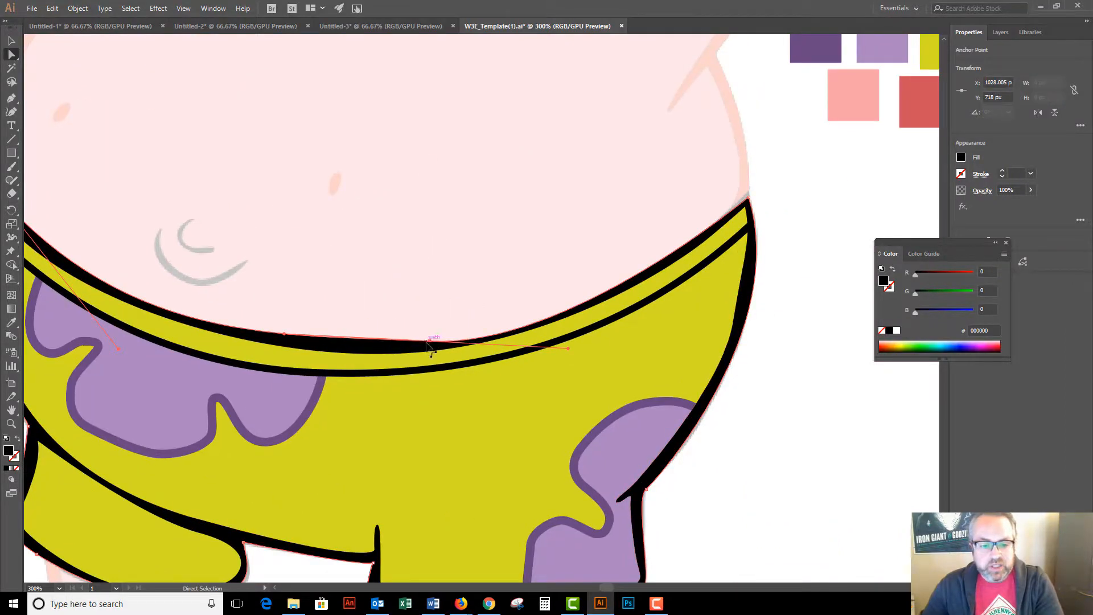
left_click_drag(285, 334, 279, 340)
left_click_drag(430, 344, 428, 345)
left_click(755, 403)
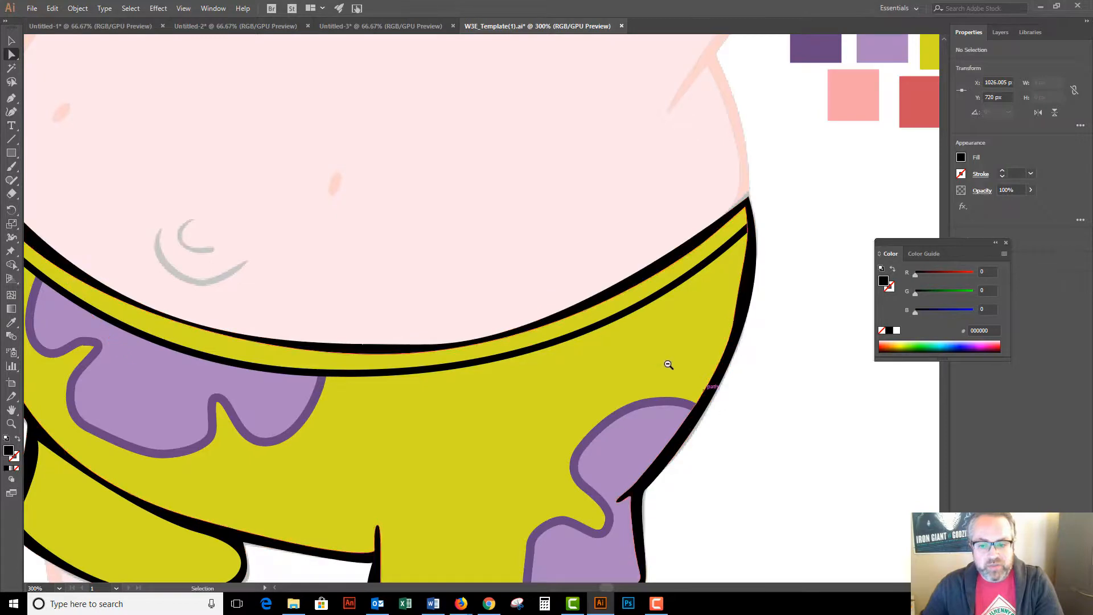
Step: Examine the whole Patrick figure with its colored shorts beside the small color reference at 100% zoom
left_click(655, 360, "ctrl+alt")
left_click(421, 345, "ctrl+alt")
left_click(421, 345, "ctrl+alt")
left_click_drag(484, 297, 464, 390)
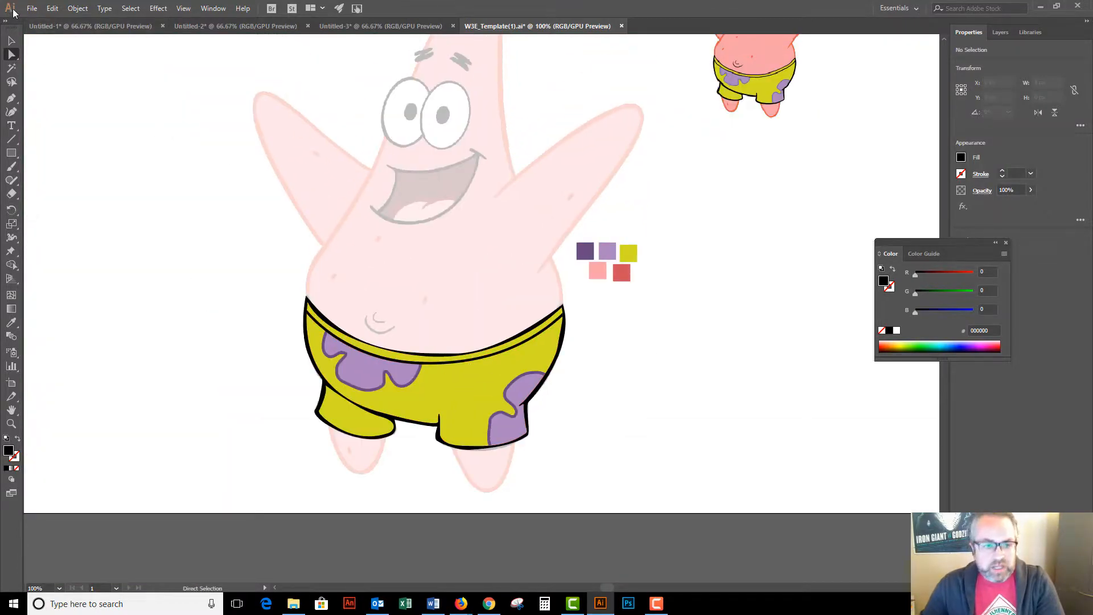
left_click(10, 41)
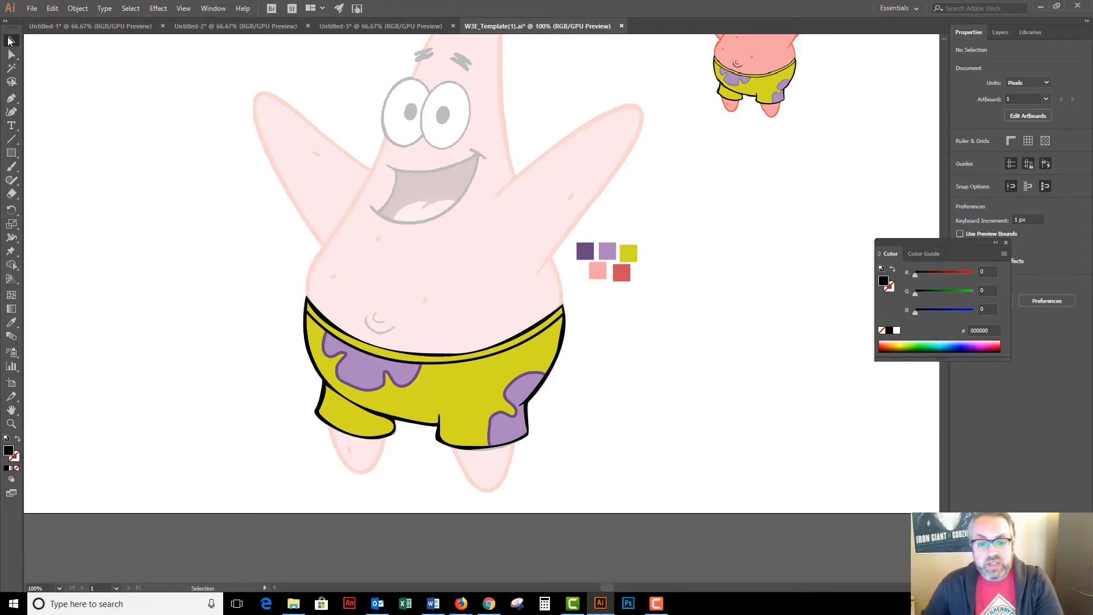
left_click_drag(495, 137, 374, 229)
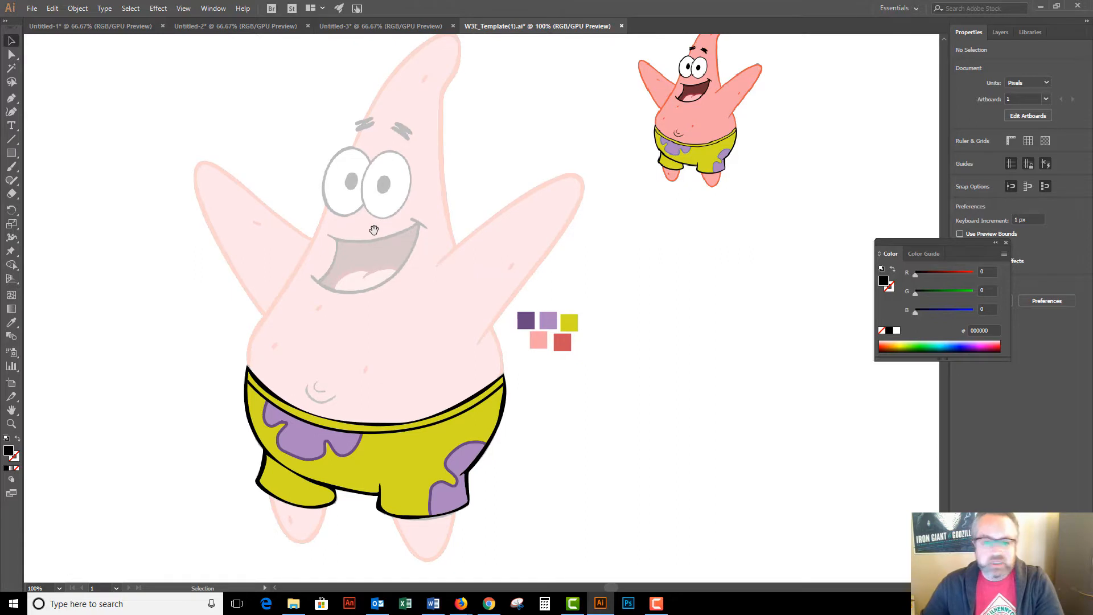